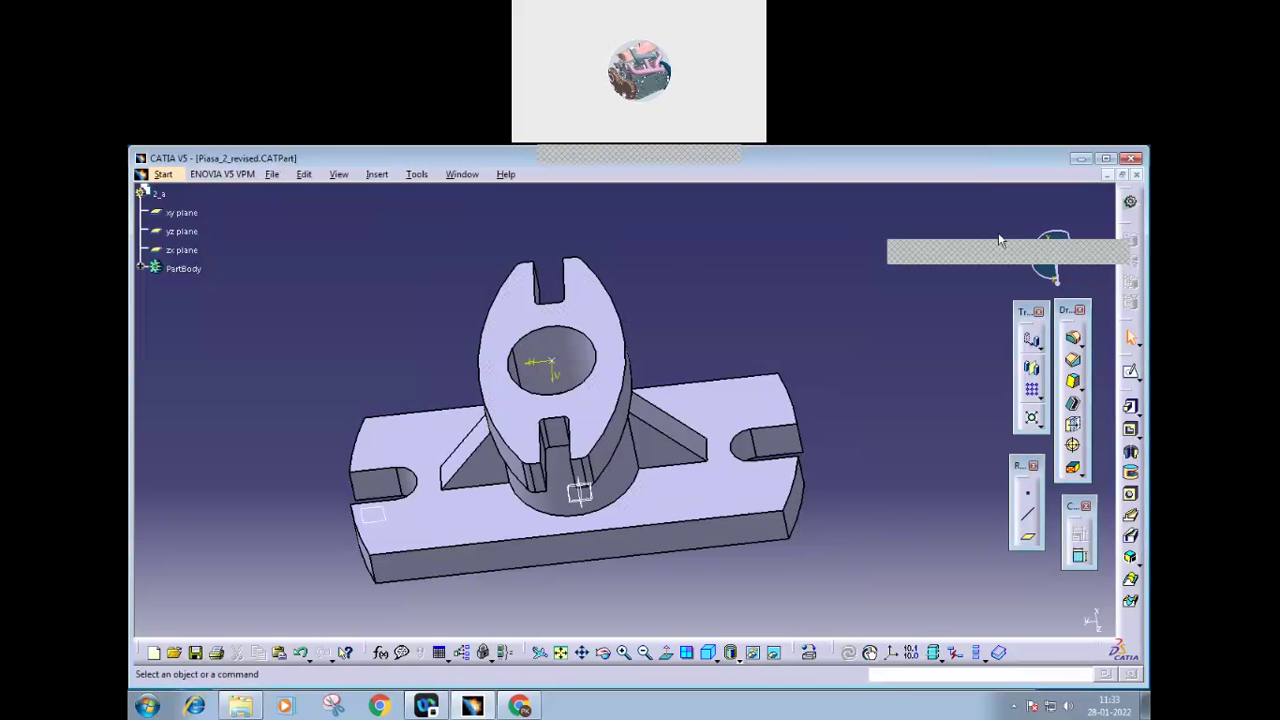
Step: Expand PartBody to list Multipad.1, Pad.1, Hole.1, Mirror.1 and the fillets
{"action": "left_click", "coordinate": [474, 706]}
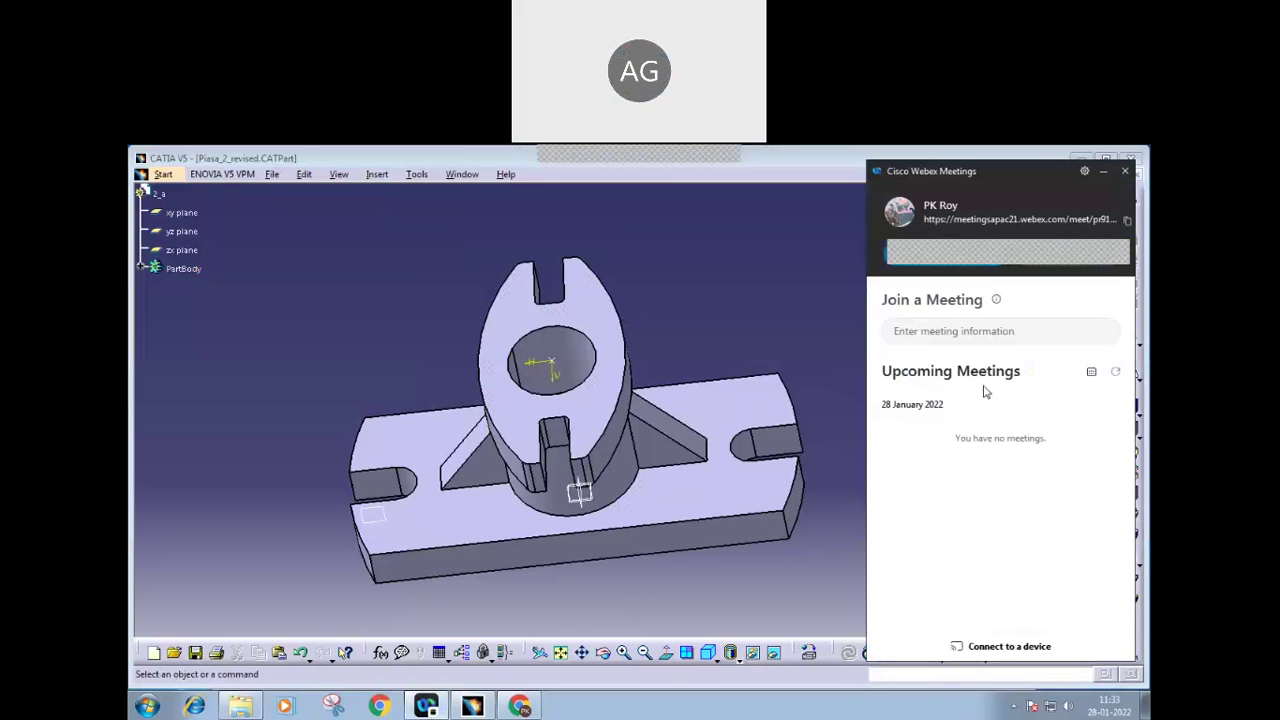
{"action": "left_click", "coordinate": [1104, 173]}
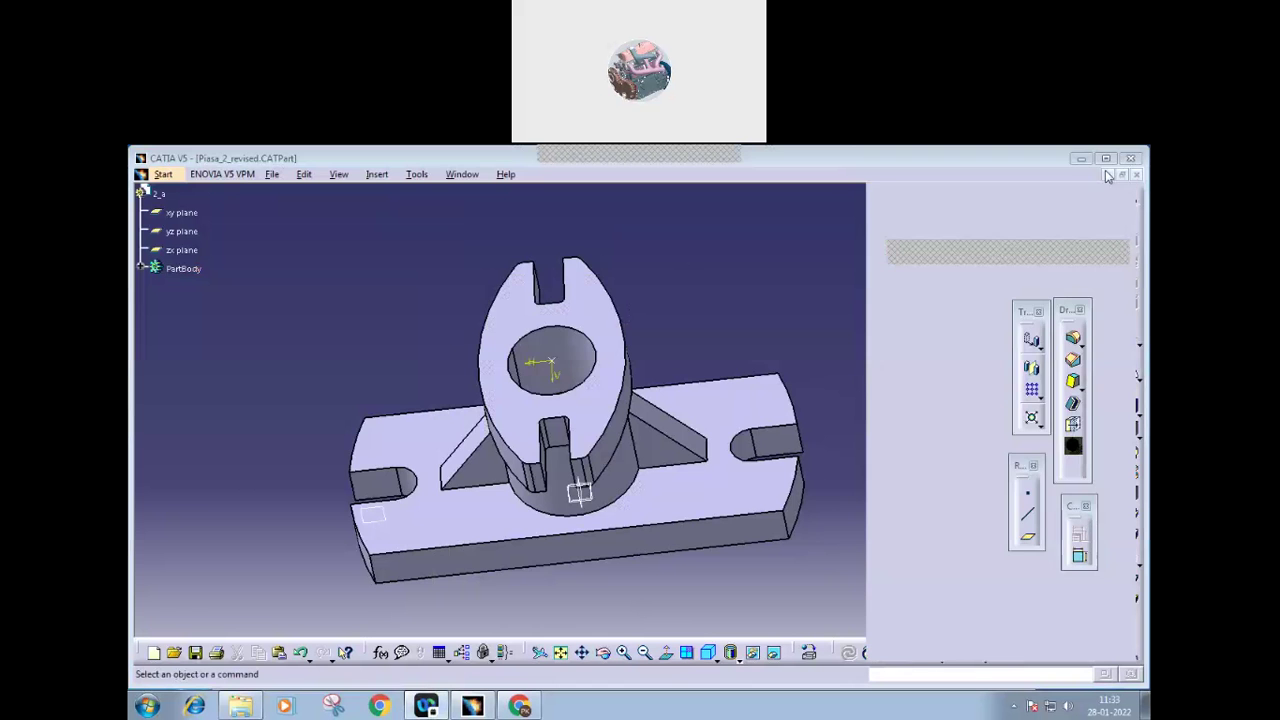
{"action": "mouse_move", "coordinate": [743, 574]}
{"action": "middle_mouse_down"}
{"action": "mouse_move", "coordinate": [751, 508]}
{"action": "mouse_move", "coordinate": [751, 560]}
{"action": "middle_mouse_up"}
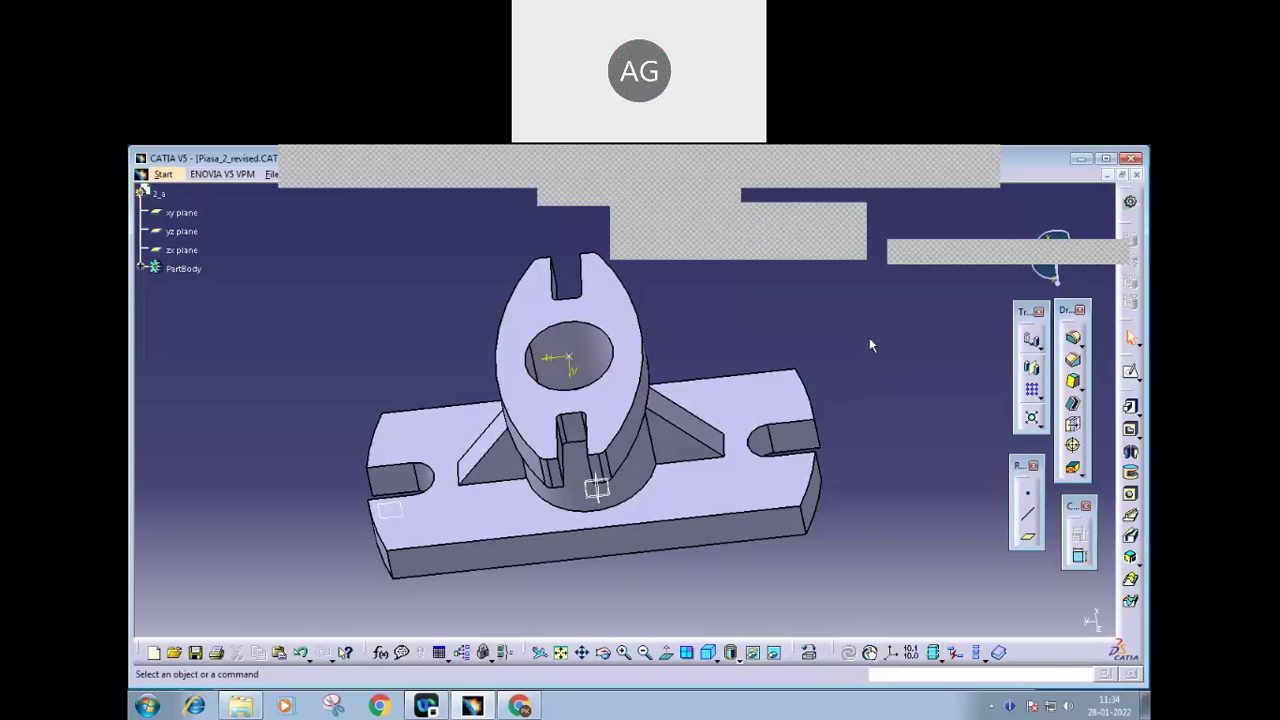
{"action": "mouse_move", "coordinate": [611, 577]}
{"action": "middle_mouse_down"}
{"action": "mouse_move", "coordinate": [620, 531]}
{"action": "mouse_move", "coordinate": [660, 514]}
{"action": "mouse_move", "coordinate": [694, 522]}
{"action": "mouse_move", "coordinate": [686, 563]}
{"action": "mouse_move", "coordinate": [650, 545]}
{"action": "middle_mouse_up"}
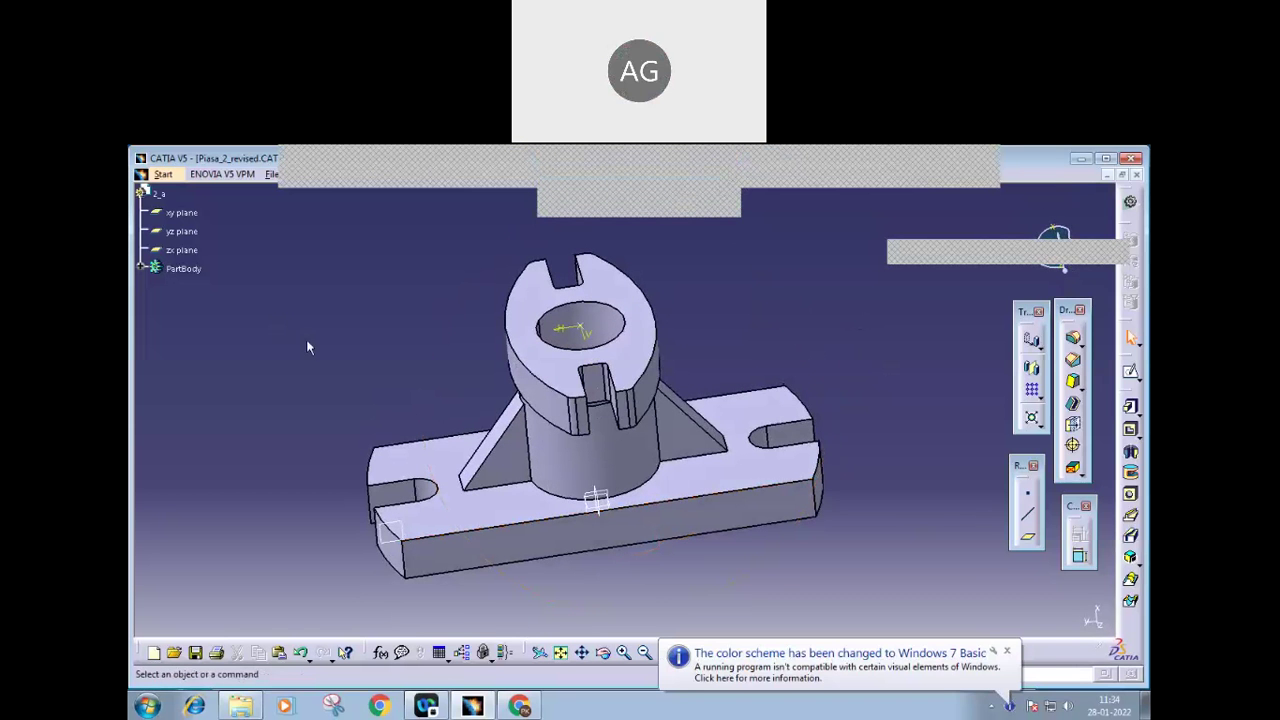
{"action": "left_click", "coordinate": [141, 268]}
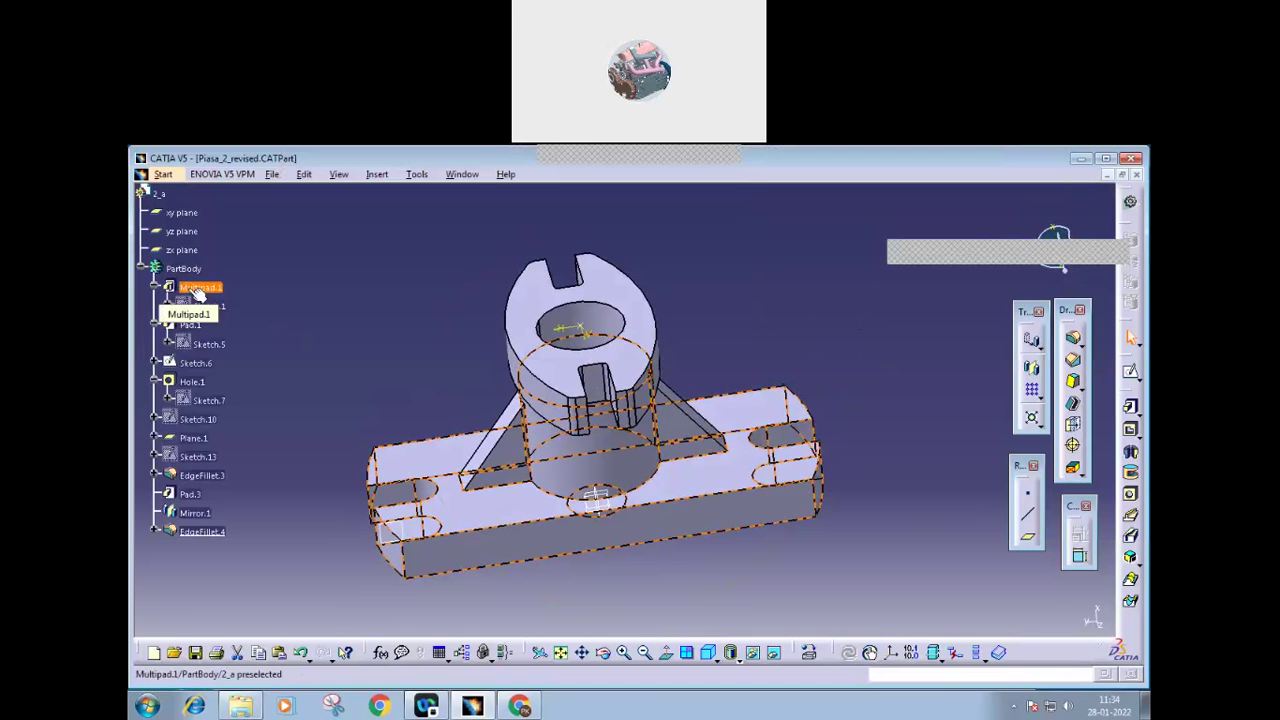
Step: Make Multipad.1 the current work object, then rotate the part to inspect it
{"action": "right_click", "coordinate": [199, 291]}
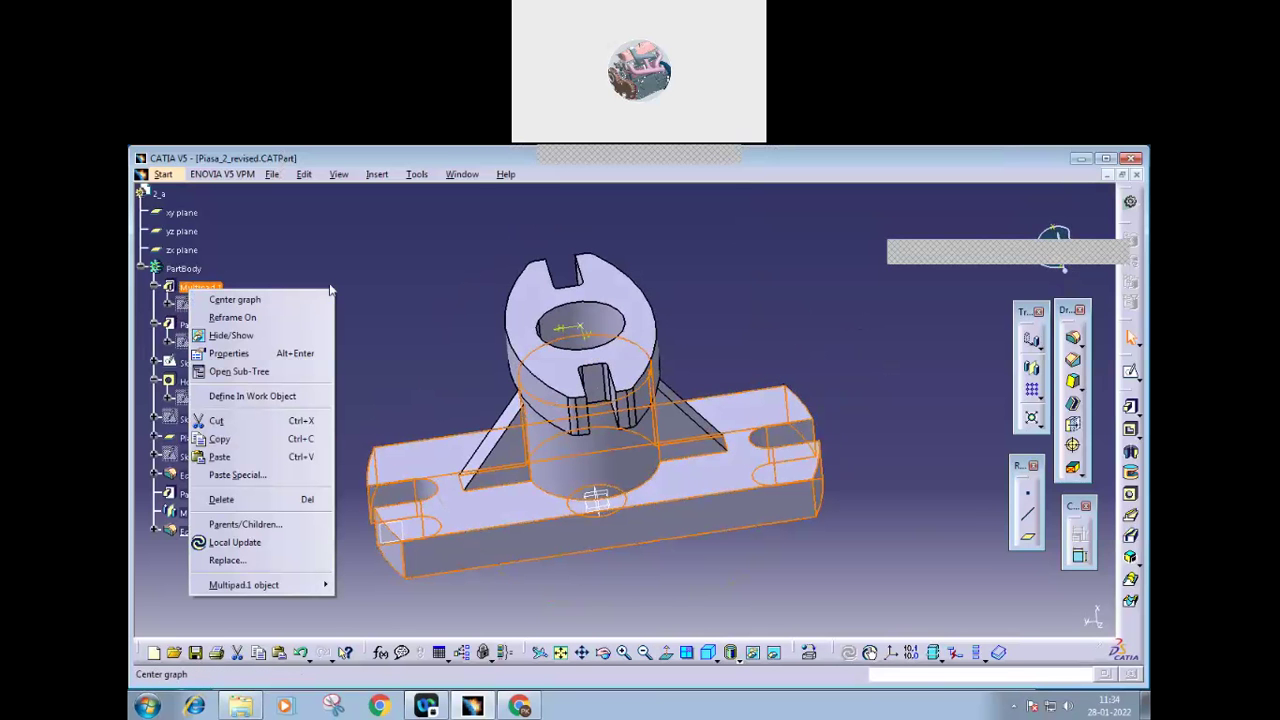
{"action": "left_click", "coordinate": [238, 291]}
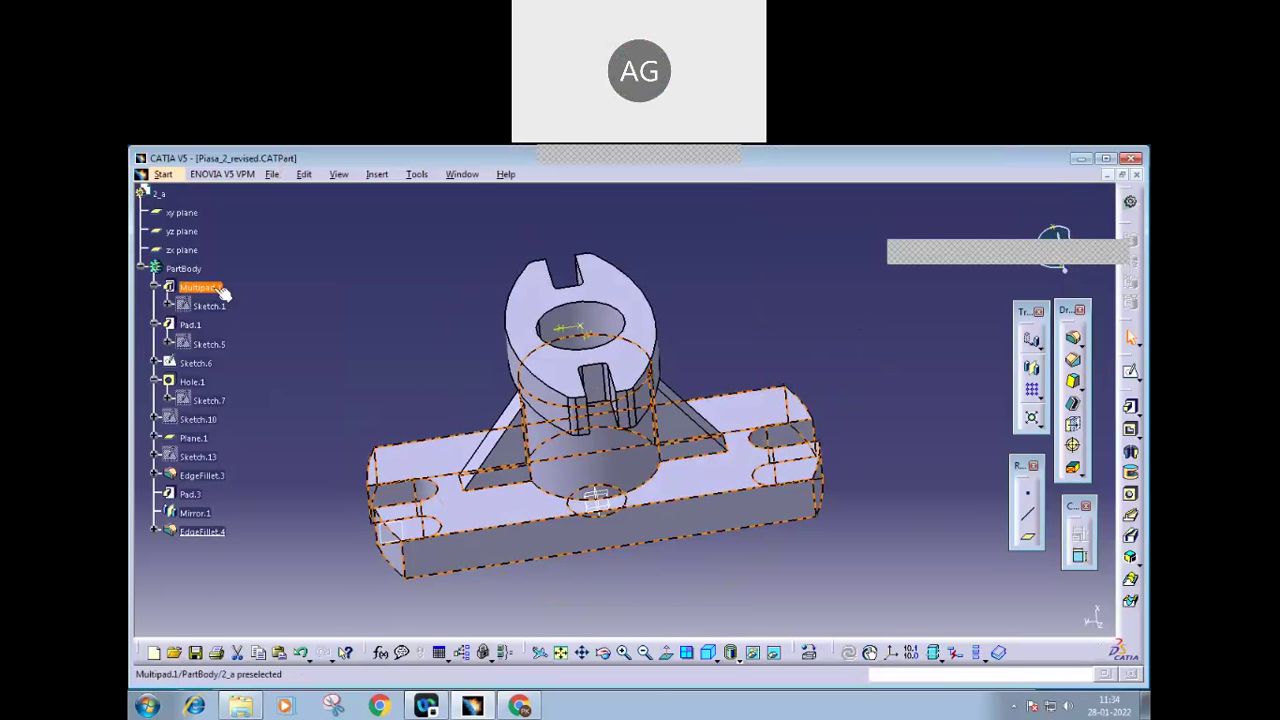
{"action": "right_click", "coordinate": [238, 291]}
{"action": "left_click", "coordinate": [277, 395]}
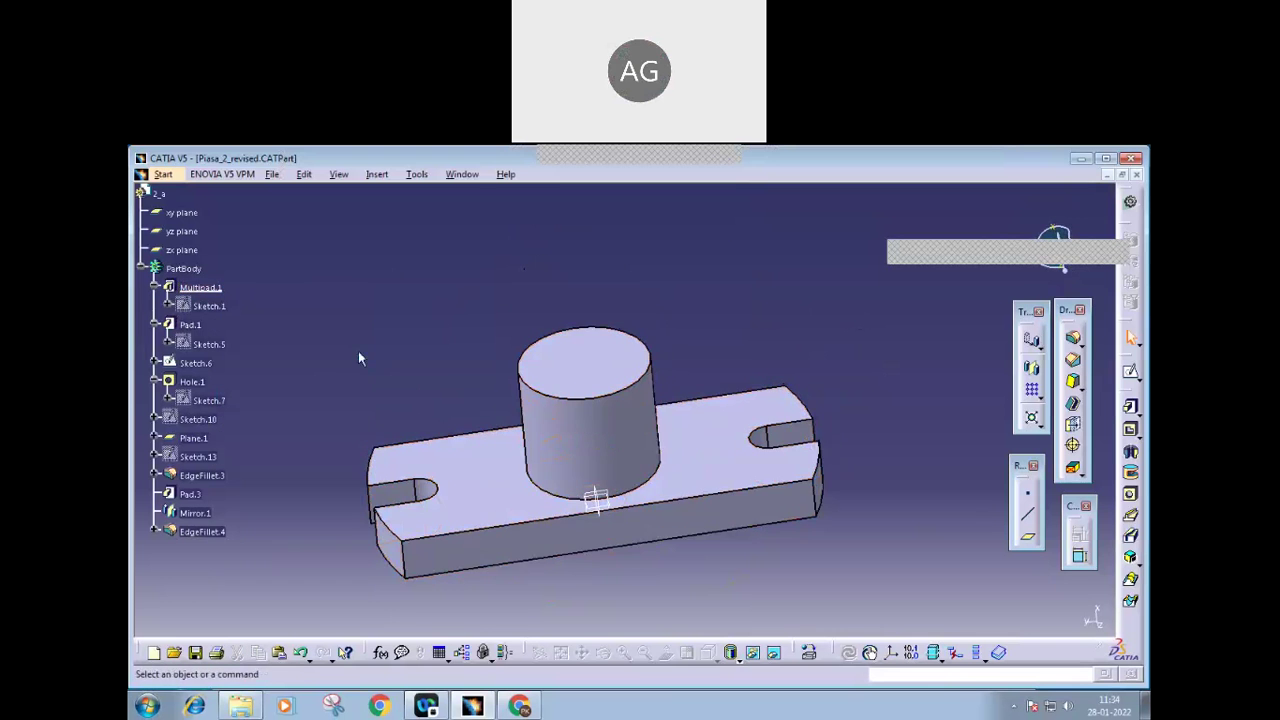
{"action": "mouse_move", "coordinate": [553, 517]}
{"action": "middle_mouse_down"}
{"action": "mouse_move", "coordinate": [520, 464]}
{"action": "mouse_move", "coordinate": [534, 506]}
{"action": "middle_mouse_up"}
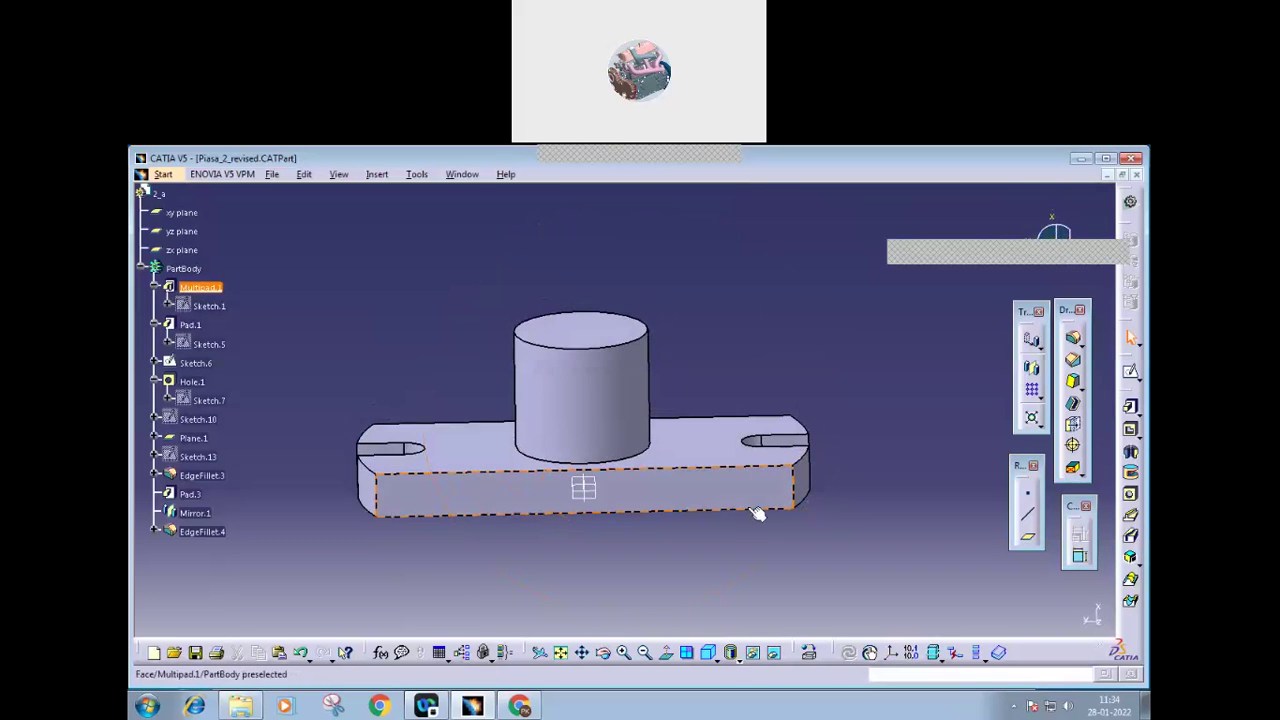
{"action": "middle_click_drag", "start_coordinate": [468, 539], "coordinate": [480, 568]}
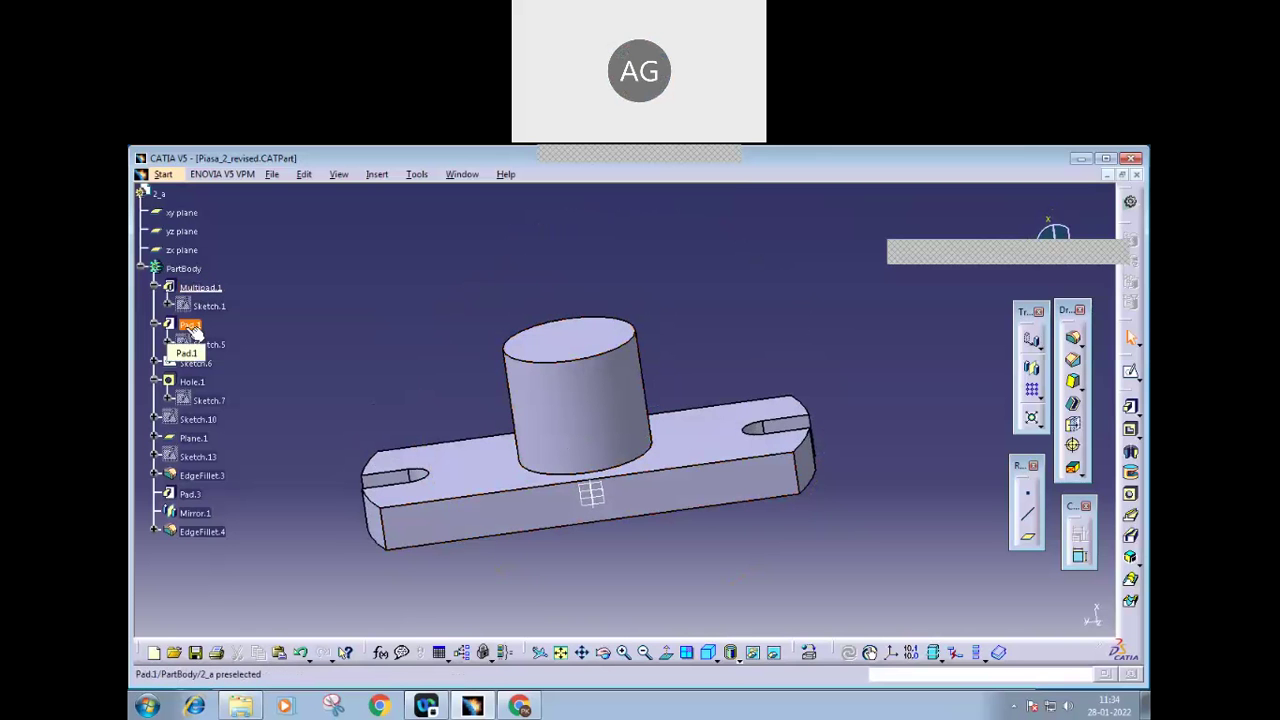
Step: Define Pad.1 as the work object so later features are hidden
{"action": "right_click", "coordinate": [193, 331]}
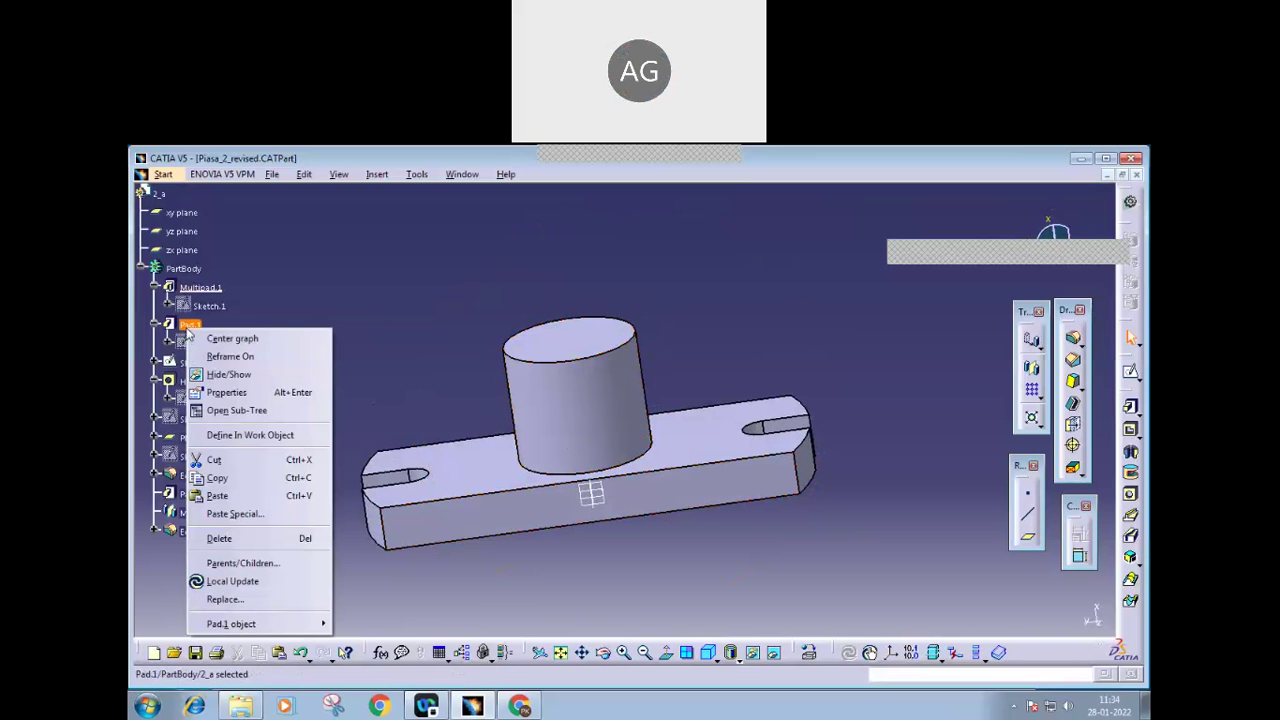
{"action": "left_click", "coordinate": [229, 437]}
{"action": "left_click", "coordinate": [404, 385]}
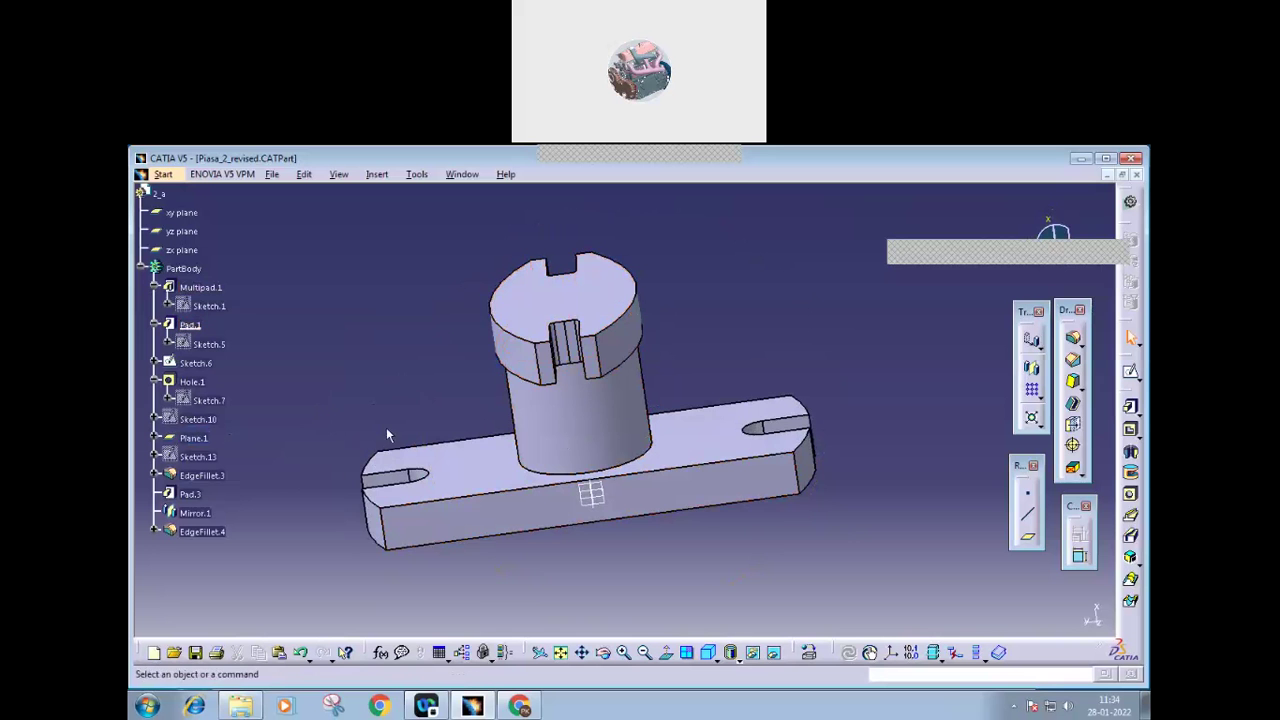
{"action": "mouse_move", "coordinate": [386, 434]}
{"action": "middle_mouse_down"}
{"action": "mouse_move", "coordinate": [474, 354]}
{"action": "mouse_move", "coordinate": [476, 384]}
{"action": "middle_mouse_up"}
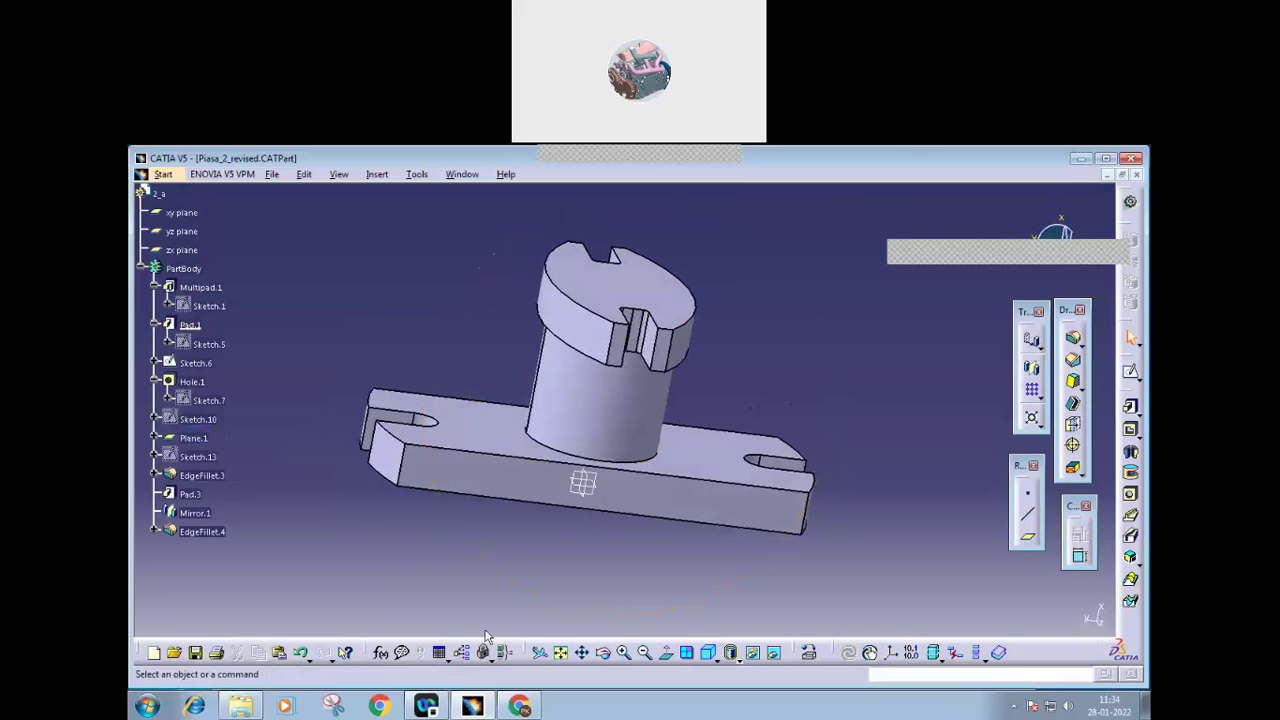
Step: Check the PDF drawing, then open Multipad.1's definition with its 15mm and 55mm domains
{"action": "left_click", "coordinate": [519, 707]}
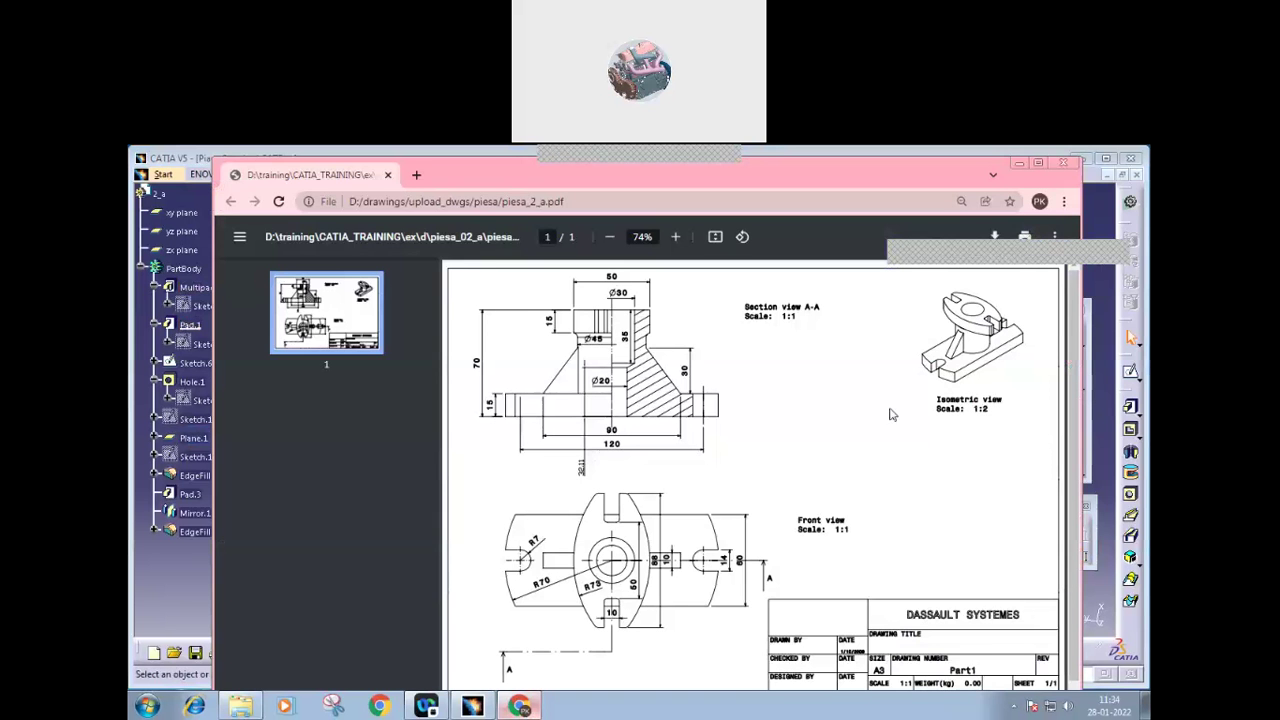
{"action": "left_click", "coordinate": [1020, 163]}
{"action": "double_click", "coordinate": [485, 425]}
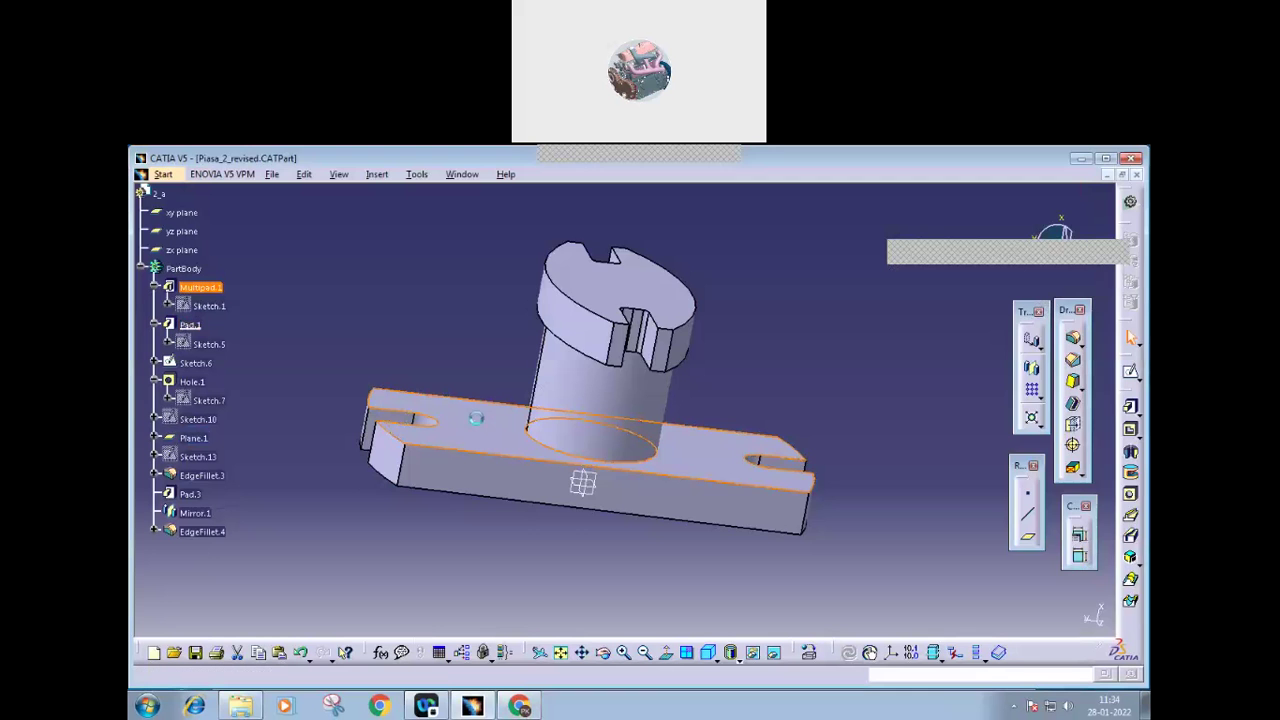
{"action": "middle_click_drag", "start_coordinate": [485, 425], "coordinate": [560, 430]}
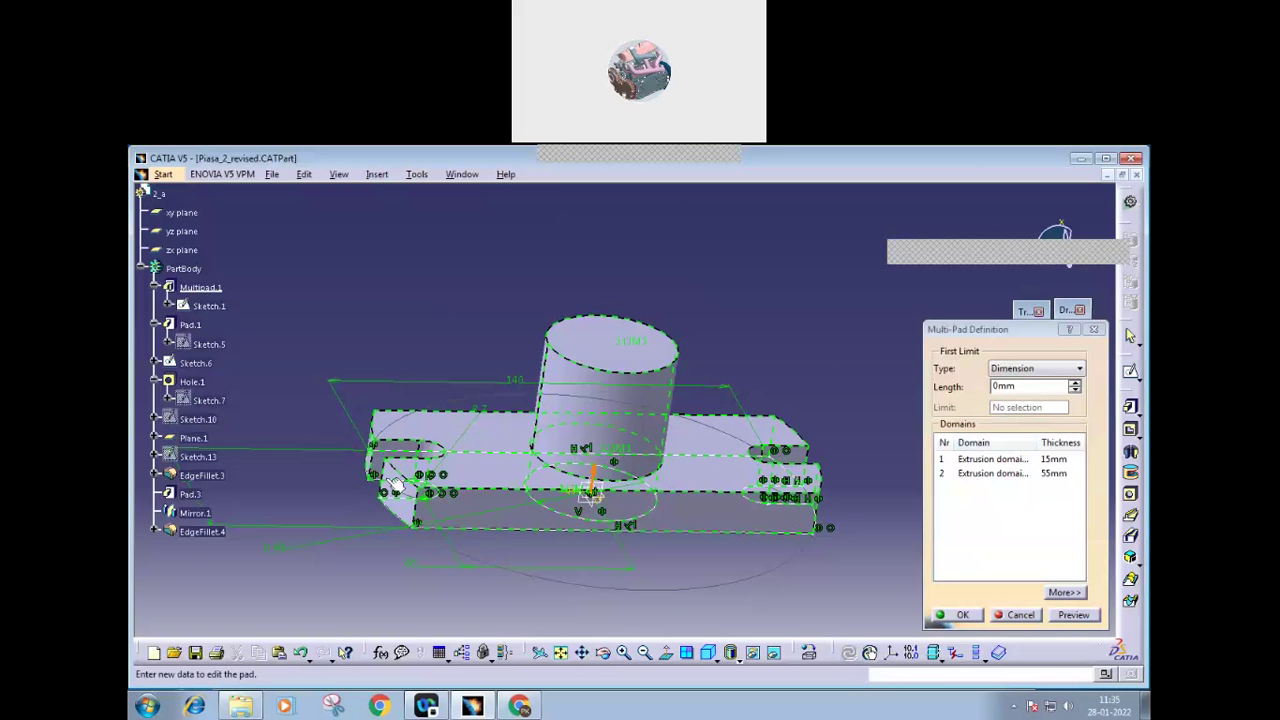
Step: Cancel the Multi-Pad edit and make Sketch.1 visible
{"action": "left_click", "coordinate": [1020, 615]}
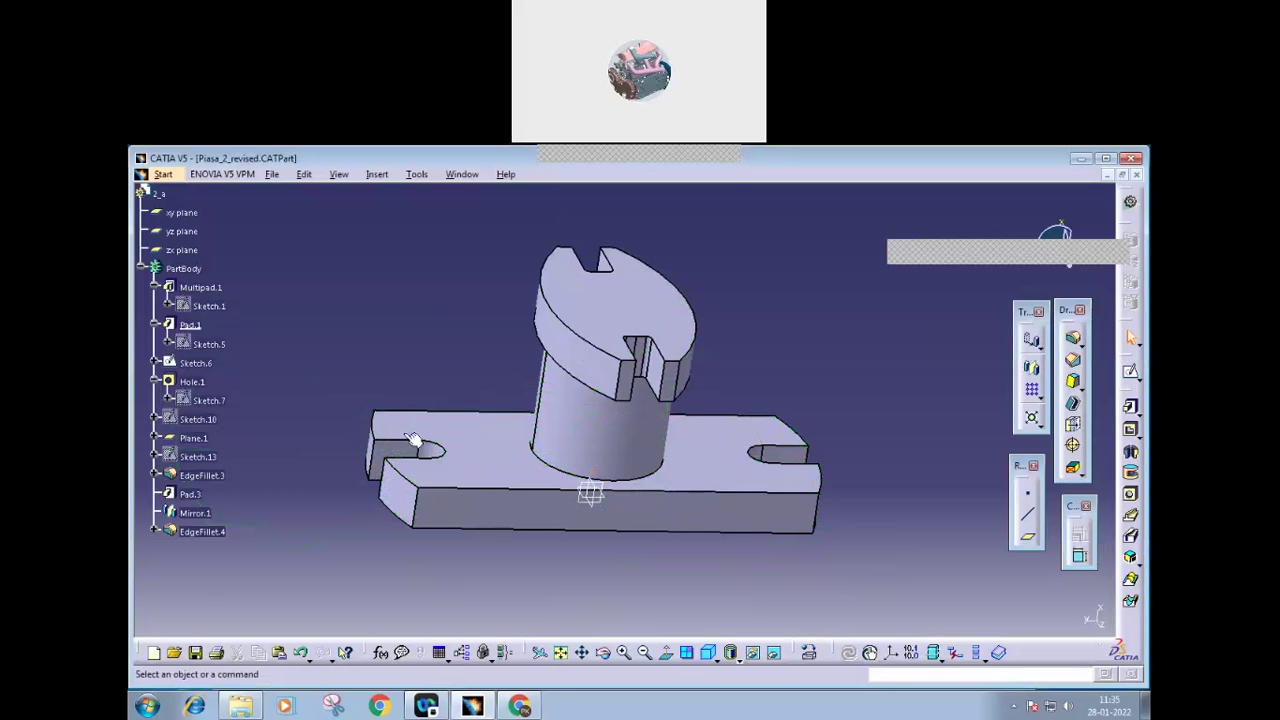
{"action": "left_click", "coordinate": [224, 308]}
{"action": "right_click", "coordinate": [210, 310]}
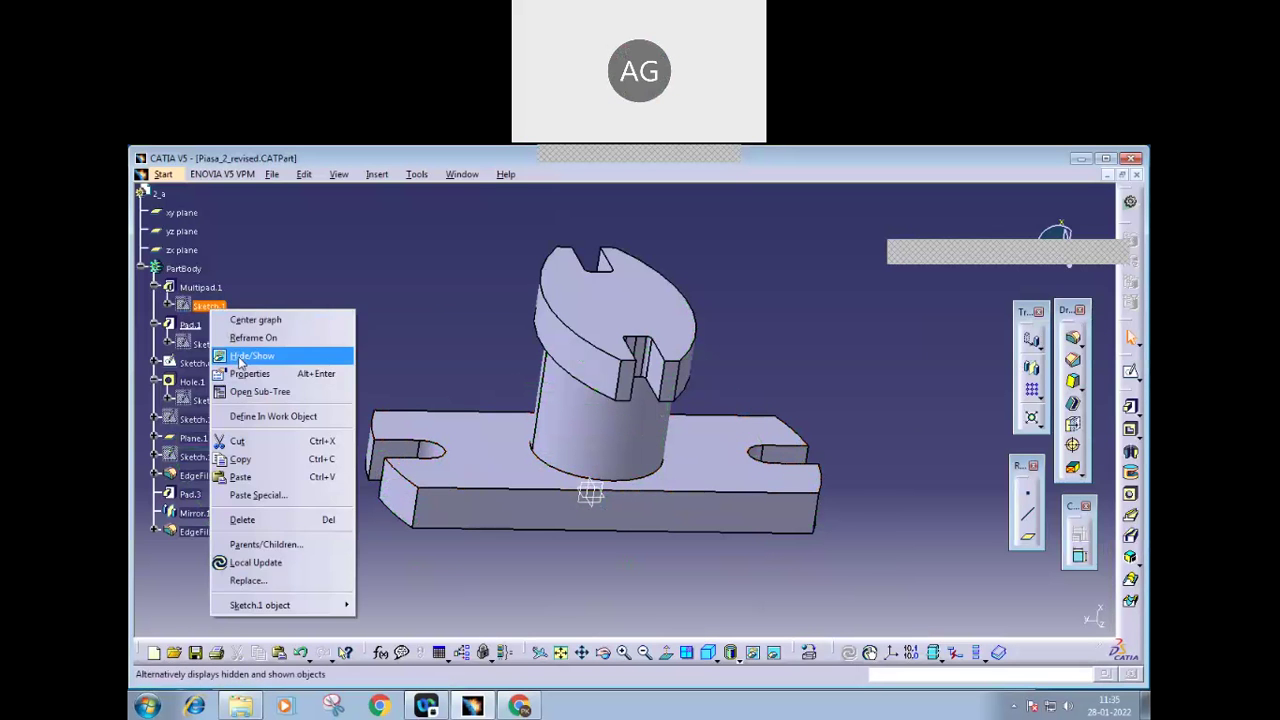
{"action": "left_click", "coordinate": [240, 358]}
{"action": "mouse_move", "coordinate": [640, 530]}
{"action": "middle_mouse_down"}
{"action": "mouse_move", "coordinate": [643, 563]}
{"action": "mouse_move", "coordinate": [623, 511]}
{"action": "mouse_move", "coordinate": [575, 535]}
{"action": "mouse_move", "coordinate": [546, 573]}
{"action": "mouse_move", "coordinate": [480, 560]}
{"action": "middle_mouse_up"}
Step: Hide the Multipad.1 solid so only the slotted base outline remains, then browse pad variants
{"action": "right_click", "coordinate": [478, 550]}
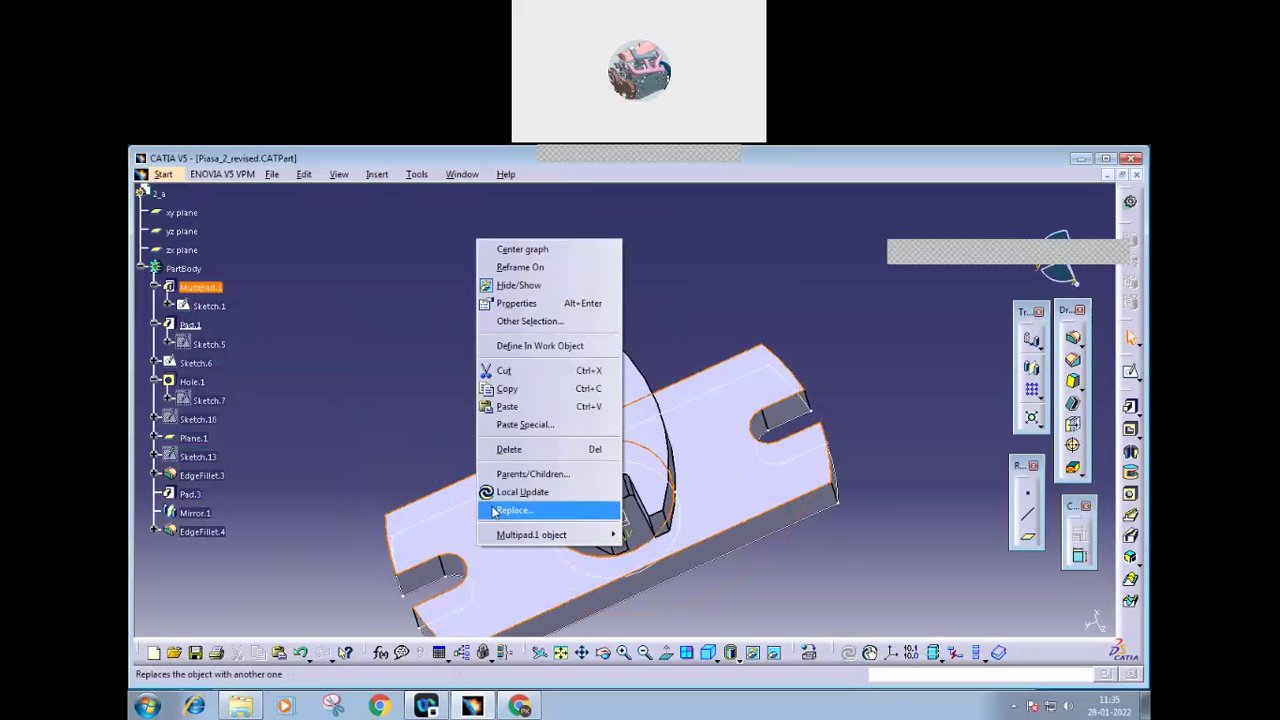
{"action": "left_click", "coordinate": [518, 285]}
{"action": "mouse_move", "coordinate": [521, 301]}
{"action": "middle_mouse_down"}
{"action": "mouse_move", "coordinate": [600, 374]}
{"action": "mouse_move", "coordinate": [634, 428]}
{"action": "mouse_move", "coordinate": [654, 500]}
{"action": "mouse_move", "coordinate": [677, 514]}
{"action": "mouse_move", "coordinate": [655, 541]}
{"action": "mouse_move", "coordinate": [640, 537]}
{"action": "middle_mouse_up"}
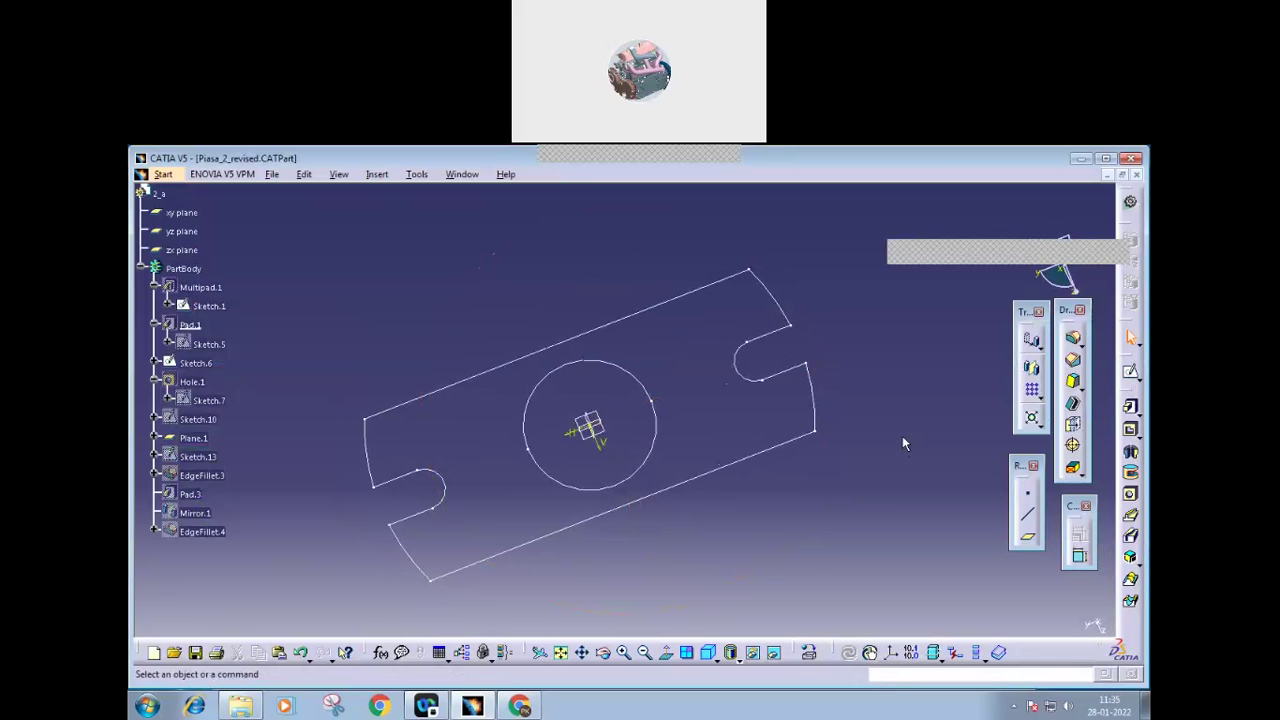
{"action": "left_click", "coordinate": [1077, 364]}
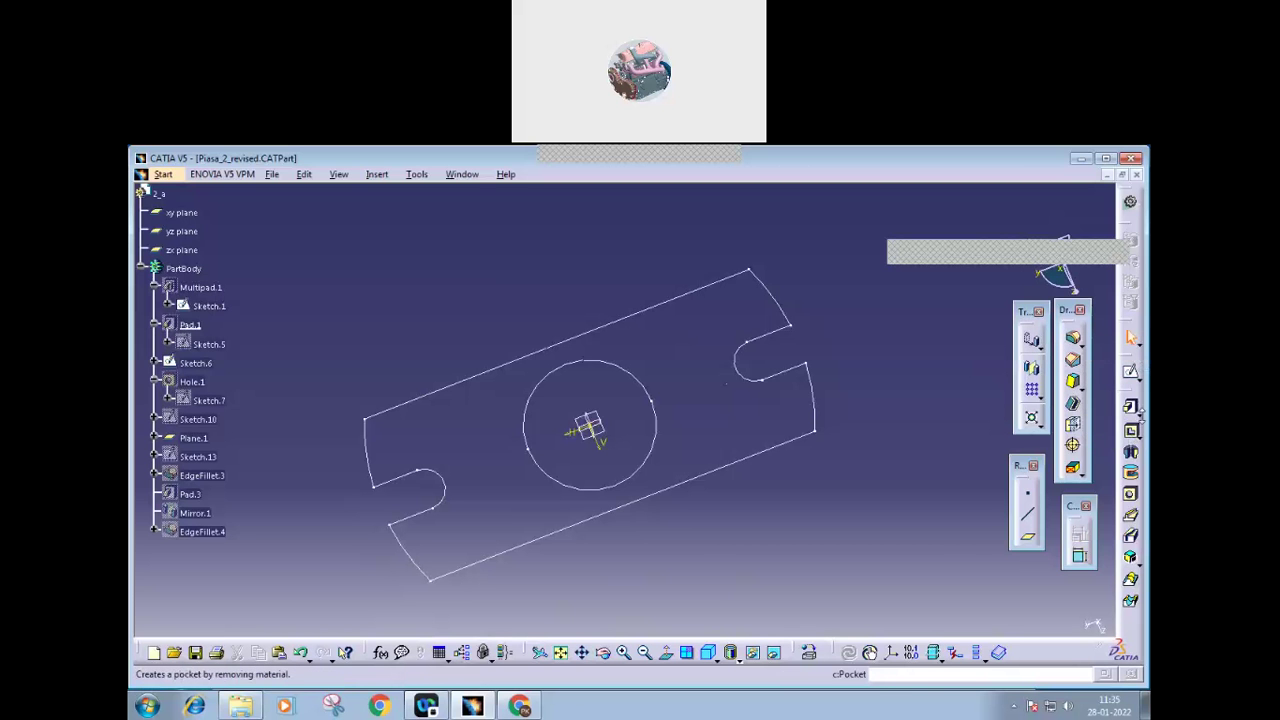
{"action": "left_click", "coordinate": [1135, 433]}
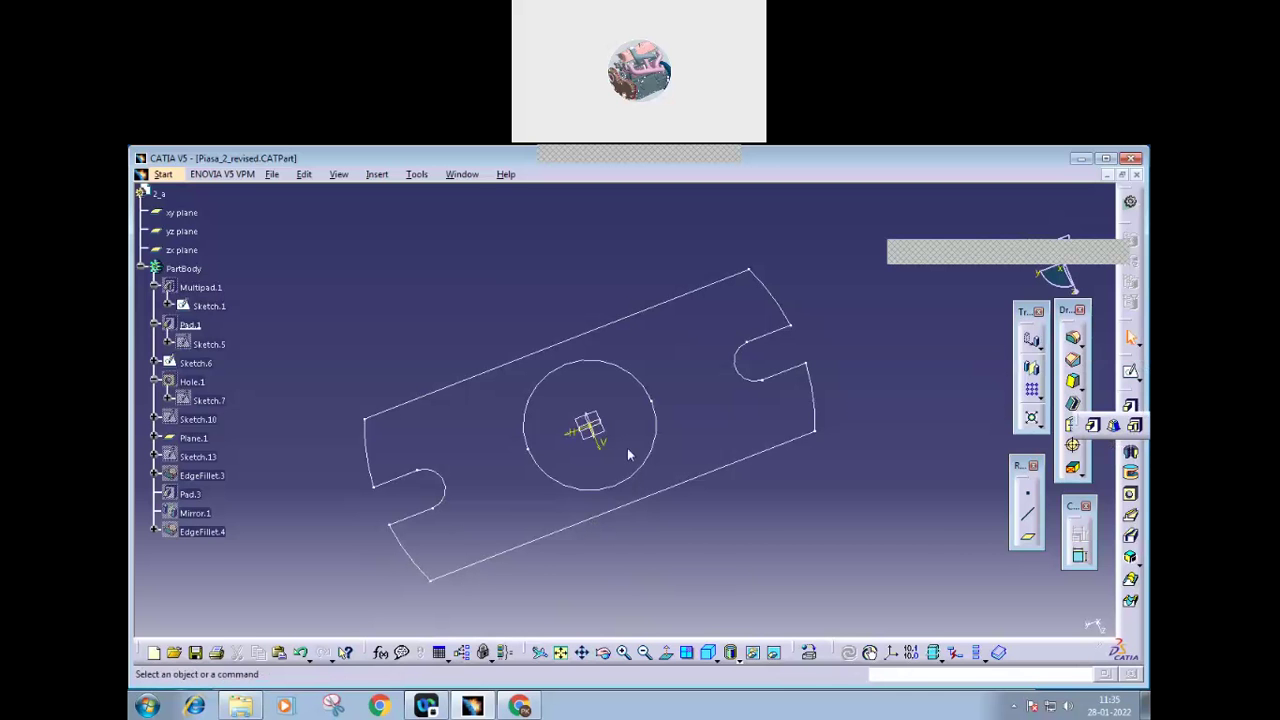
{"action": "double_click", "coordinate": [222, 286]}
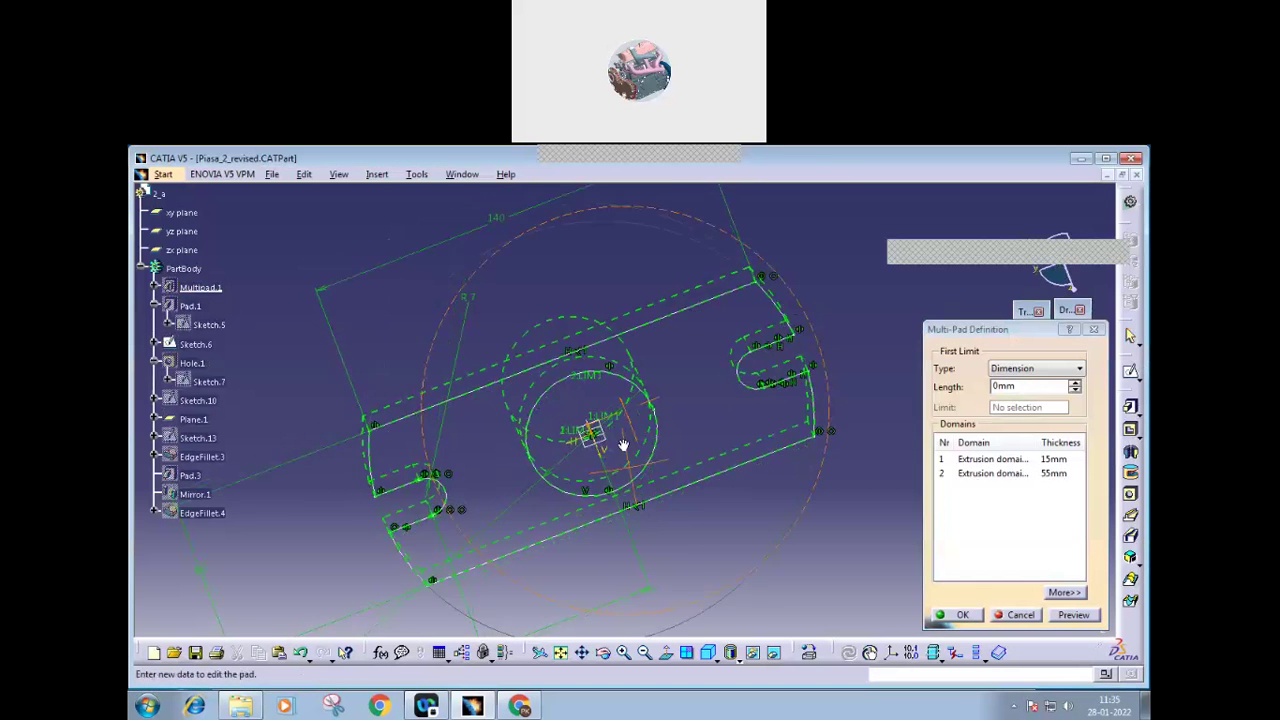
{"action": "middle_click_drag", "start_coordinate": [622, 444], "coordinate": [624, 380]}
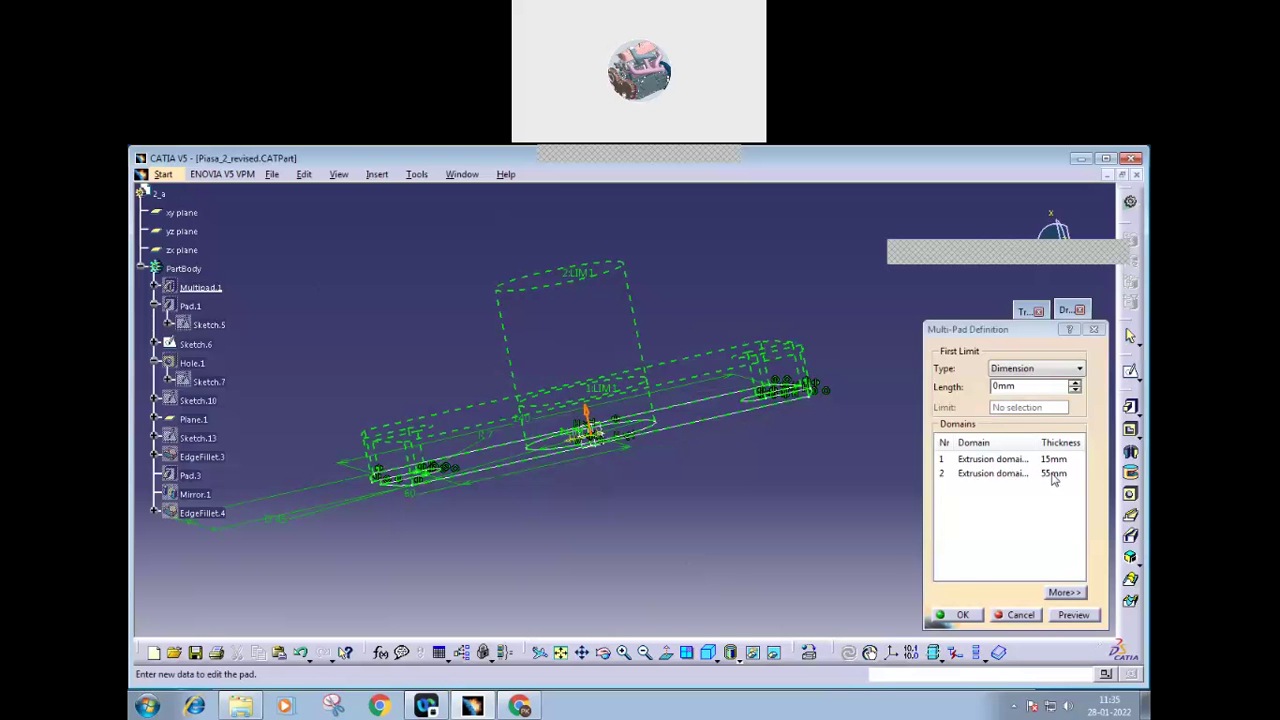
{"action": "left_click", "coordinate": [1013, 617]}
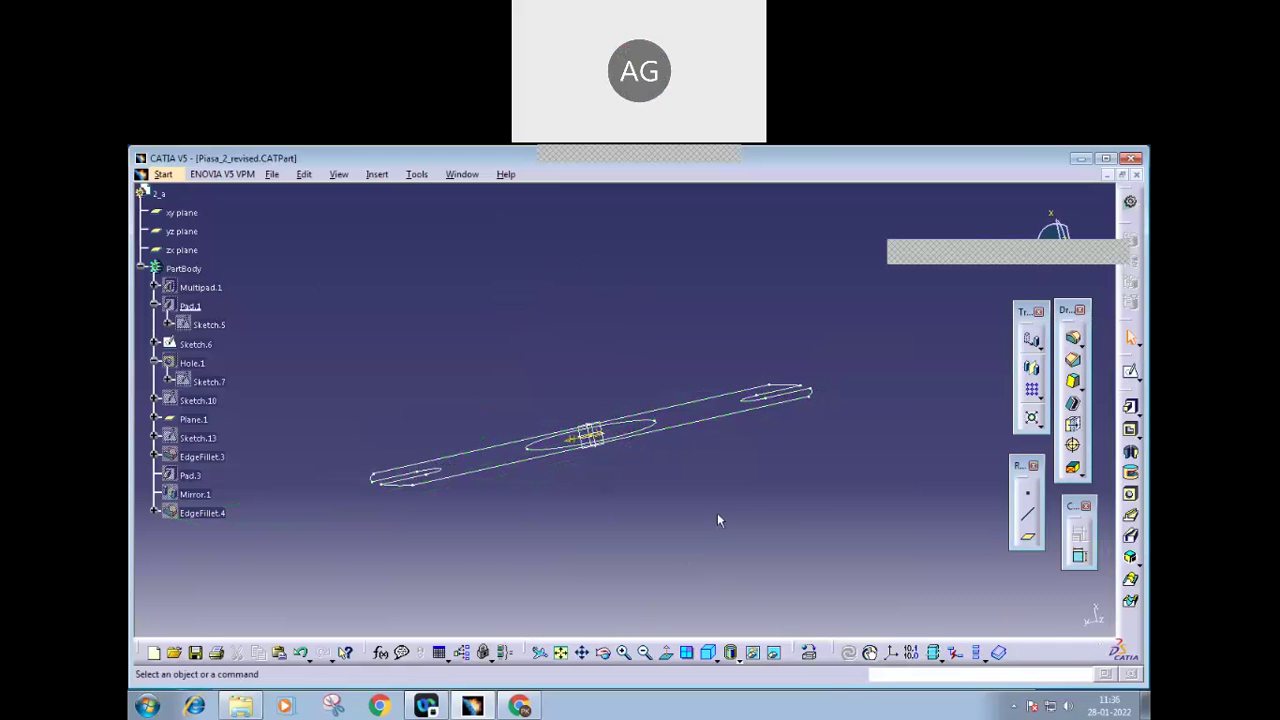
{"action": "middle_click_drag", "start_coordinate": [721, 521], "coordinate": [729, 603]}
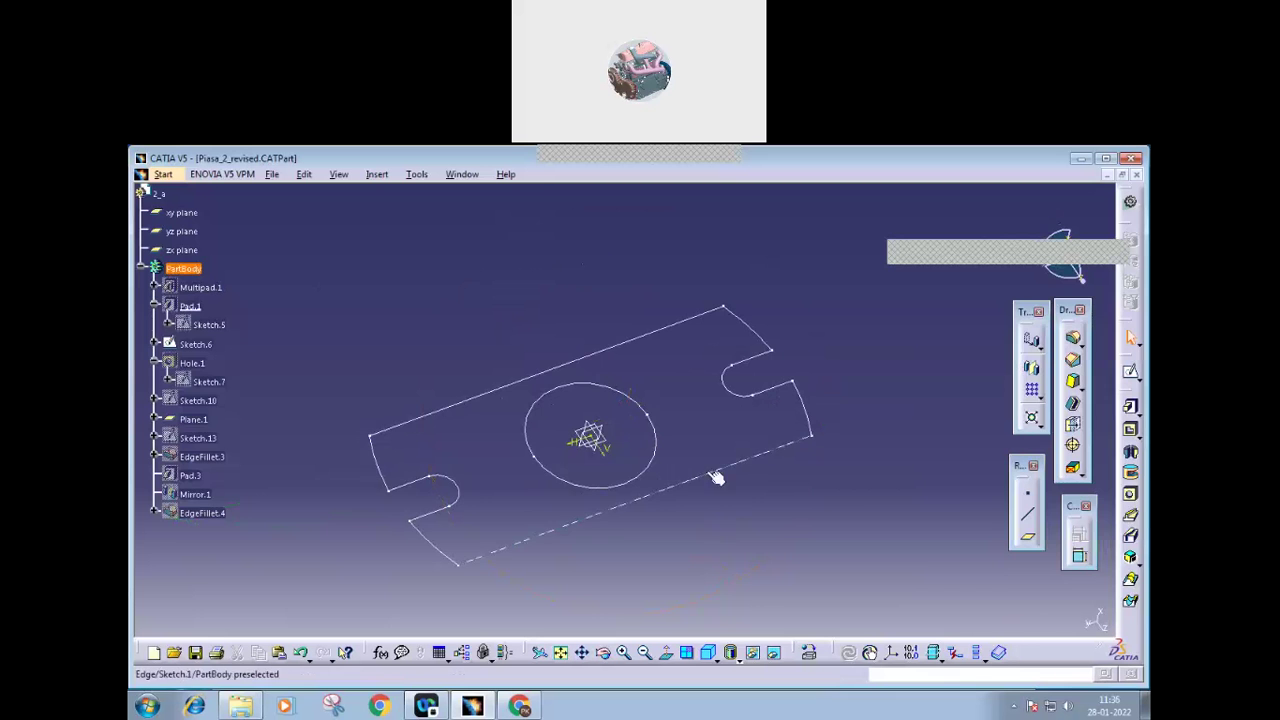
Step: Compare Sketch.1's 60, 180 and D45 dimensions with the PDF, then exit the Sketcher
{"action": "middle_click_drag", "start_coordinate": [706, 478], "coordinate": [603, 535]}
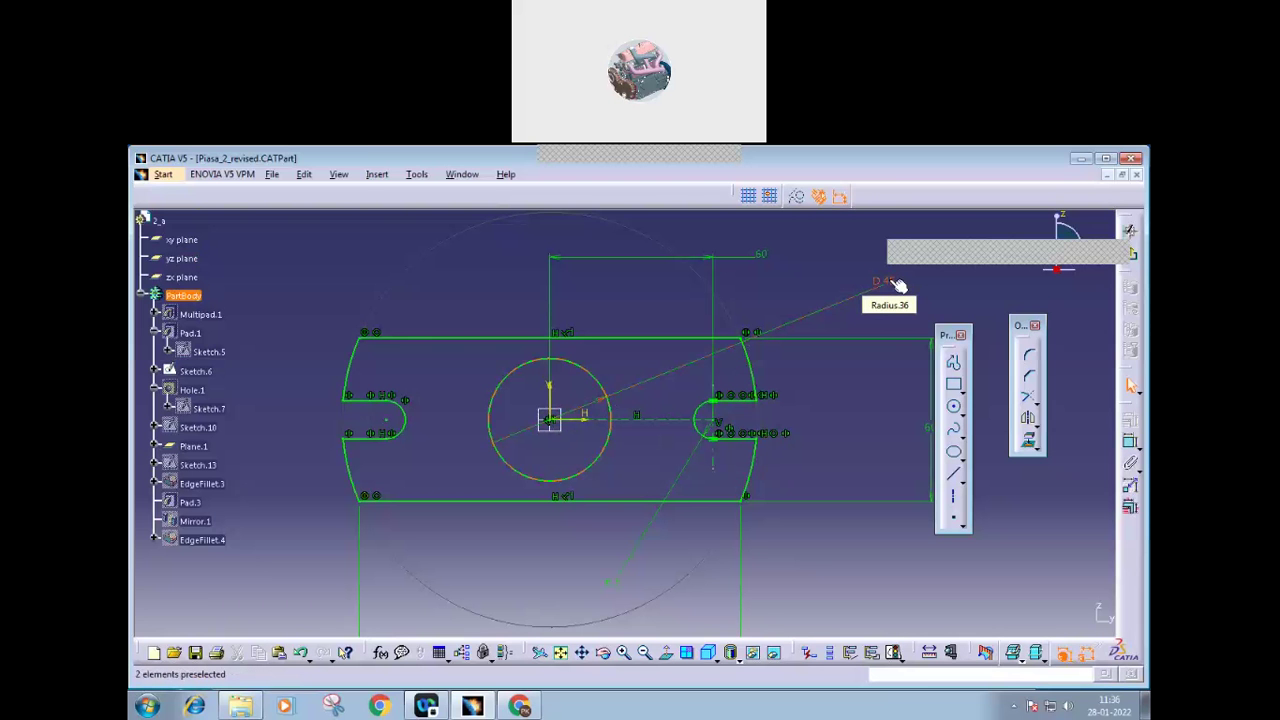
{"action": "left_click", "coordinate": [522, 708]}
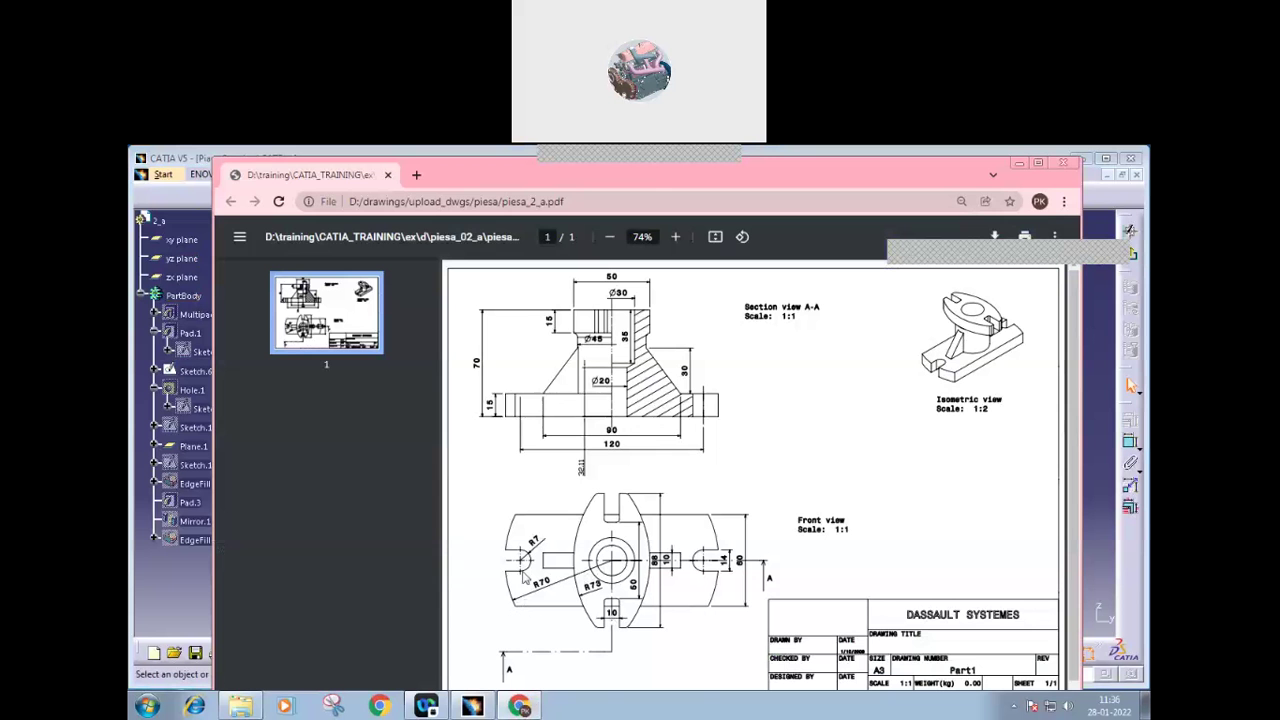
{"action": "left_click", "coordinate": [472, 706]}
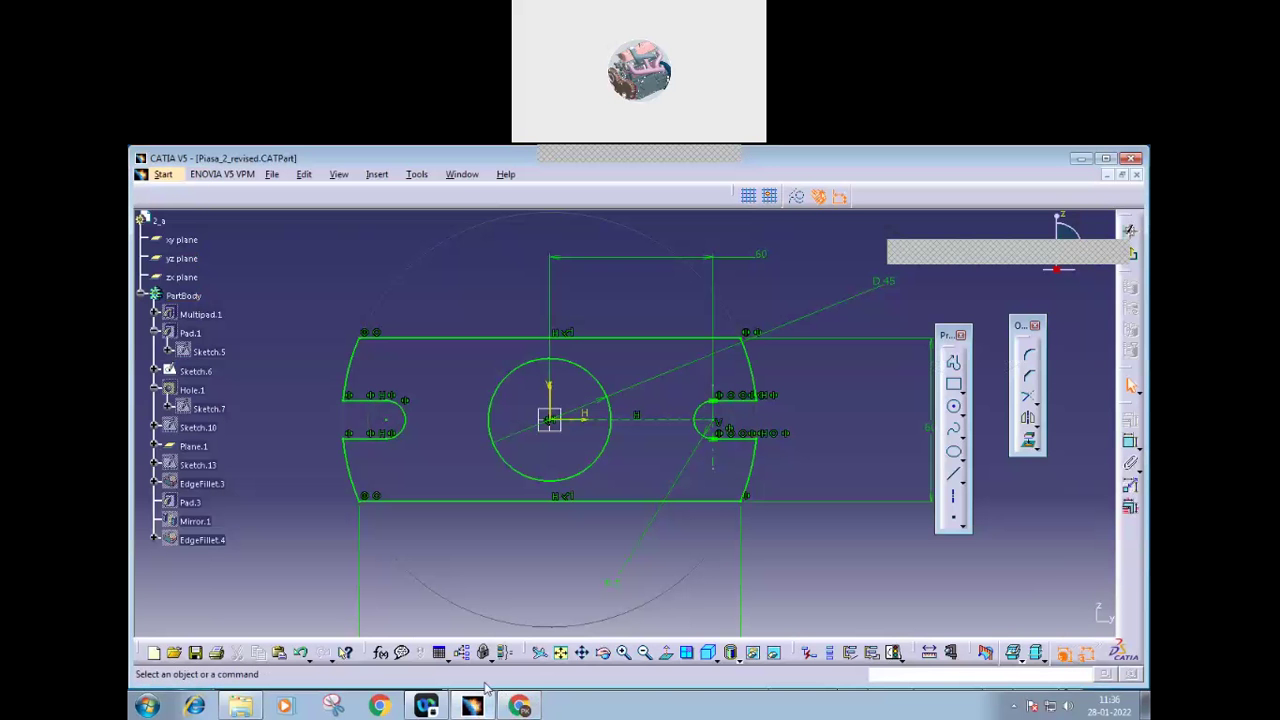
{"action": "mouse_move", "coordinate": [749, 498]}
{"action": "middle_mouse_down"}
{"action": "mouse_move", "coordinate": [681, 546]}
{"action": "mouse_move", "coordinate": [733, 384]}
{"action": "middle_mouse_up"}
{"action": "mouse_move", "coordinate": [734, 381]}
{"action": "middle_mouse_down"}
{"action": "mouse_move", "coordinate": [686, 443]}
{"action": "mouse_move", "coordinate": [669, 506]}
{"action": "mouse_move", "coordinate": [711, 494]}
{"action": "mouse_move", "coordinate": [754, 394]}
{"action": "mouse_move", "coordinate": [671, 515]}
{"action": "middle_mouse_up"}
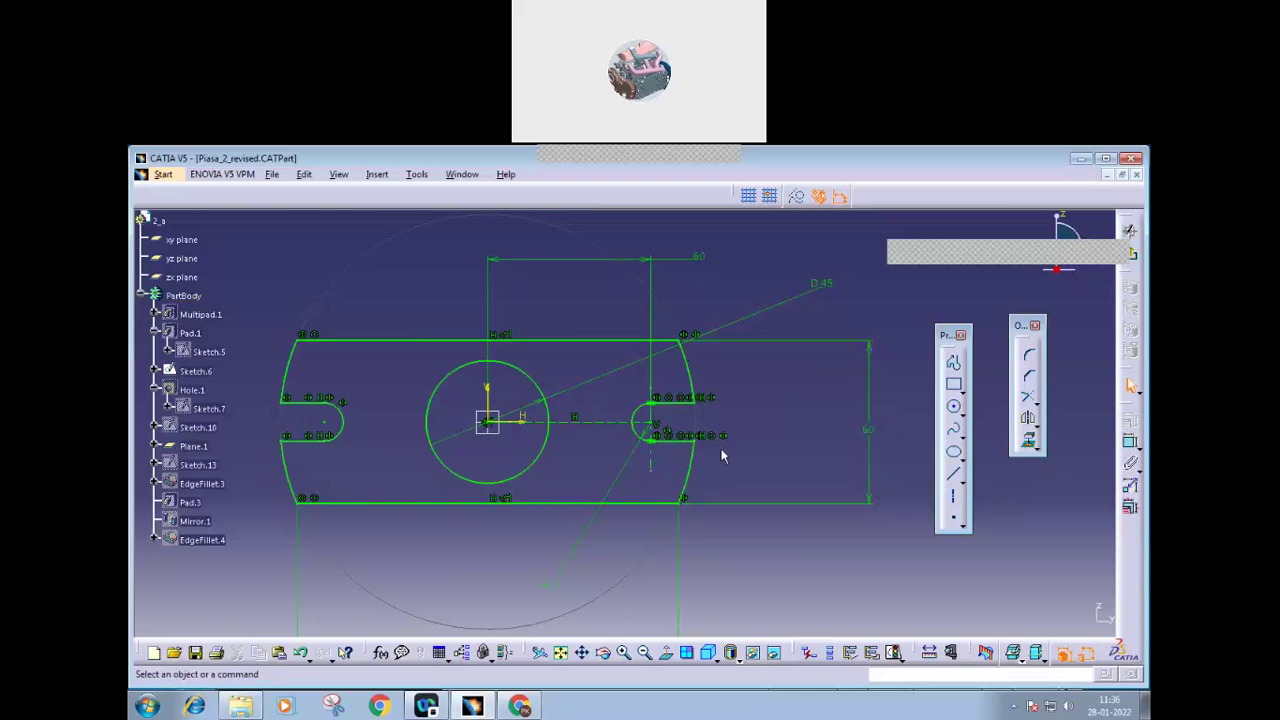
{"action": "middle_click_drag", "start_coordinate": [723, 451], "coordinate": [731, 446]}
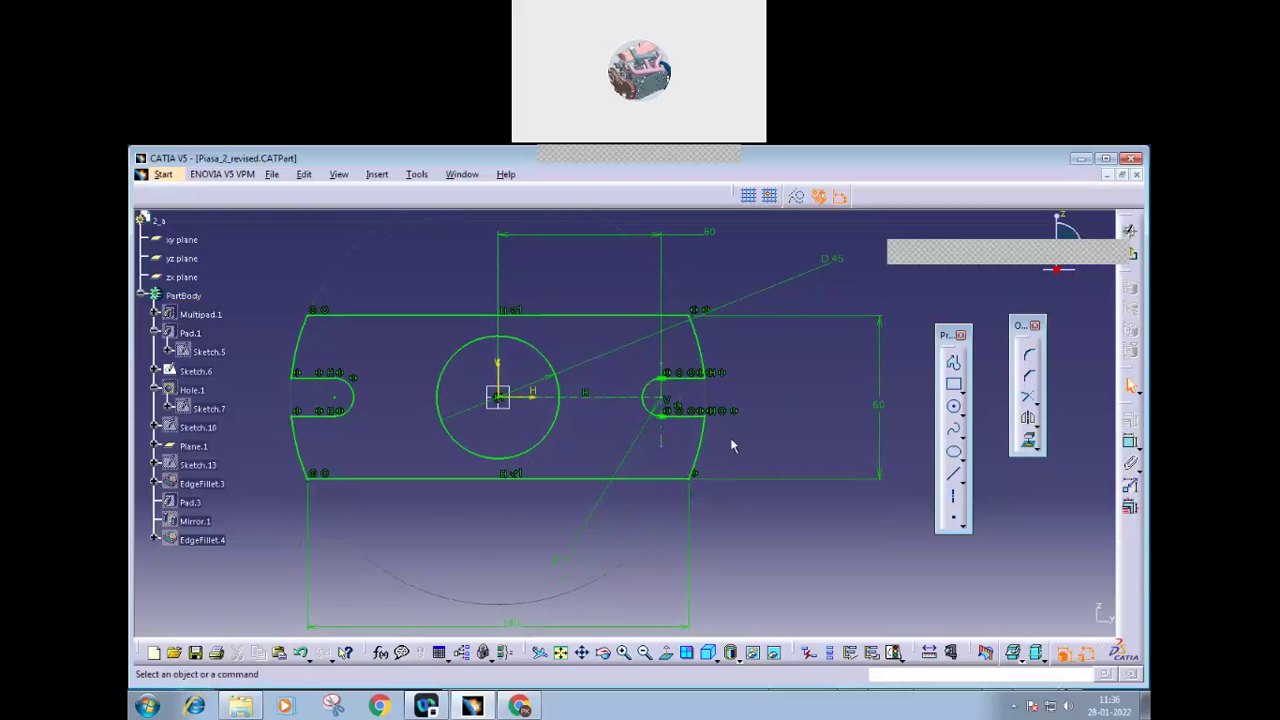
{"action": "mouse_move", "coordinate": [727, 502]}
{"action": "middle_mouse_down"}
{"action": "mouse_move", "coordinate": [765, 537]}
{"action": "mouse_move", "coordinate": [722, 421]}
{"action": "middle_mouse_up"}
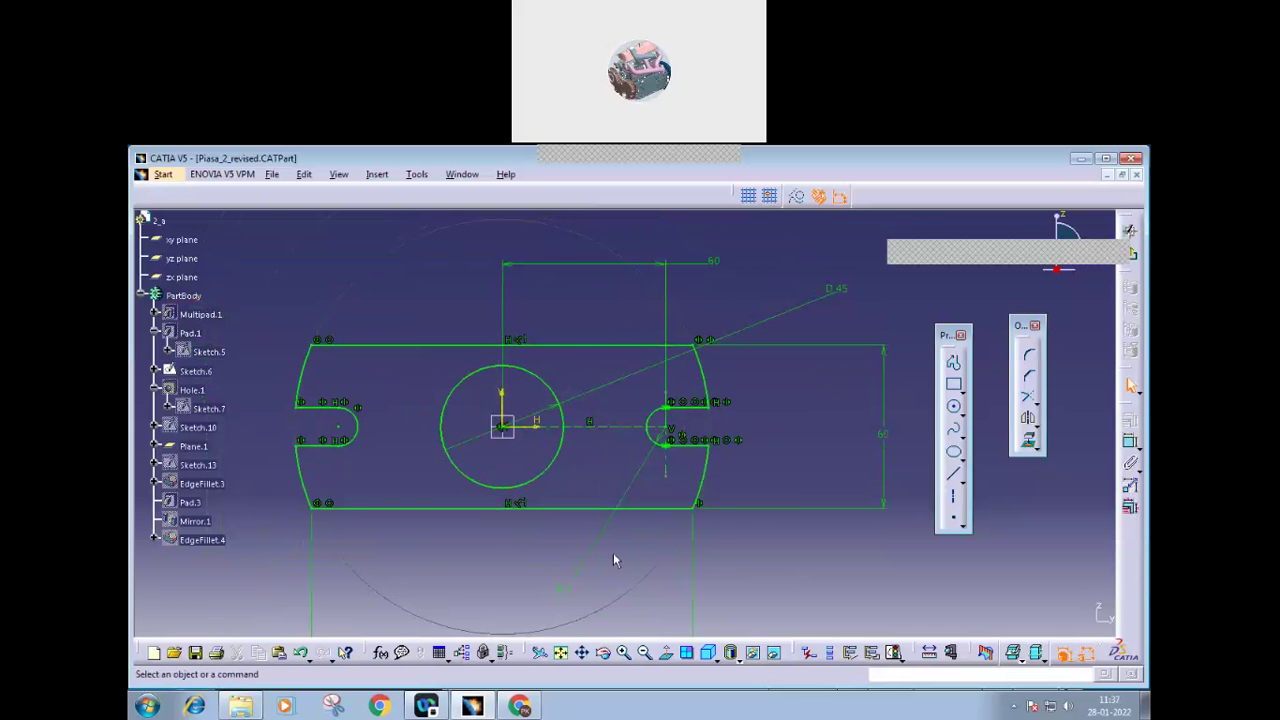
{"action": "left_click", "coordinate": [1133, 256]}
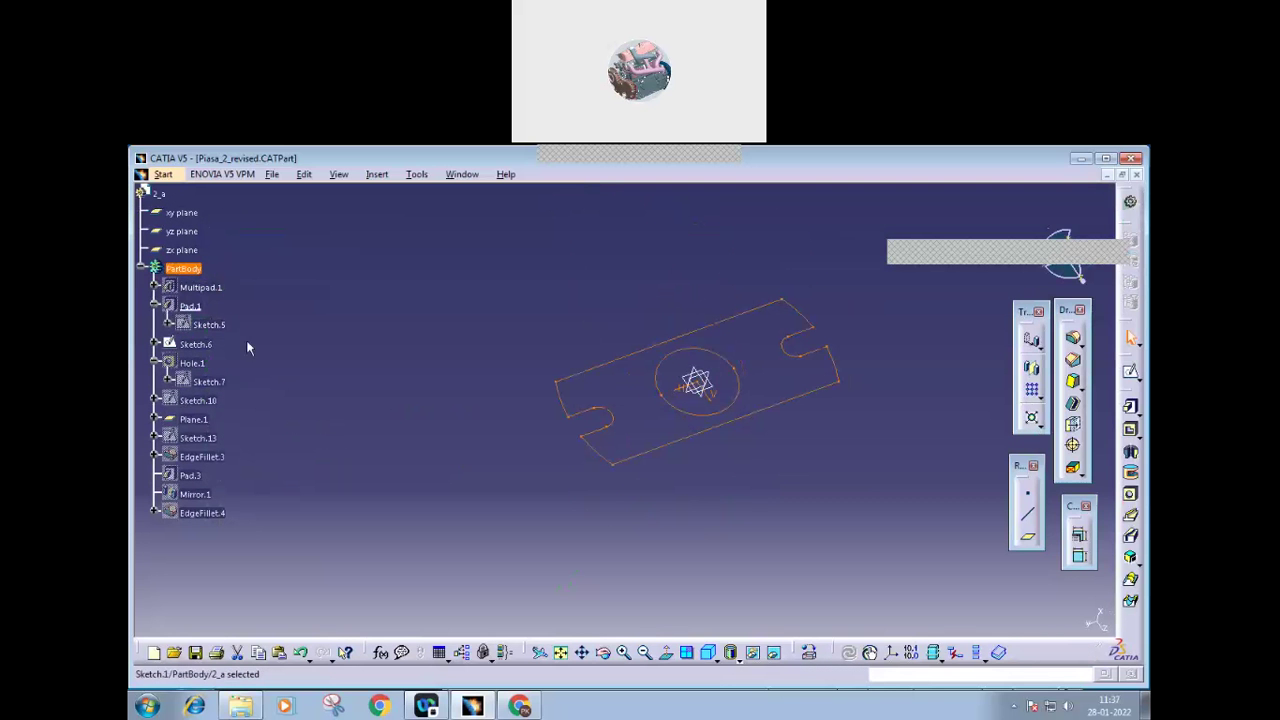
Step: Inspect Multipad.1's 15mm and 55mm thicknesses, cancel unchanged, and show the piesa_2_a PDF
{"action": "double_click", "coordinate": [200, 288]}
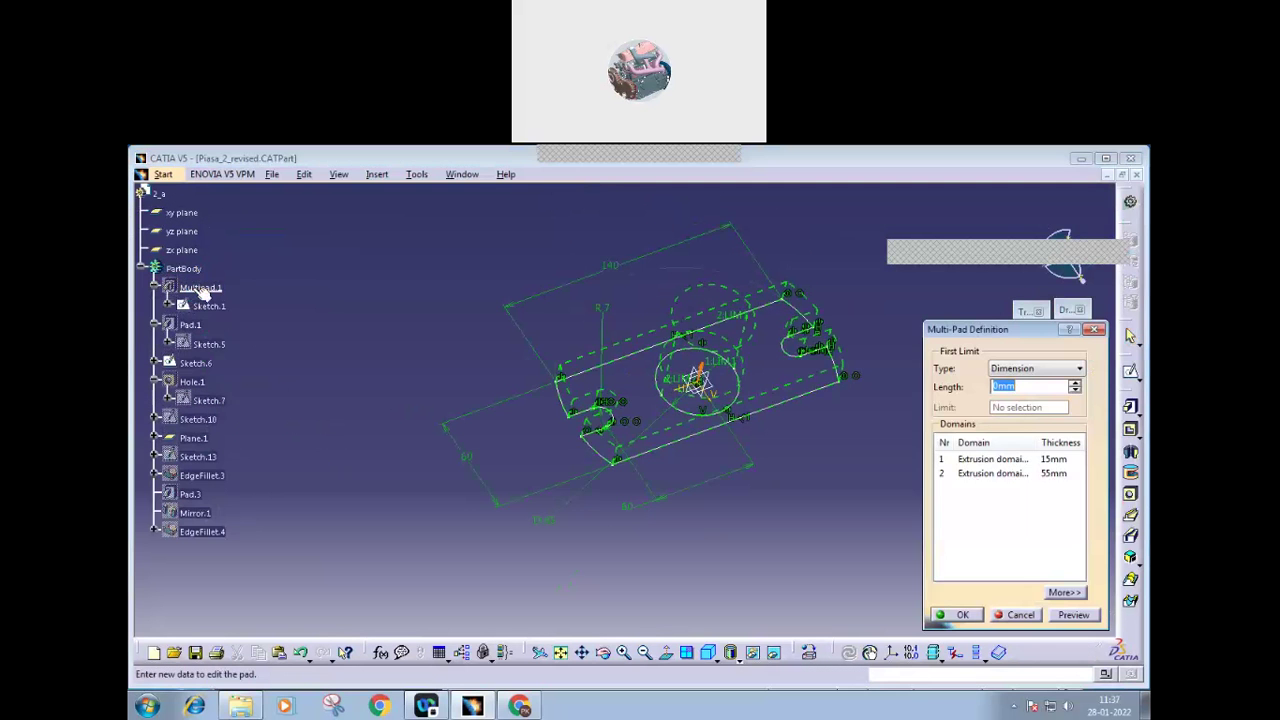
{"action": "middle_click_drag", "start_coordinate": [804, 488], "coordinate": [797, 361], "text": "ctrl"}
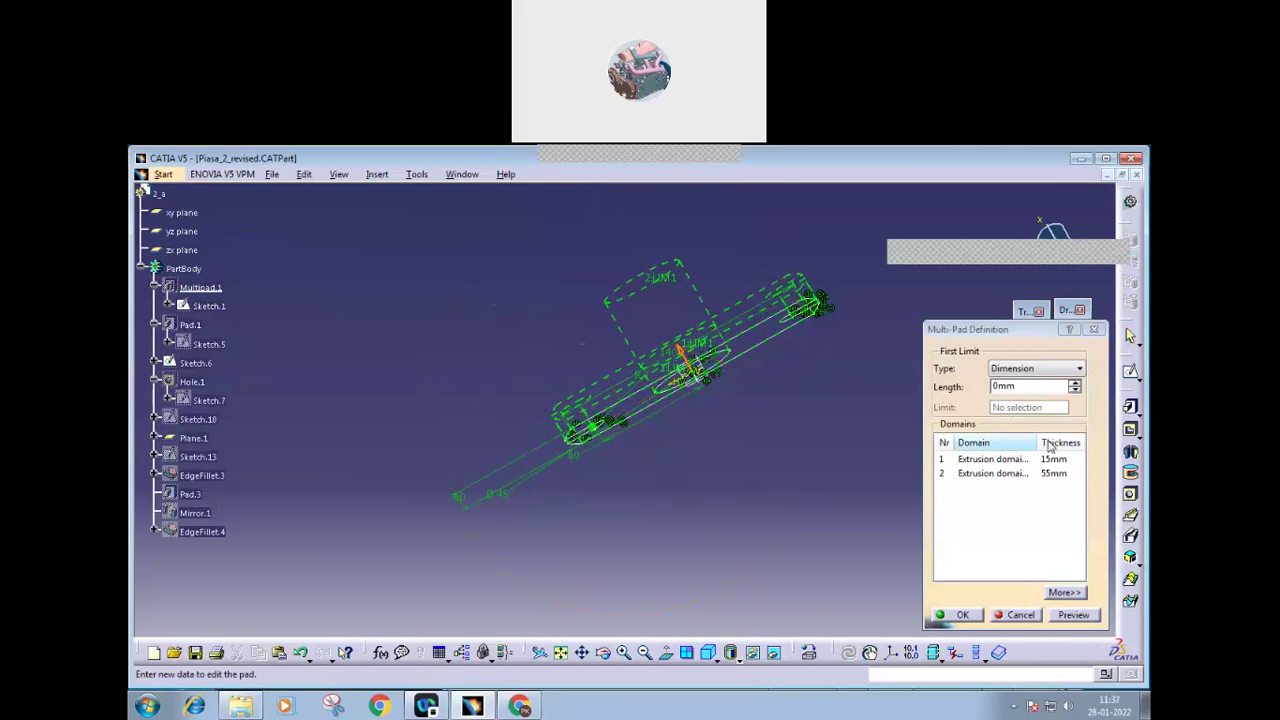
{"action": "middle_click_drag", "start_coordinate": [722, 474], "coordinate": [711, 448], "text": "ctrl"}
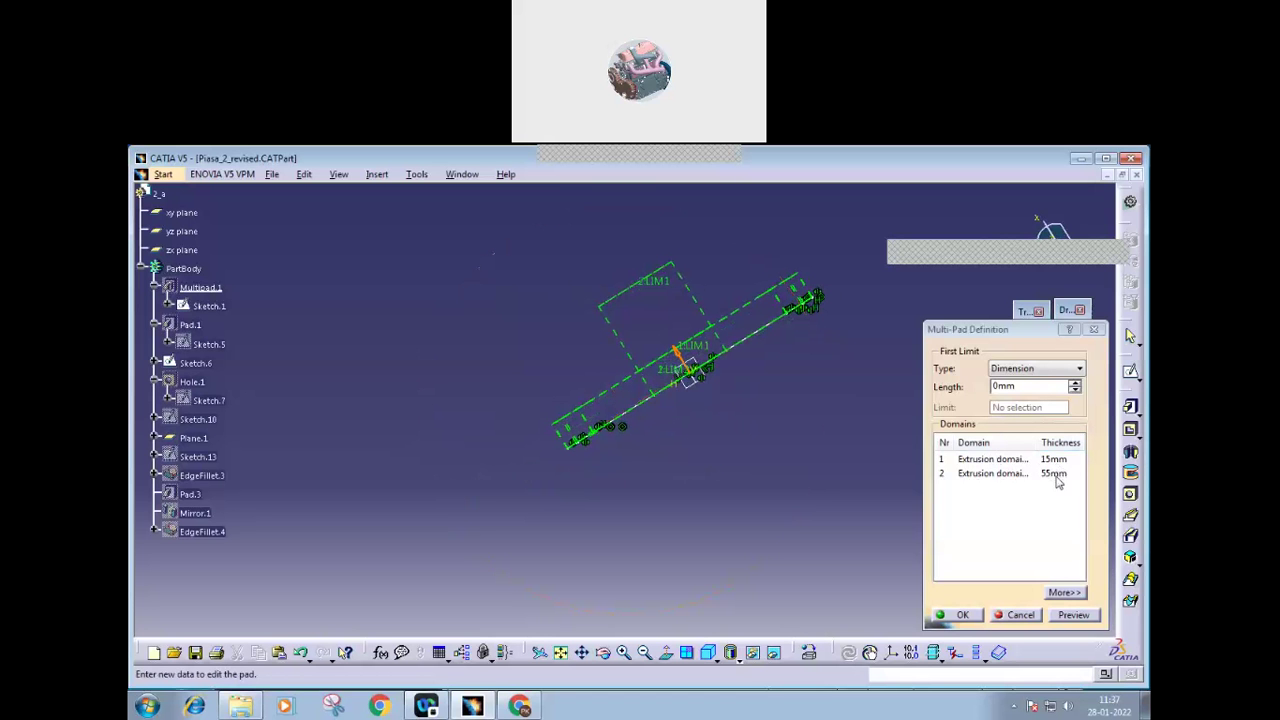
{"action": "left_click", "coordinate": [1021, 615]}
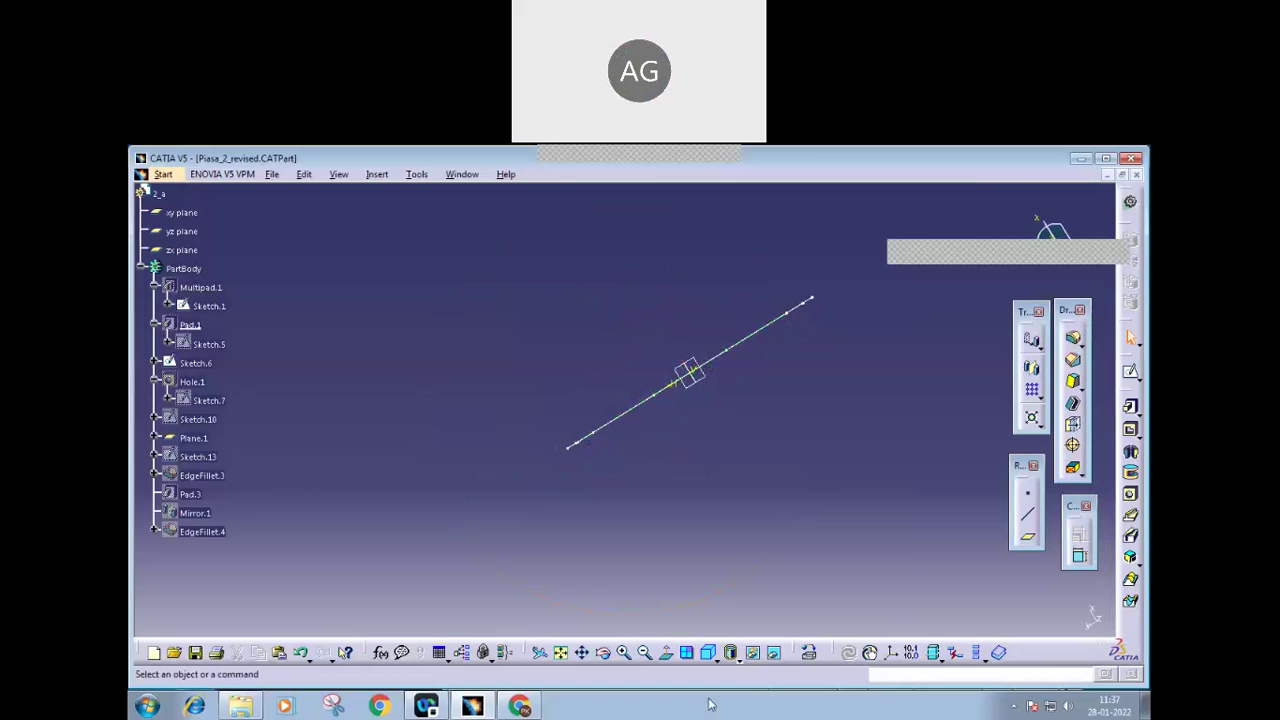
{"action": "left_click", "coordinate": [519, 706]}
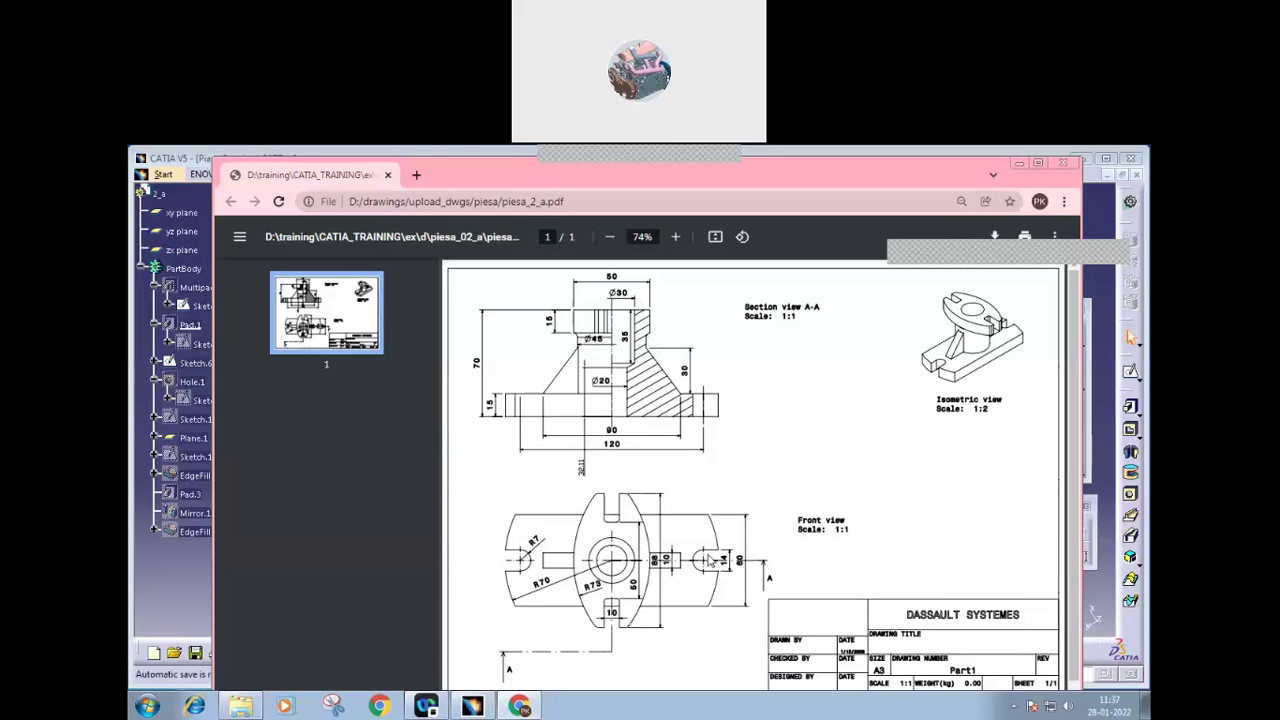
Step: Back in CATIA, unhide Multipad.1 with Hide/Show to restore the slotted solid
{"action": "left_click", "coordinate": [472, 706]}
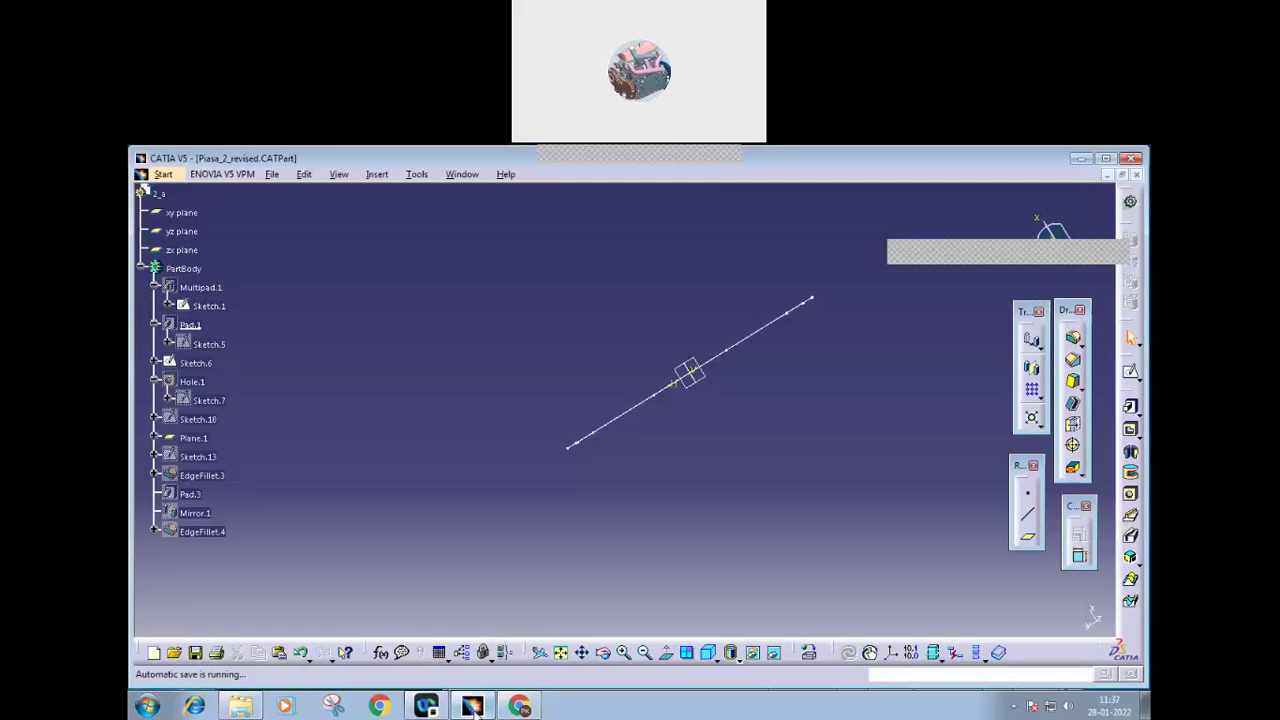
{"action": "middle_click_drag", "start_coordinate": [651, 494], "coordinate": [700, 543]}
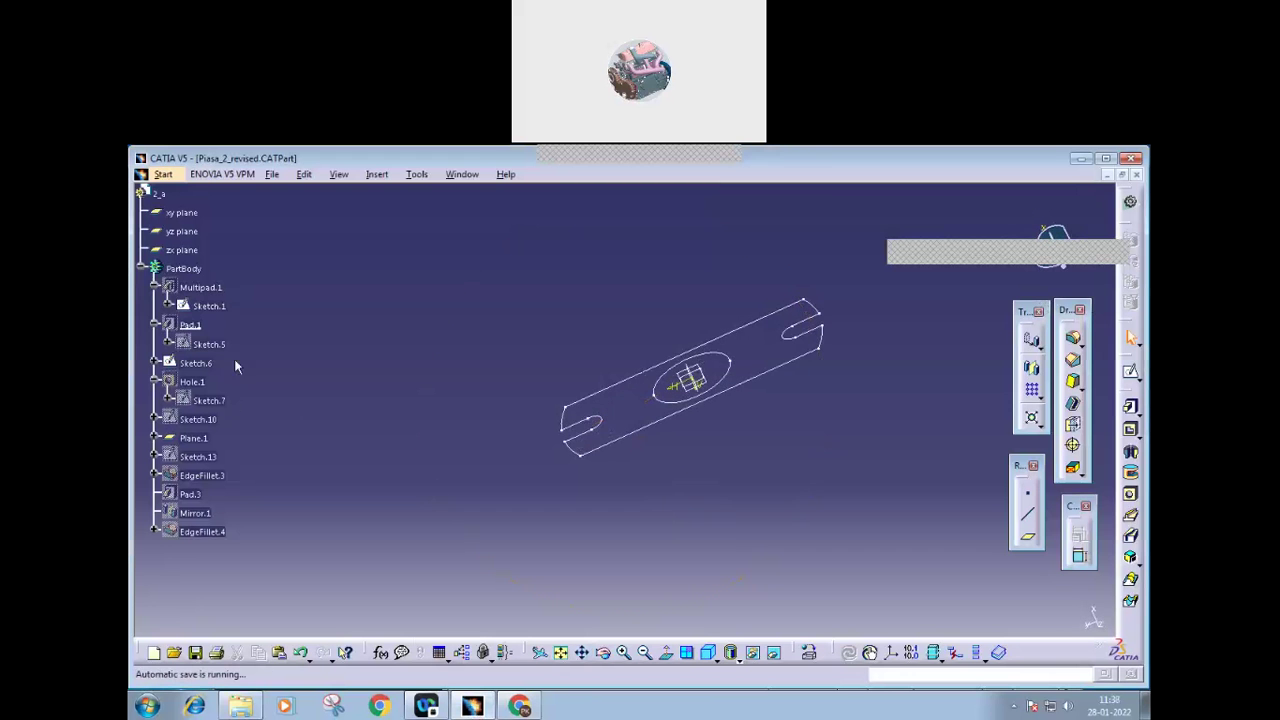
{"action": "right_click", "coordinate": [201, 289]}
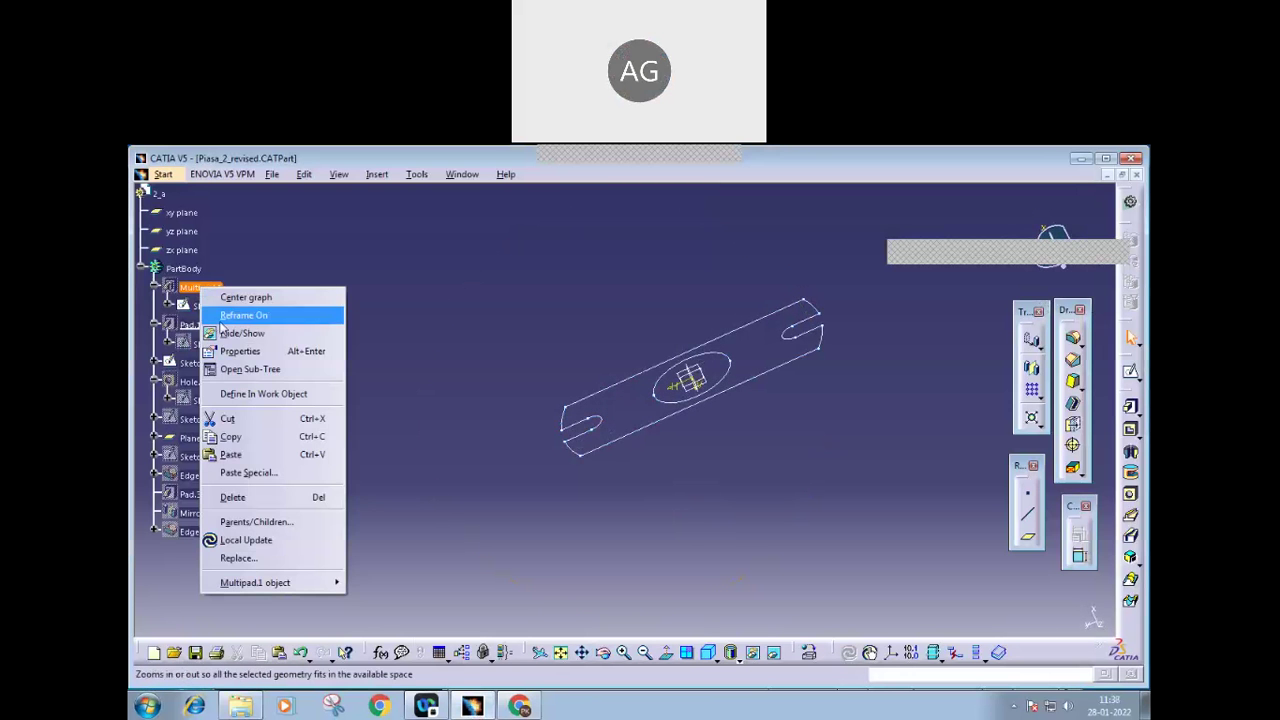
{"action": "left_click", "coordinate": [245, 333]}
Step: Open Pad.1's definition, edit its Sketch.5, and bring up the piesa_2_a drawing
{"action": "middle_click_drag", "start_coordinate": [654, 497], "coordinate": [586, 551]}
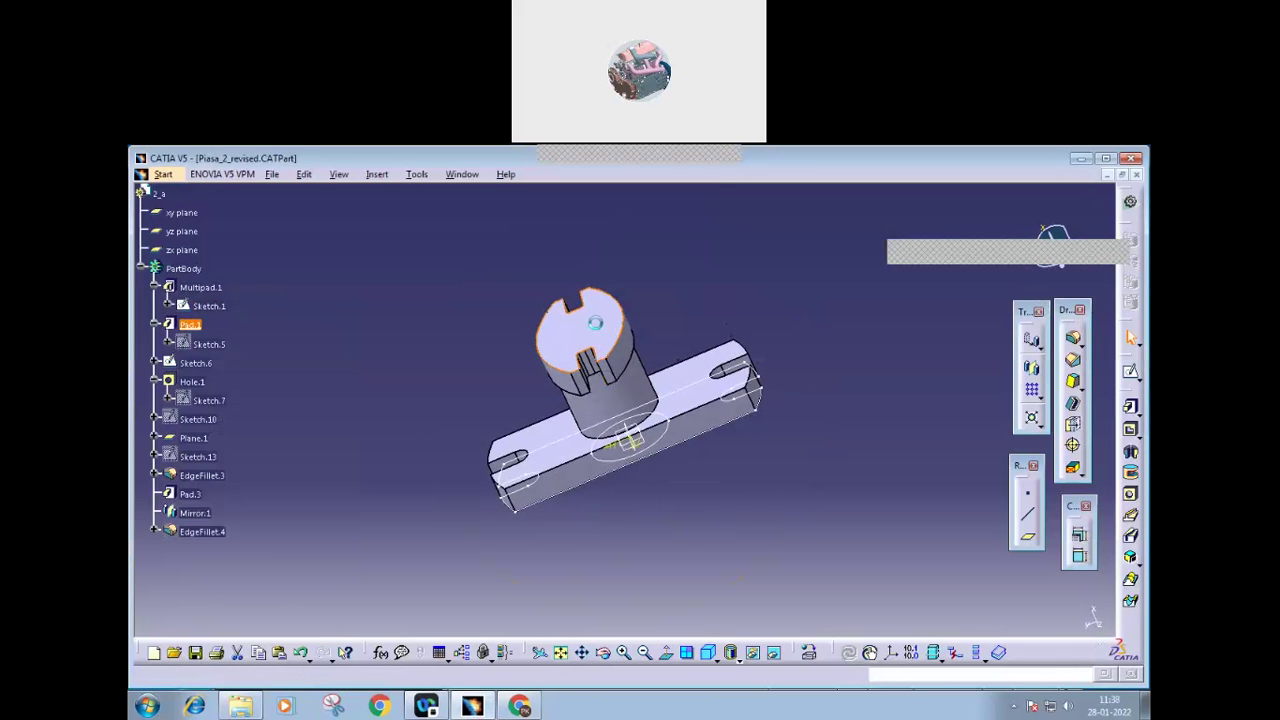
{"action": "double_click", "coordinate": [595, 323]}
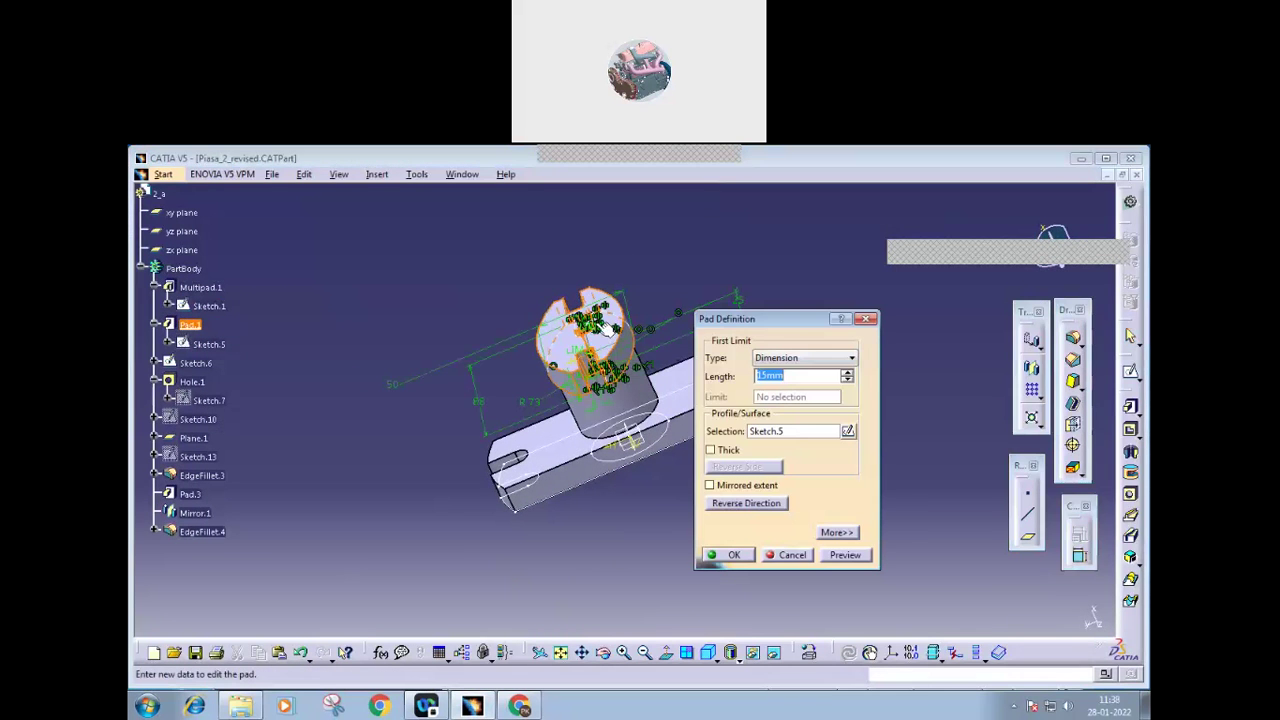
{"action": "left_click", "coordinate": [848, 432]}
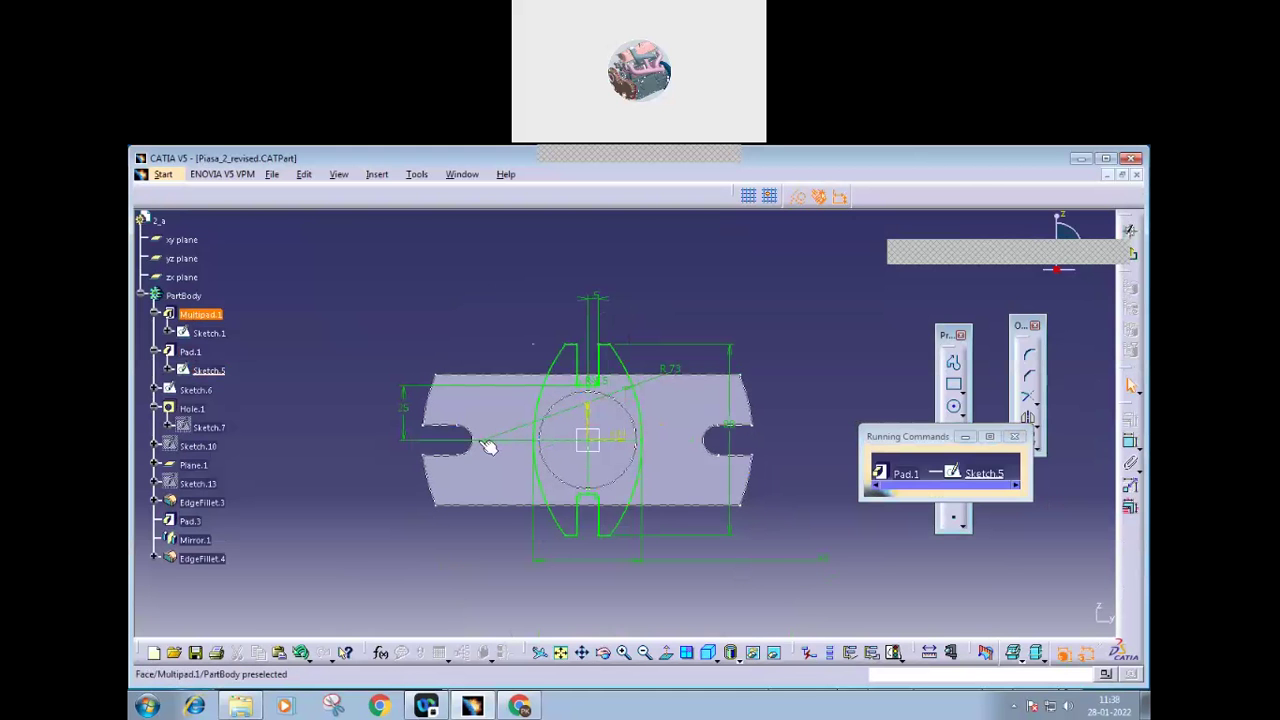
{"action": "left_click", "coordinate": [519, 706]}
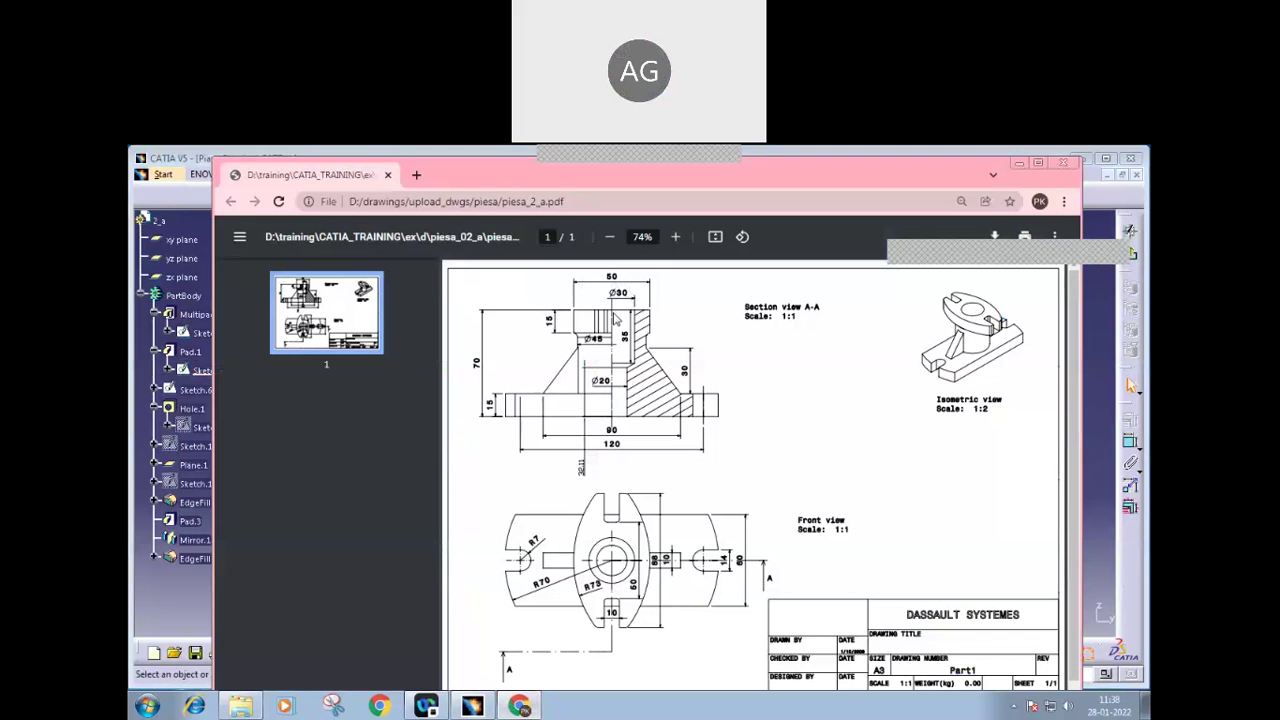
Step: Minimise the PDF viewer to return to the Sketch.5 edit in CATIA
{"action": "left_click", "coordinate": [511, 704]}
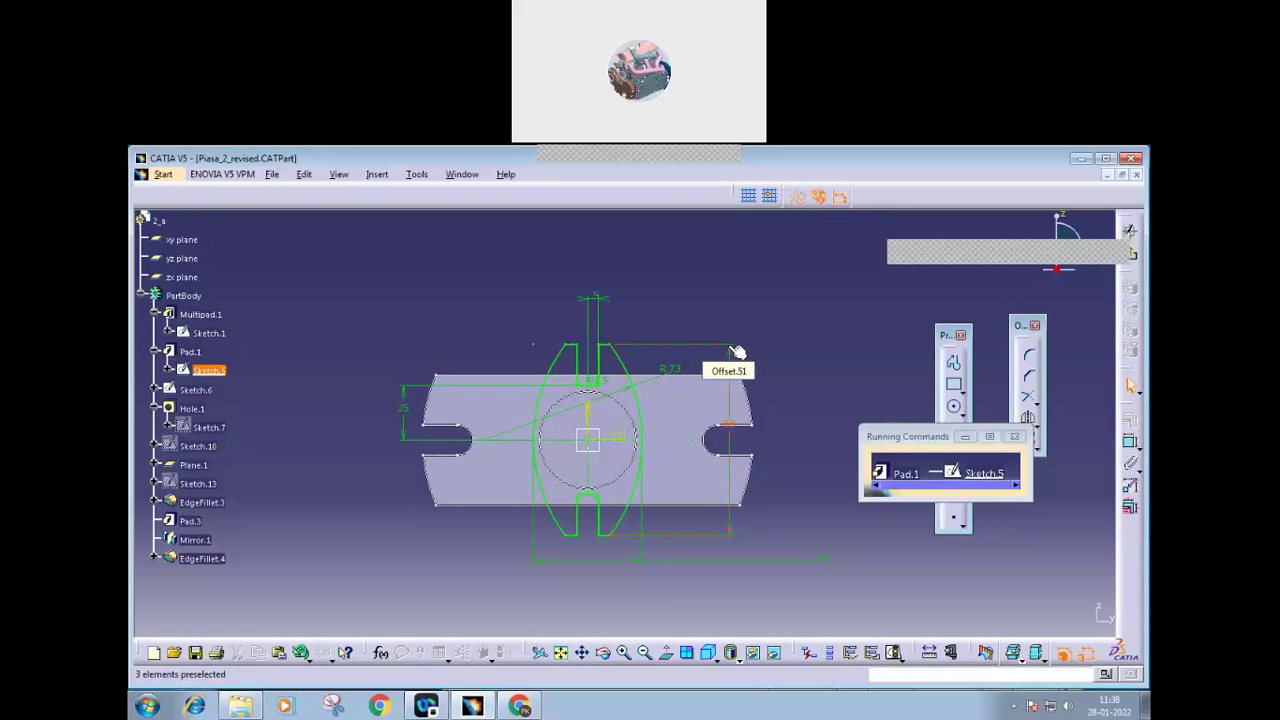
Step: Recheck the PDF drawing, then pan Sketch.5 left to free drawing space
{"action": "left_click", "coordinate": [519, 706]}
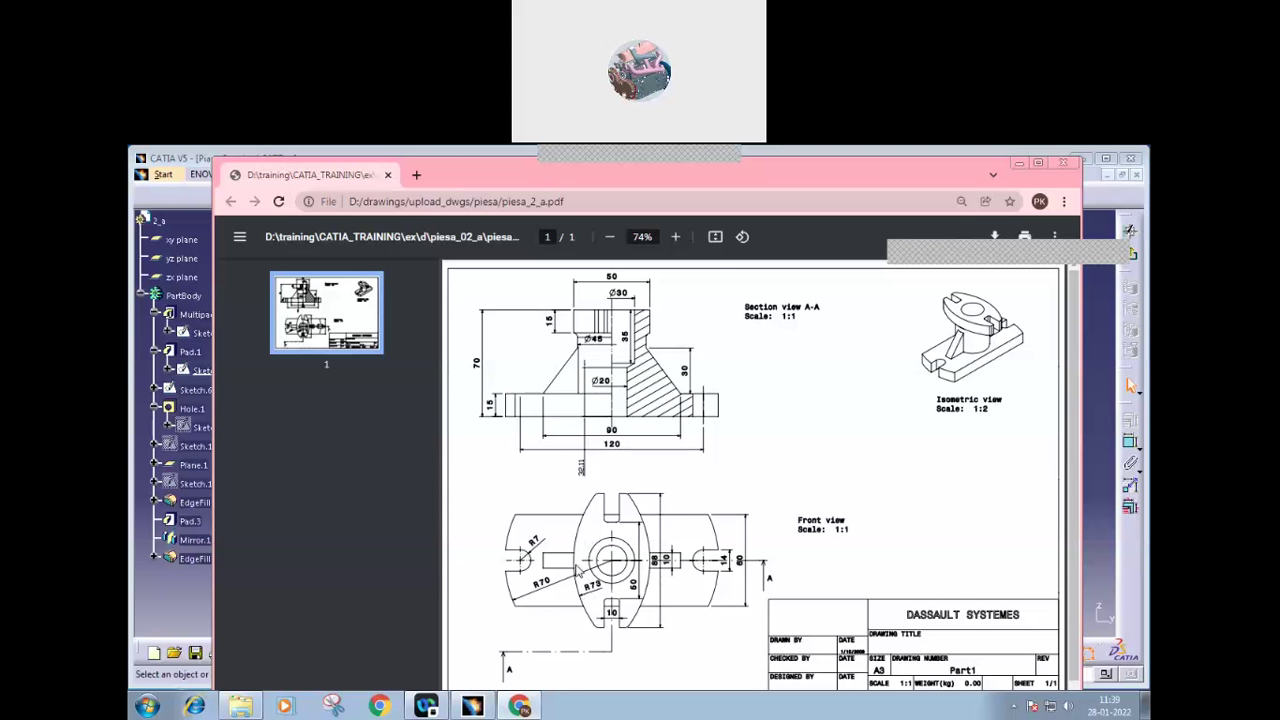
{"action": "left_click", "coordinate": [472, 706]}
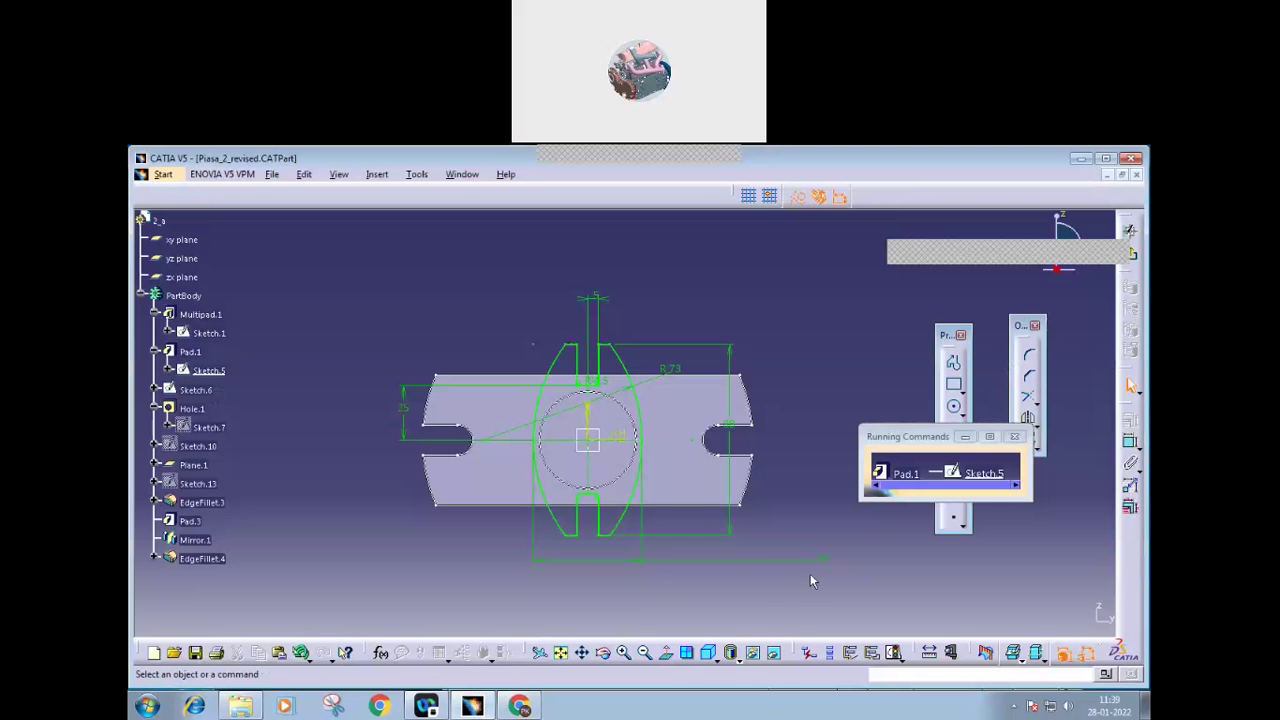
{"action": "middle_click_drag", "start_coordinate": [808, 580], "coordinate": [551, 583]}
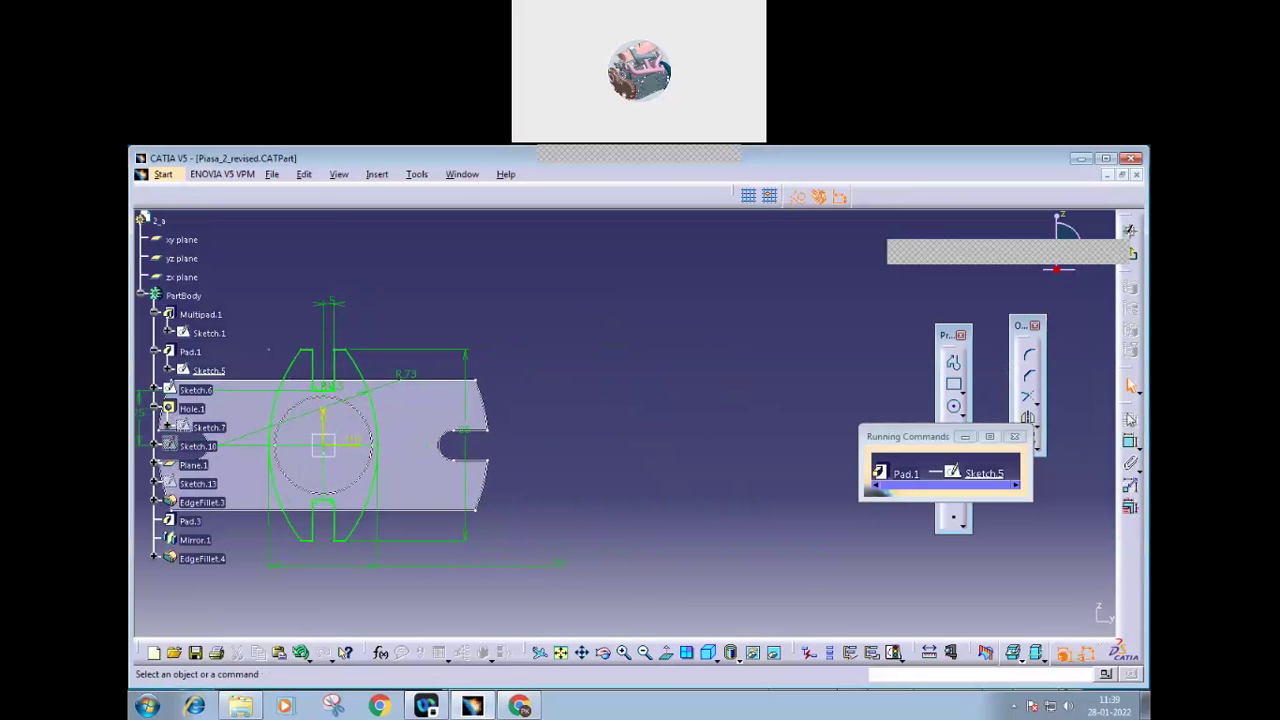
Step: Draw a horizontal construction line in Sketch.5 with the Profile tool
{"action": "left_click", "coordinate": [953, 362]}
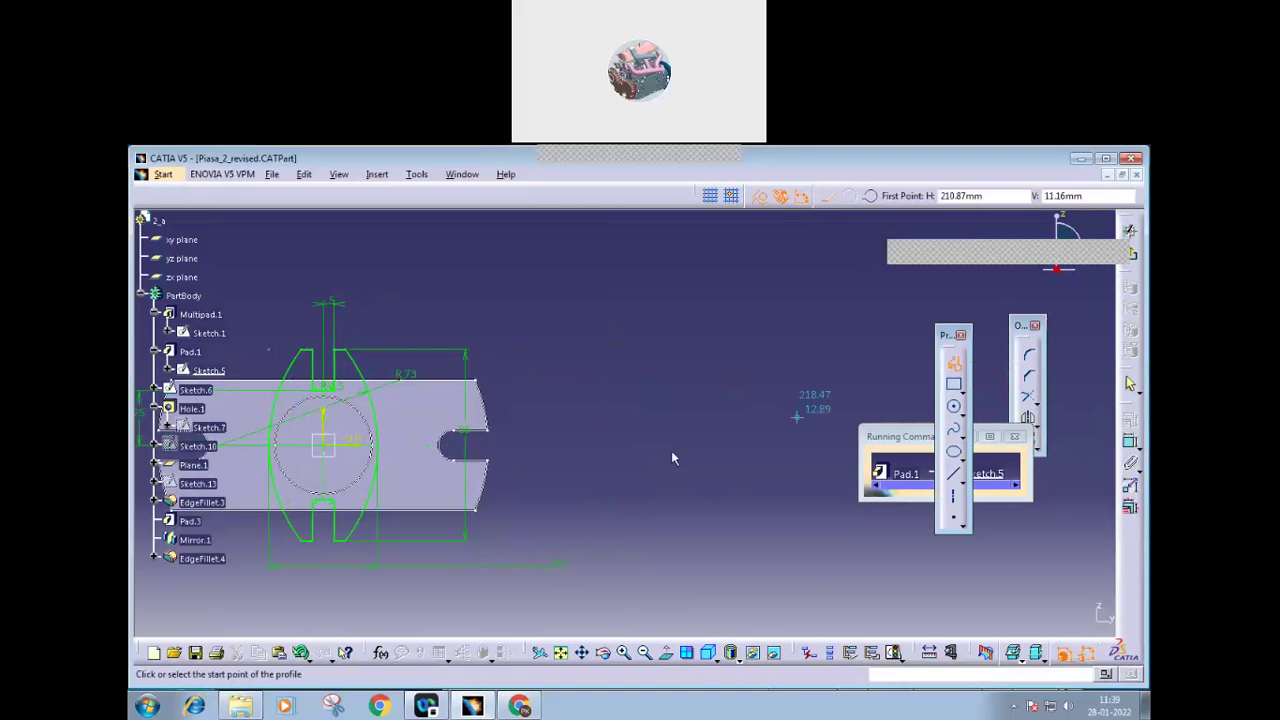
{"action": "left_click", "coordinate": [646, 442]}
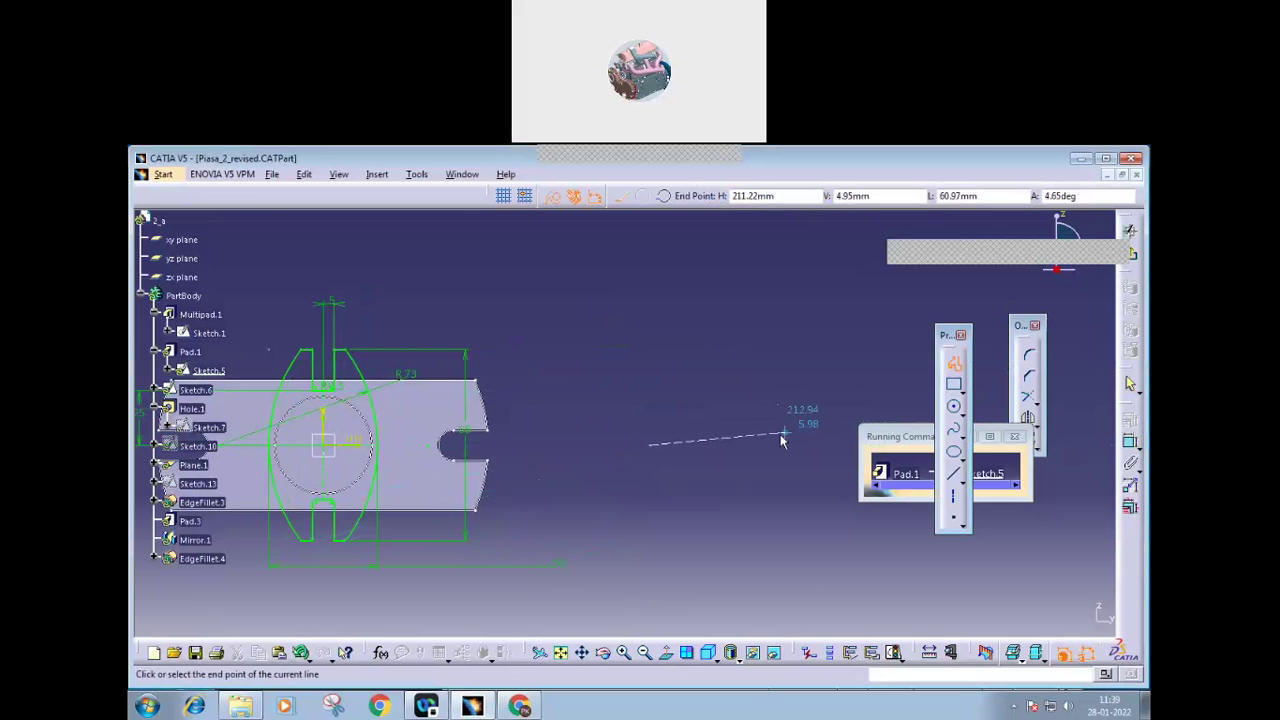
{"action": "key", "text": "Escape"}
{"action": "left_click", "coordinate": [953, 366]}
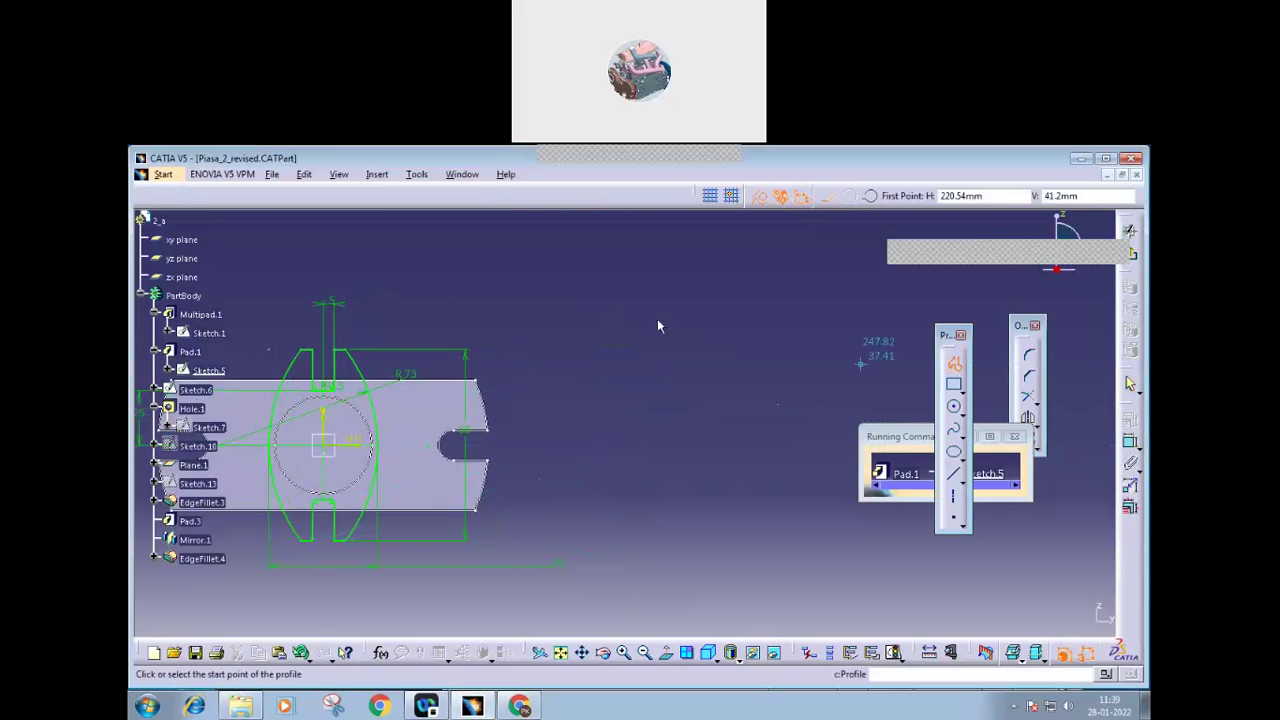
{"action": "left_click", "coordinate": [610, 297]}
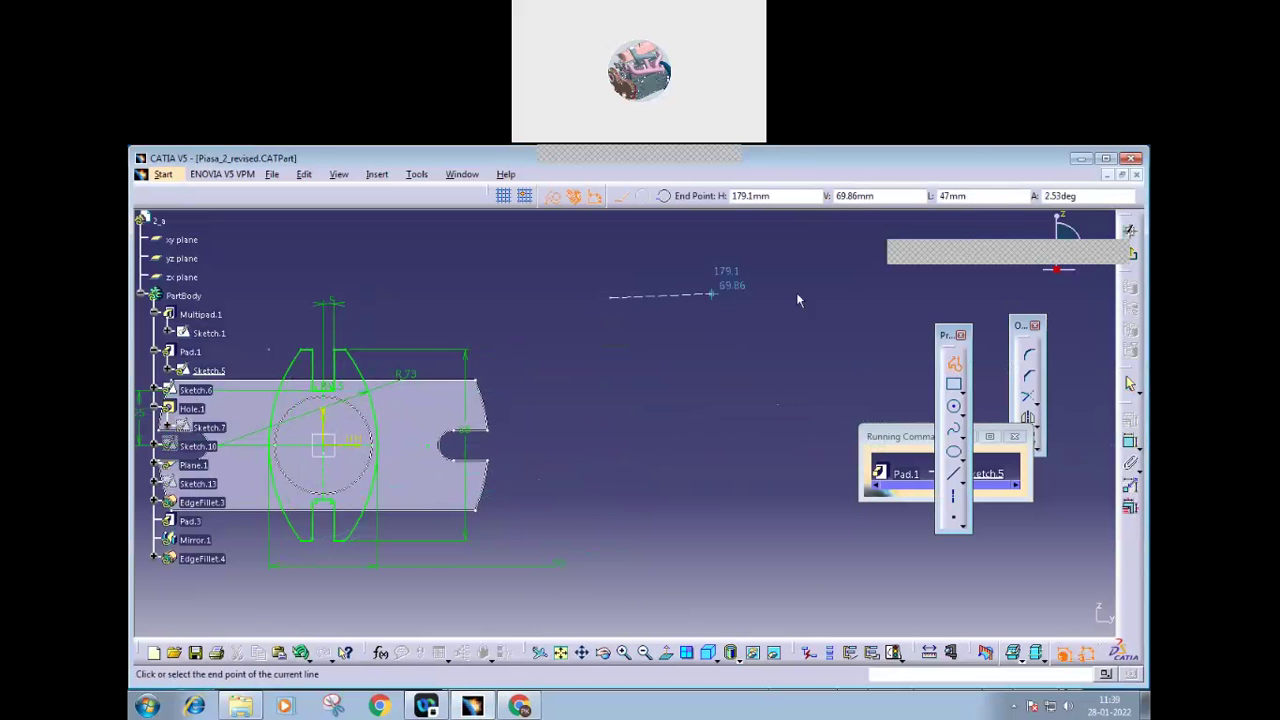
{"action": "left_click", "coordinate": [884, 295]}
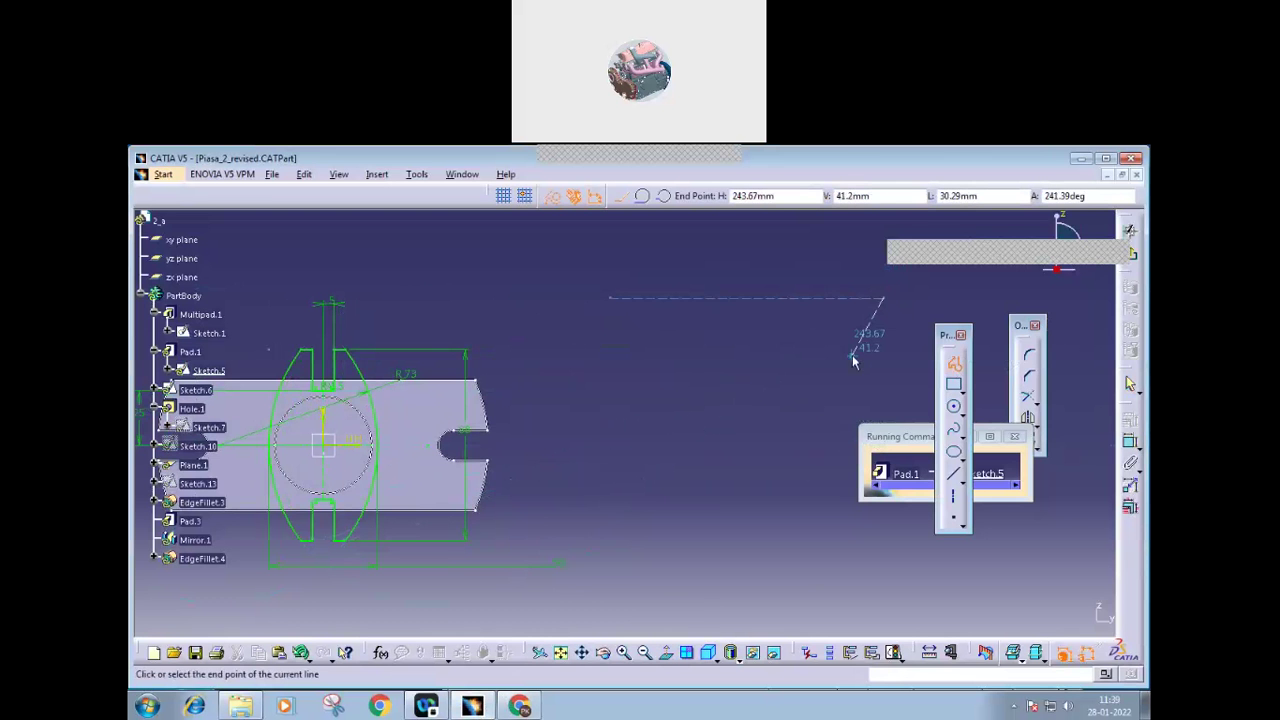
{"action": "key", "text": "Escape"}
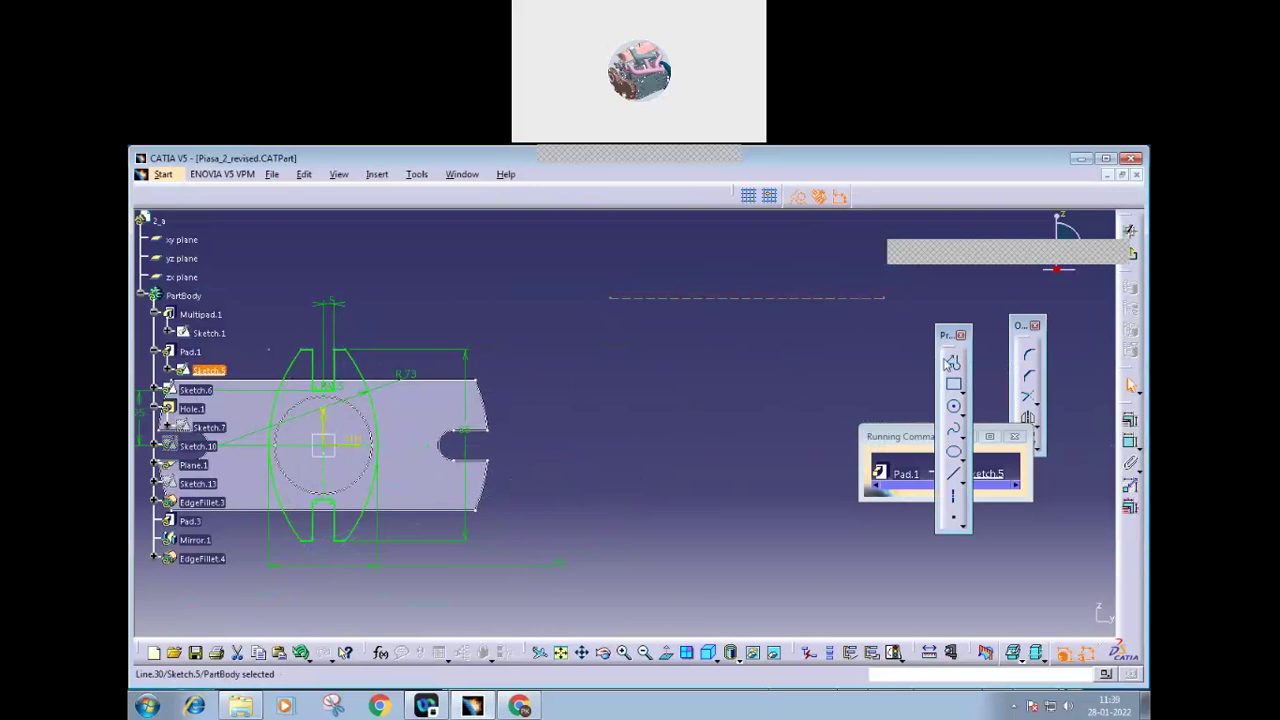
Step: Draw a vertical line crossing the horizontal one, then deselect it
{"action": "left_click", "coordinate": [951, 364]}
{"action": "left_click", "coordinate": [755, 240]}
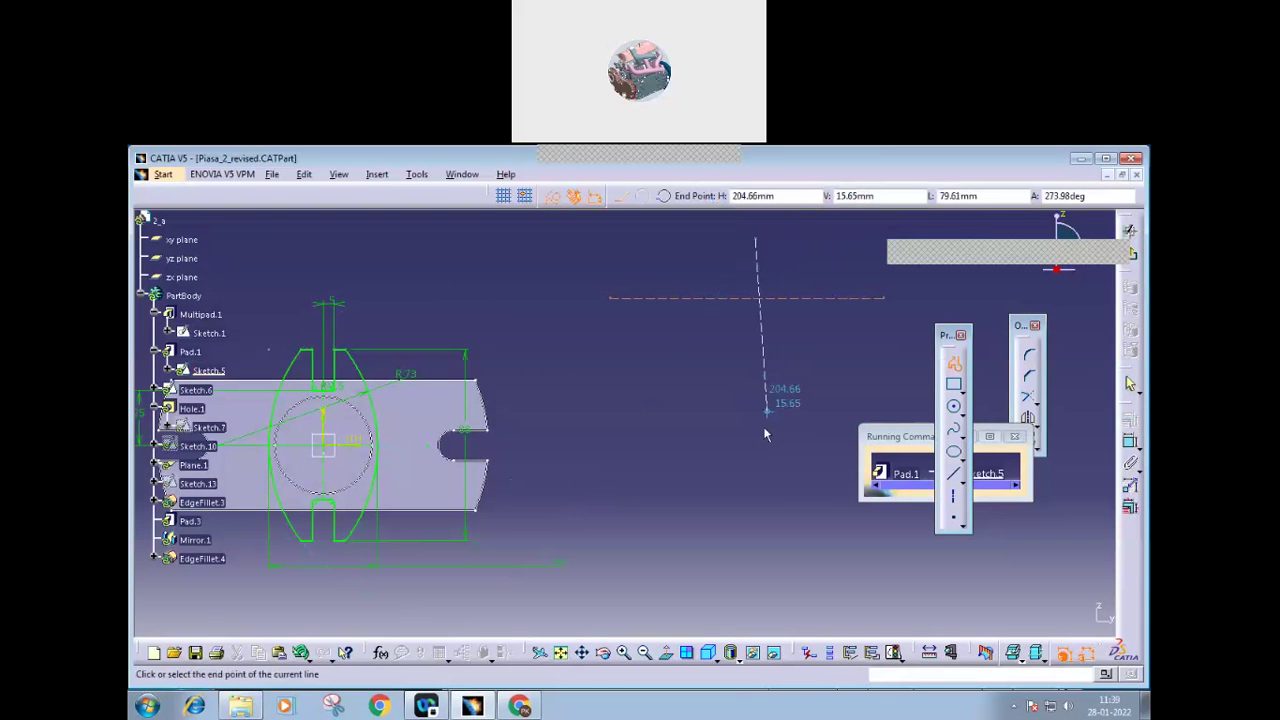
{"action": "left_click", "coordinate": [755, 444]}
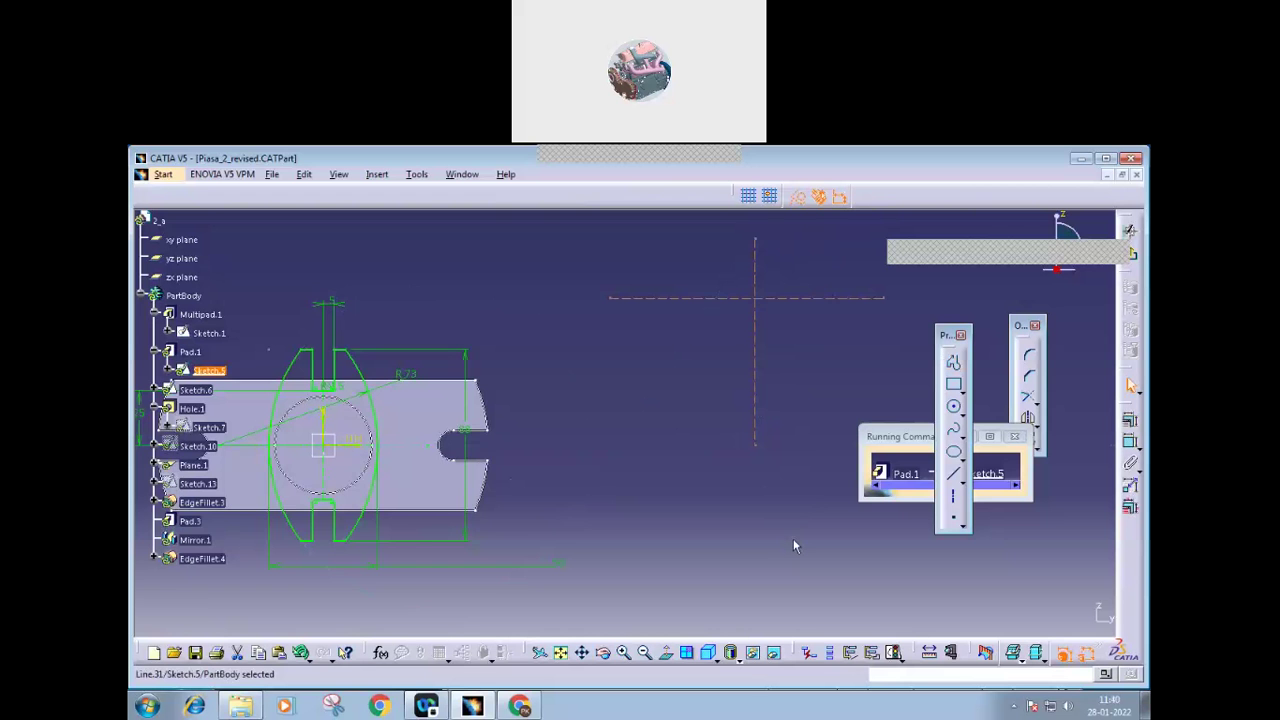
{"action": "middle_click_drag", "start_coordinate": [794, 540], "coordinate": [732, 577]}
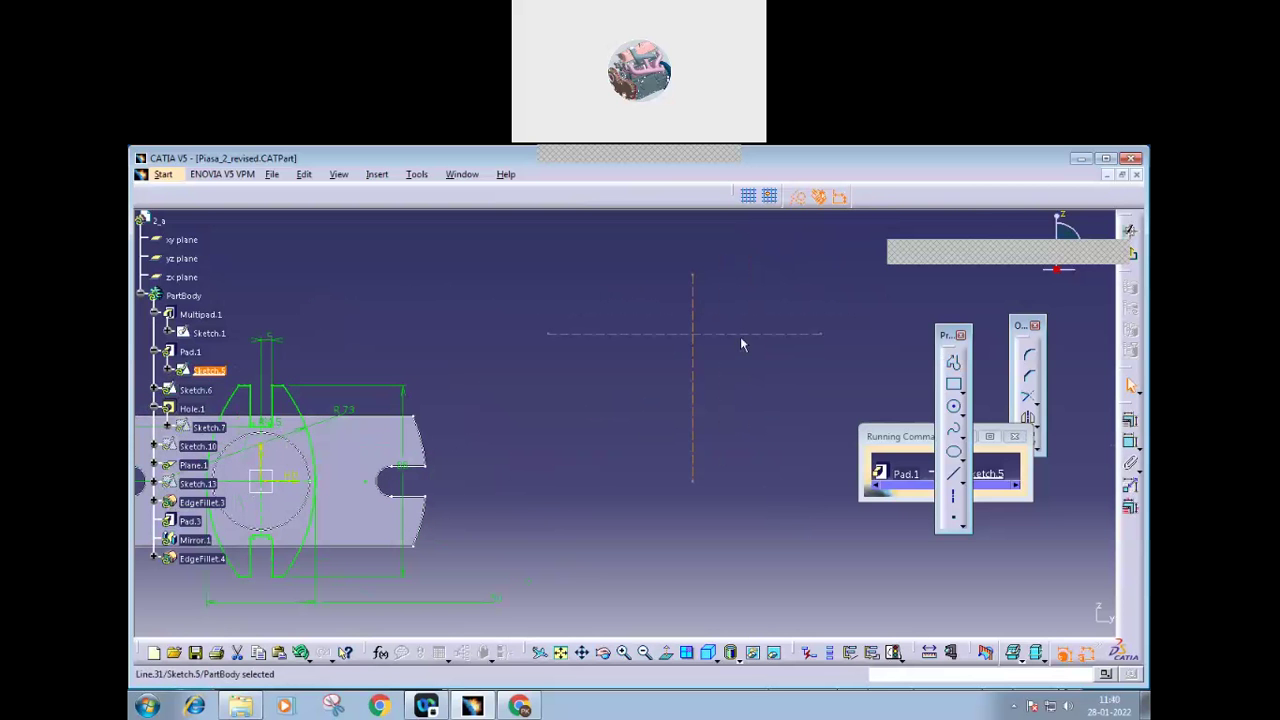
{"action": "left_click", "coordinate": [747, 400]}
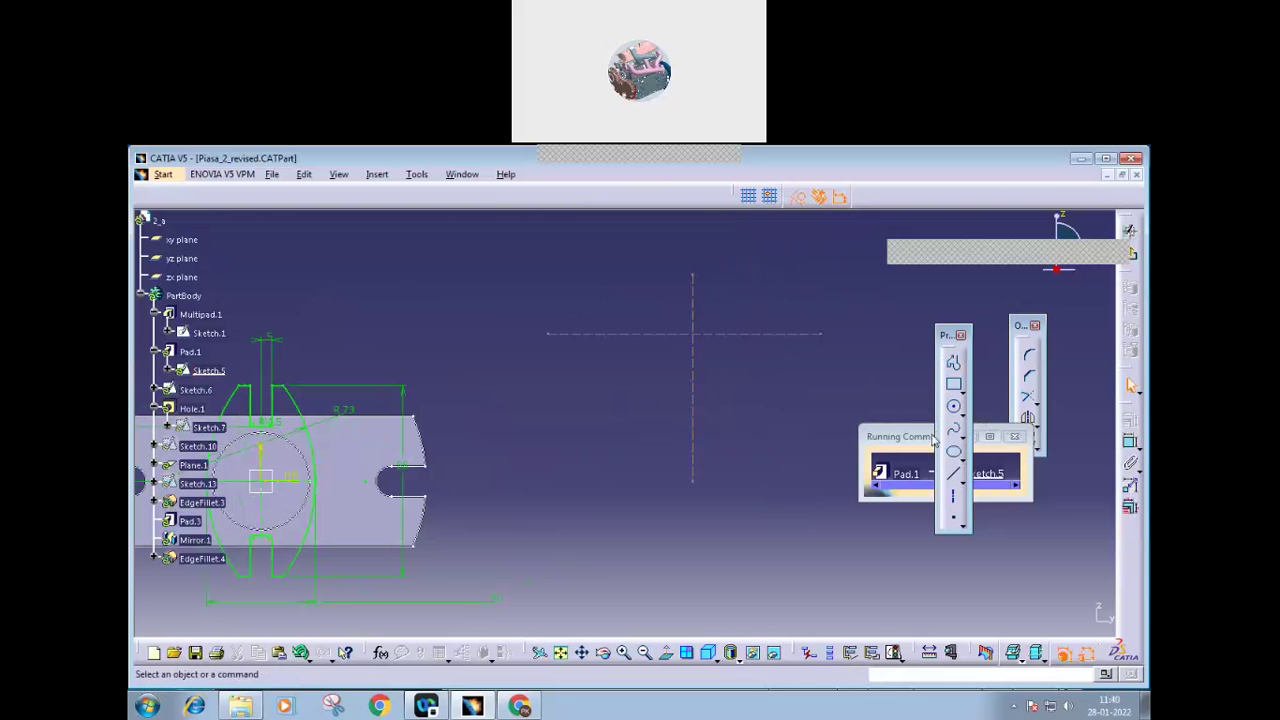
Step: Place a point on the horizontal line and recentre the sketch view
{"action": "left_click", "coordinate": [953, 518]}
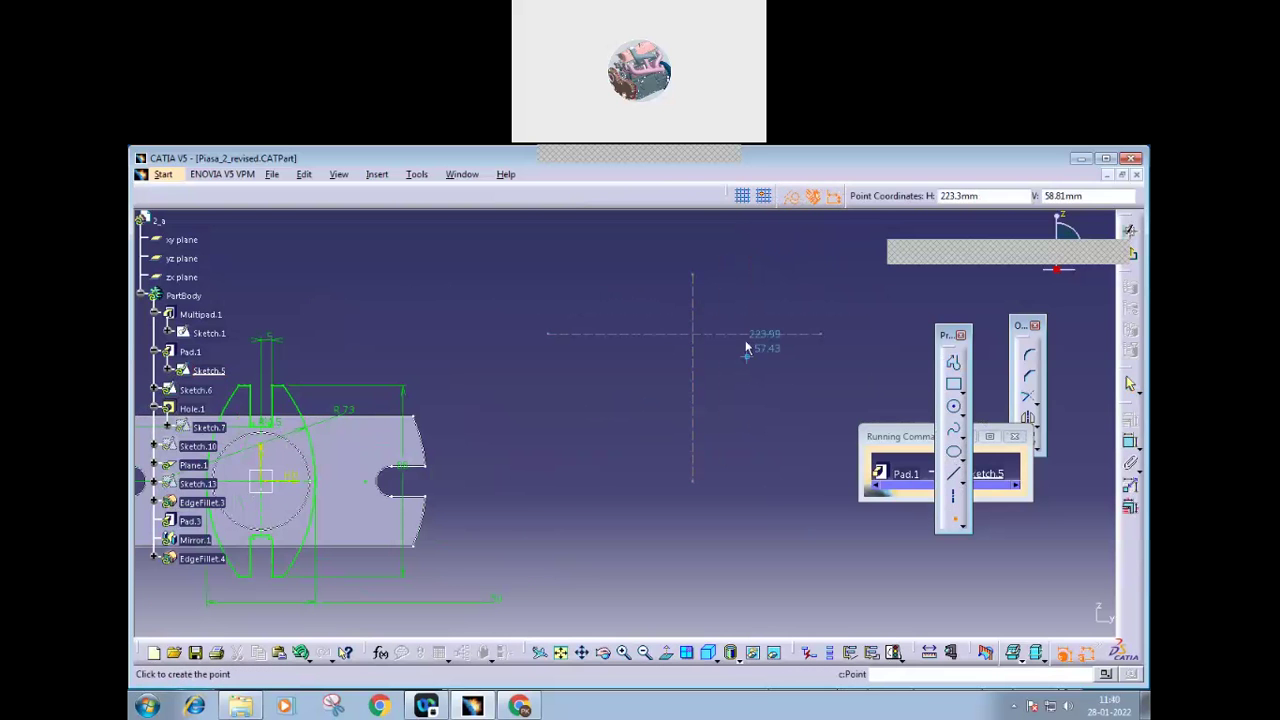
{"action": "left_click", "coordinate": [748, 336]}
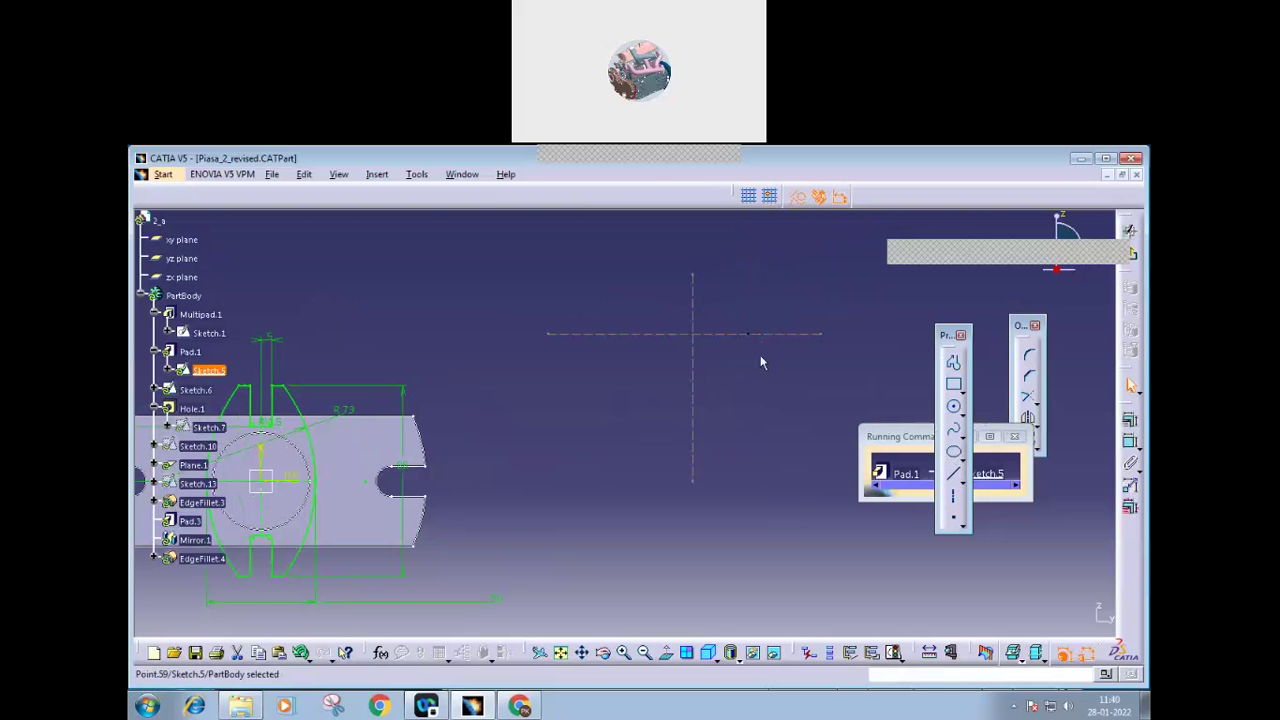
{"action": "left_click", "coordinate": [725, 228]}
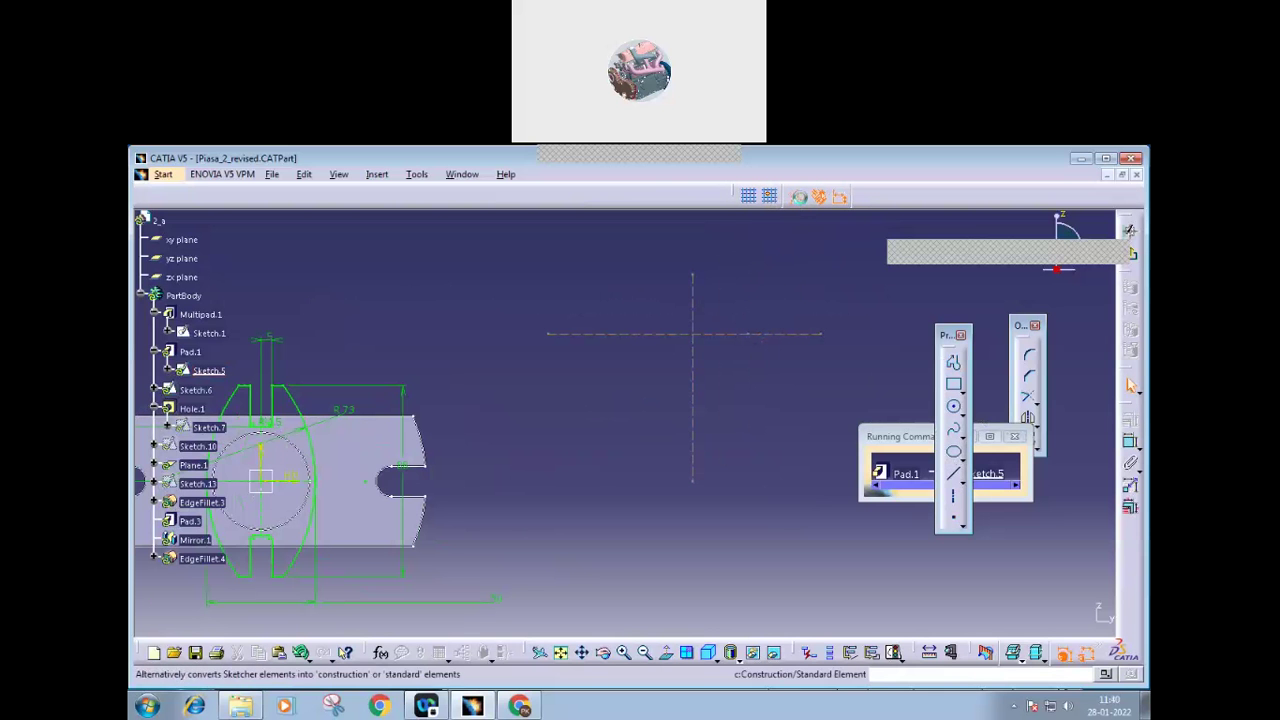
{"action": "left_click", "coordinate": [751, 340]}
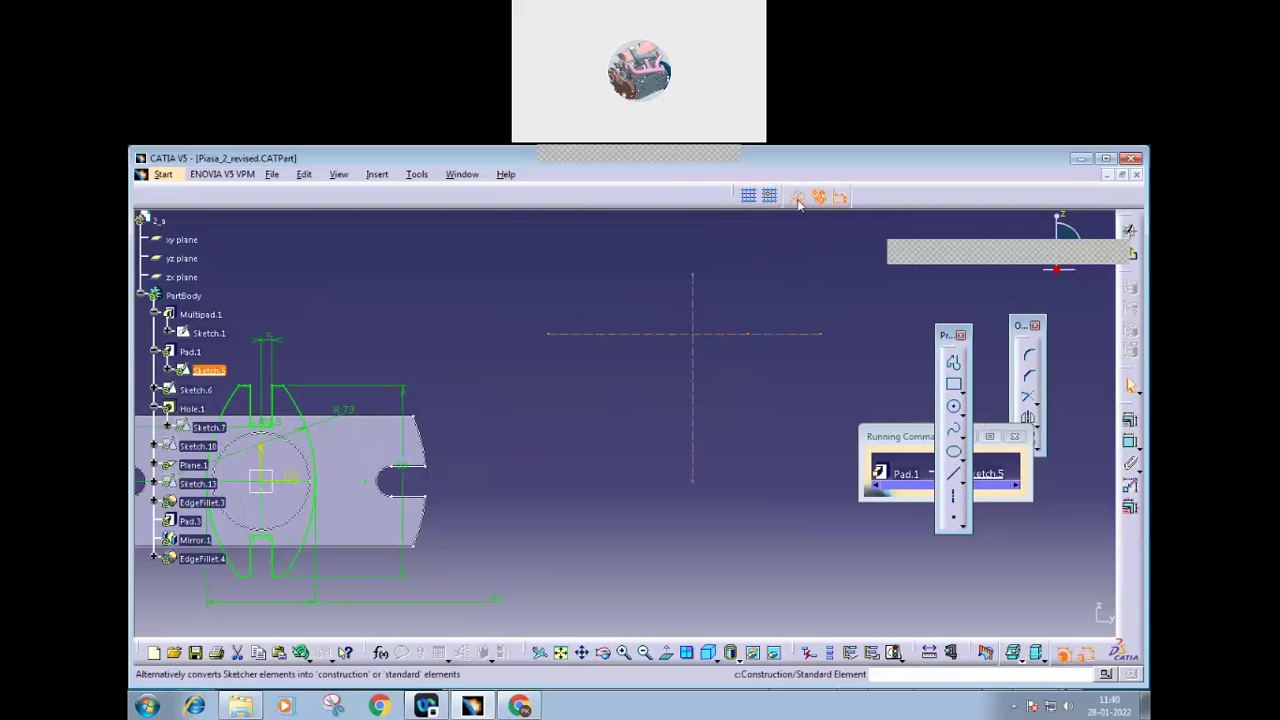
{"action": "left_click", "coordinate": [788, 412]}
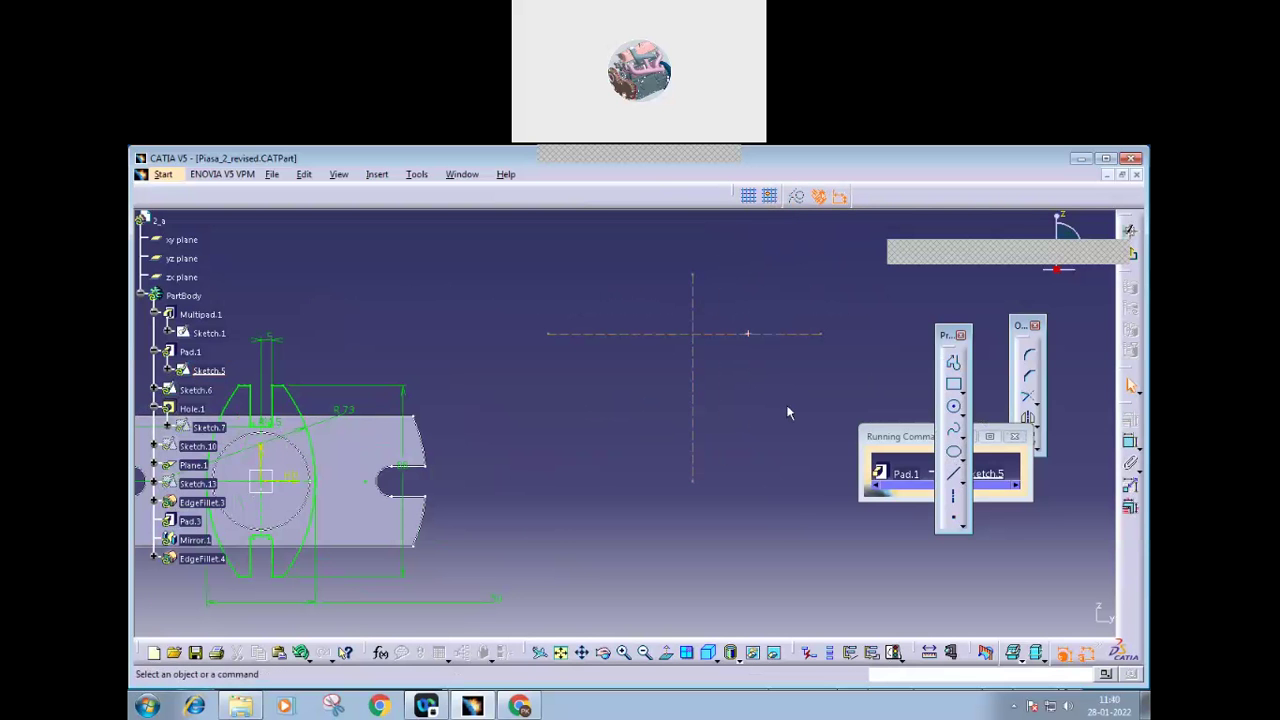
{"action": "middle_click_drag", "start_coordinate": [776, 420], "coordinate": [766, 465]}
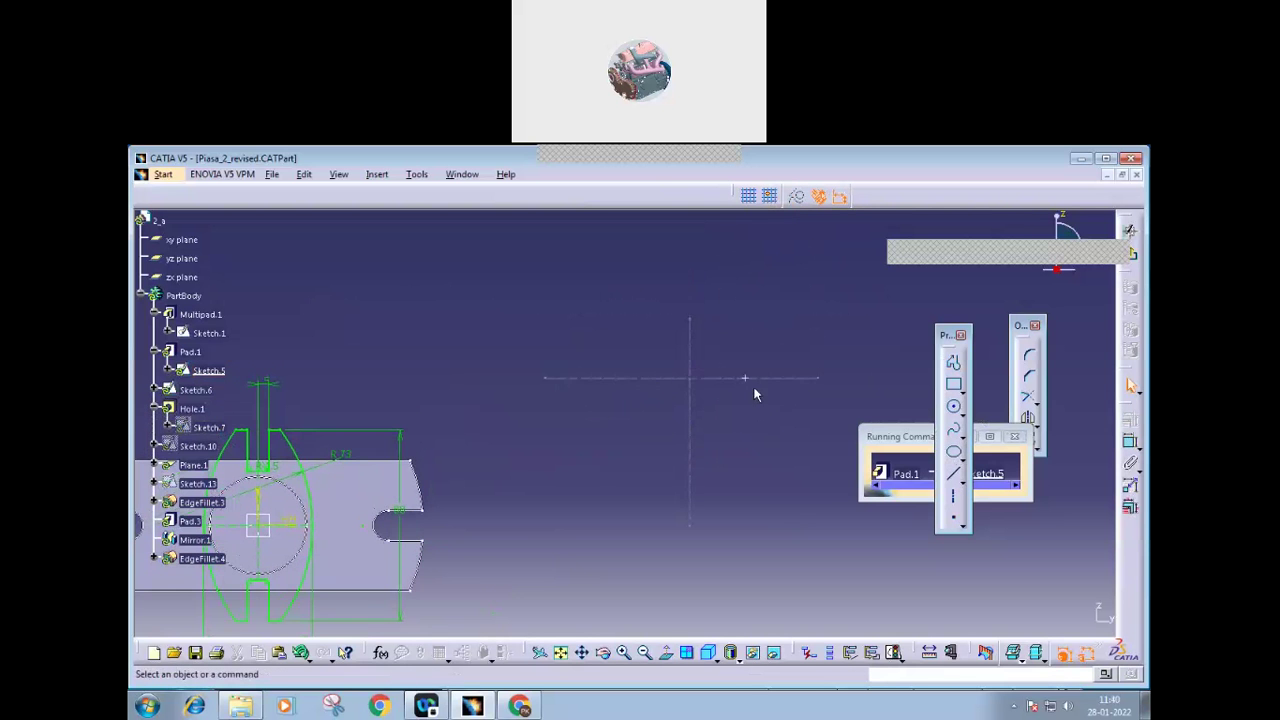
{"action": "middle_click_drag", "start_coordinate": [602, 409], "coordinate": [626, 413]}
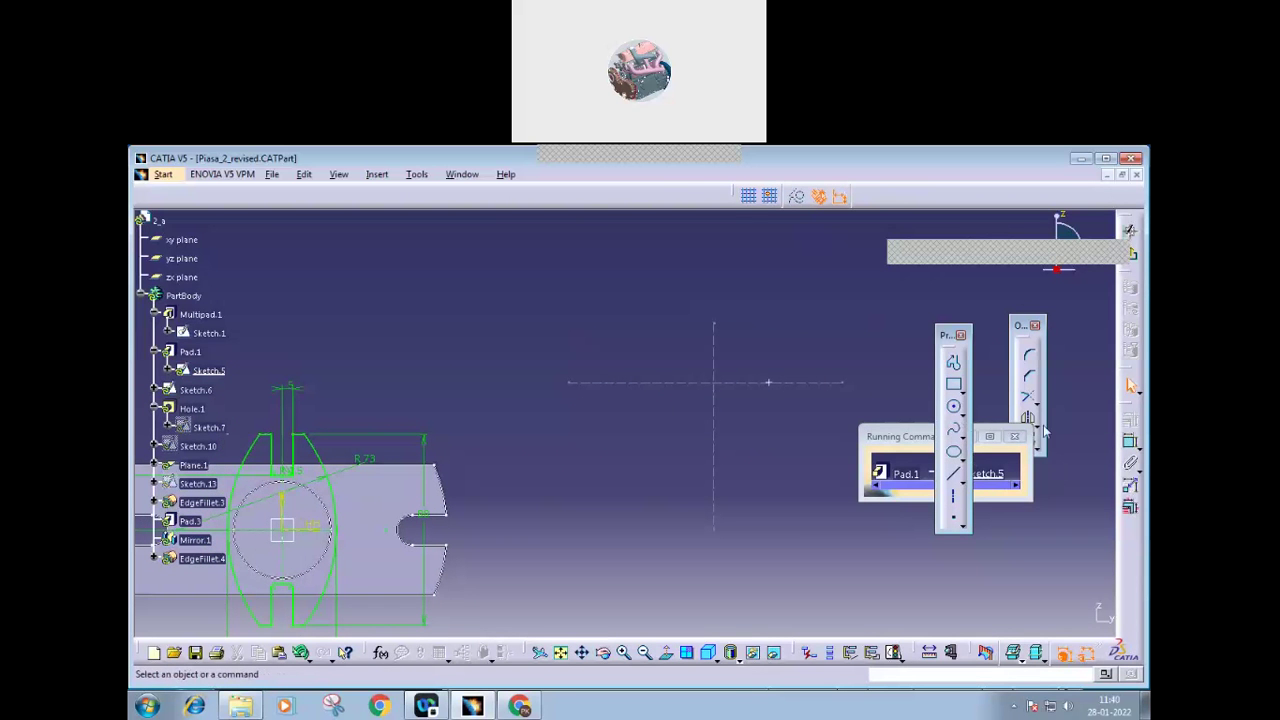
Step: Draw an arc centred on the horizontal axis, starting on the axis and ending above it
{"action": "left_click", "coordinate": [960, 411]}
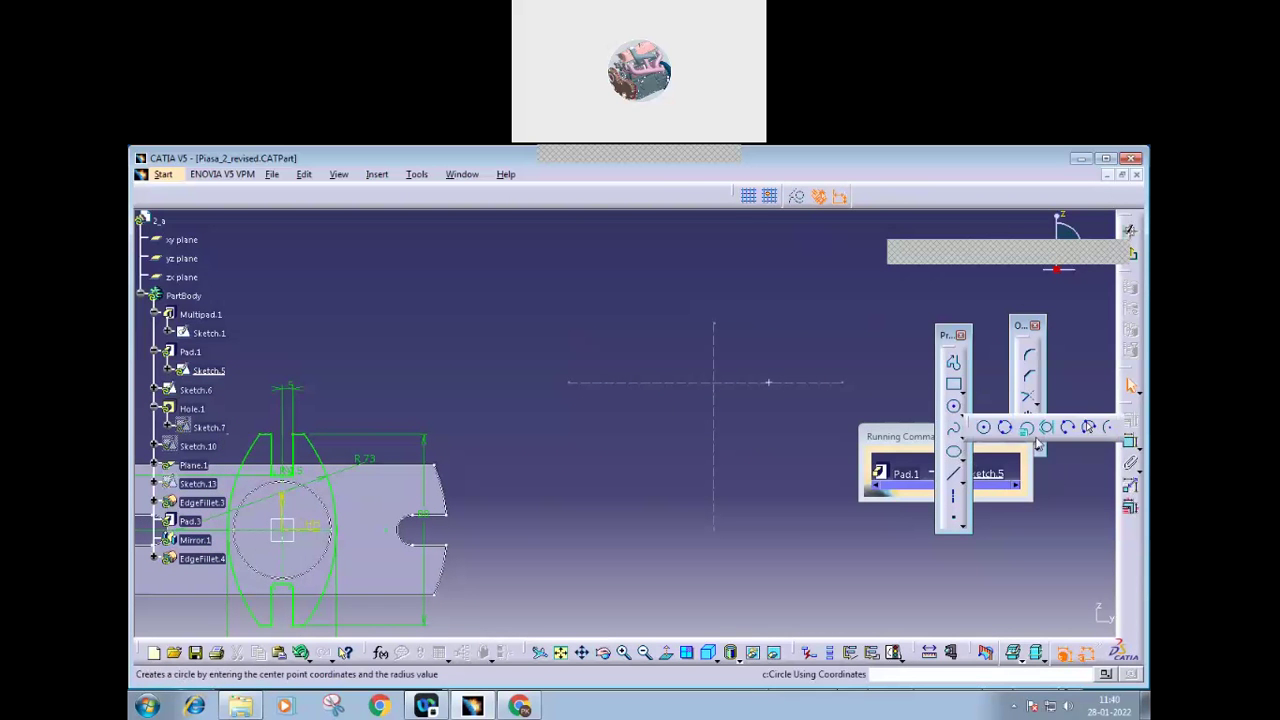
{"action": "left_click", "coordinate": [1103, 430]}
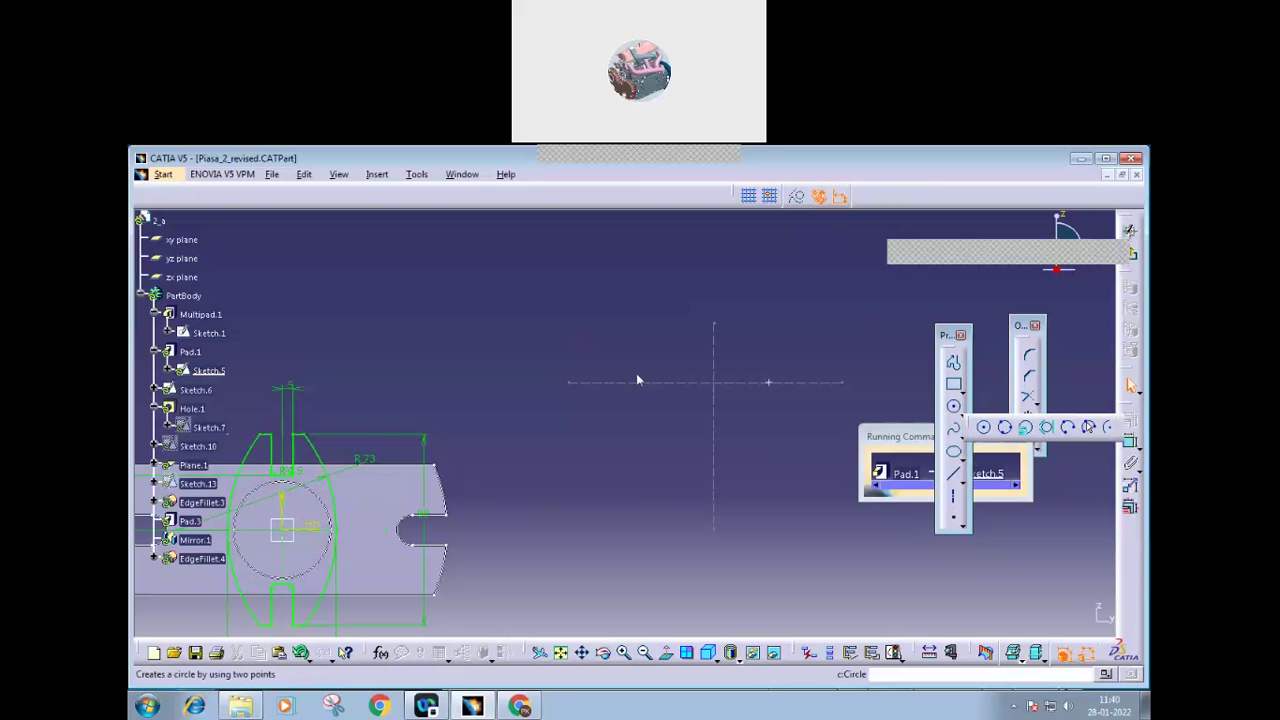
{"action": "left_click", "coordinate": [566, 381]}
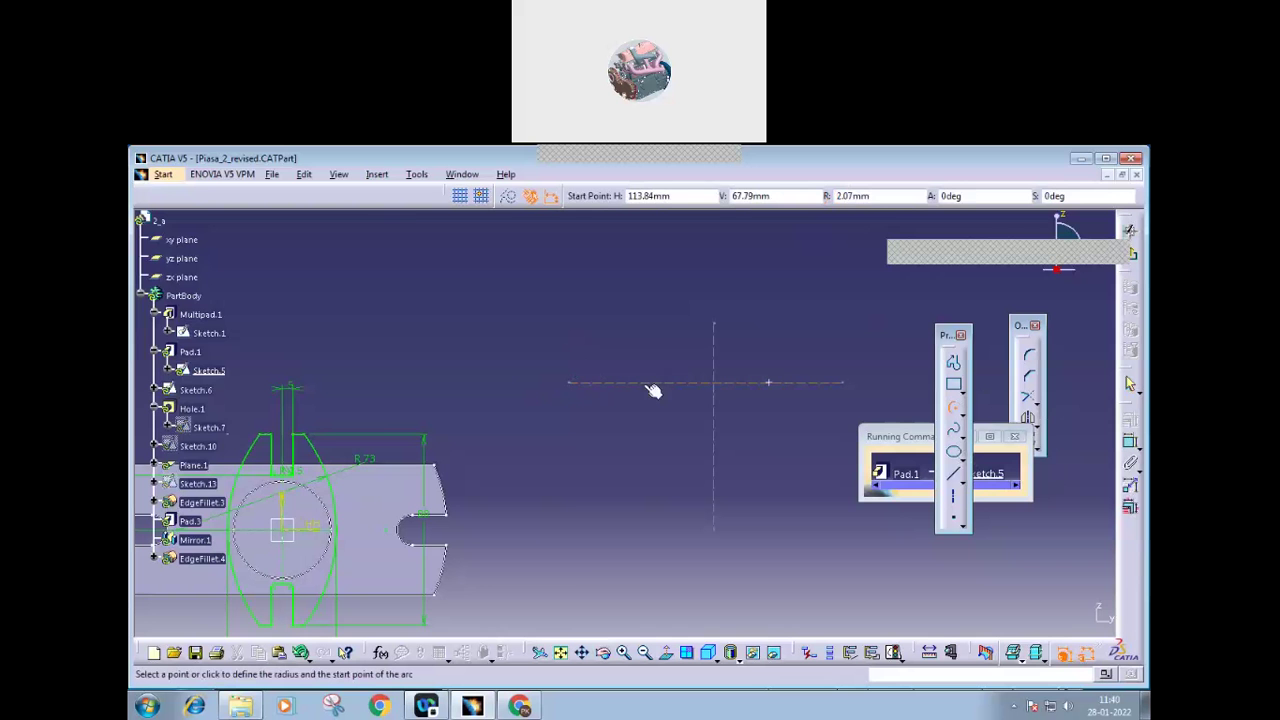
{"action": "left_click", "coordinate": [775, 385]}
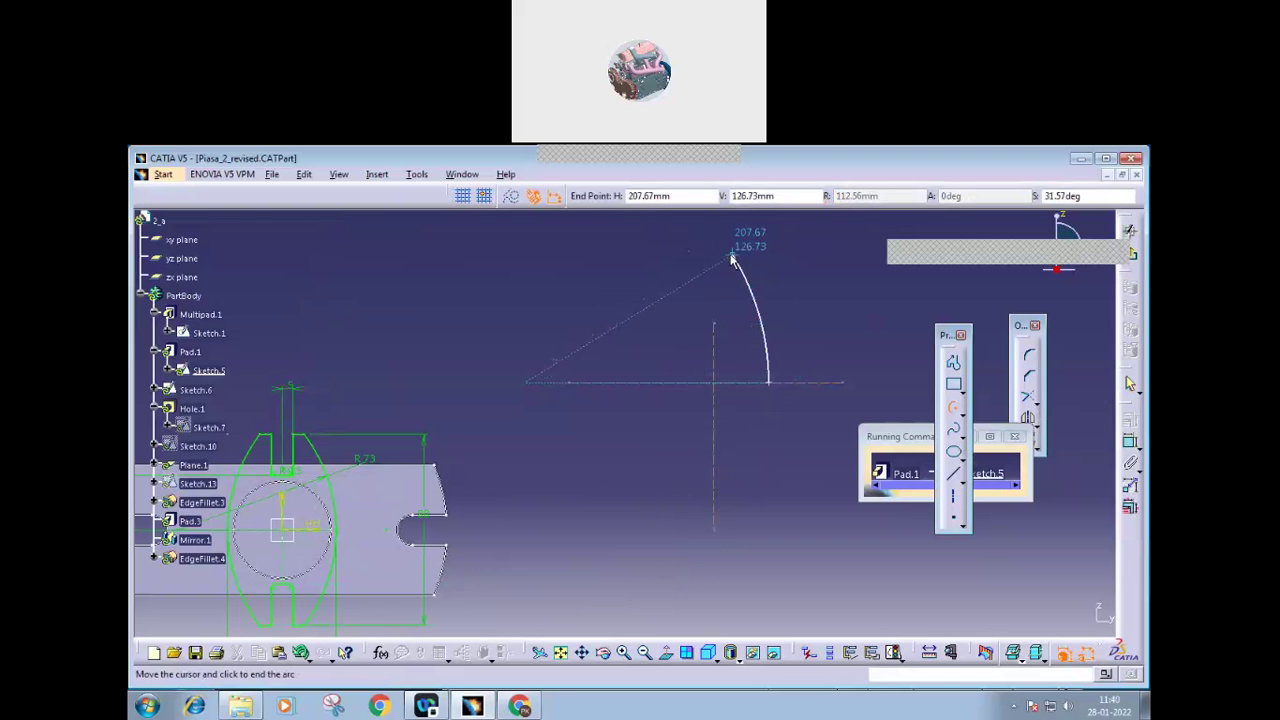
{"action": "left_click", "coordinate": [731, 259]}
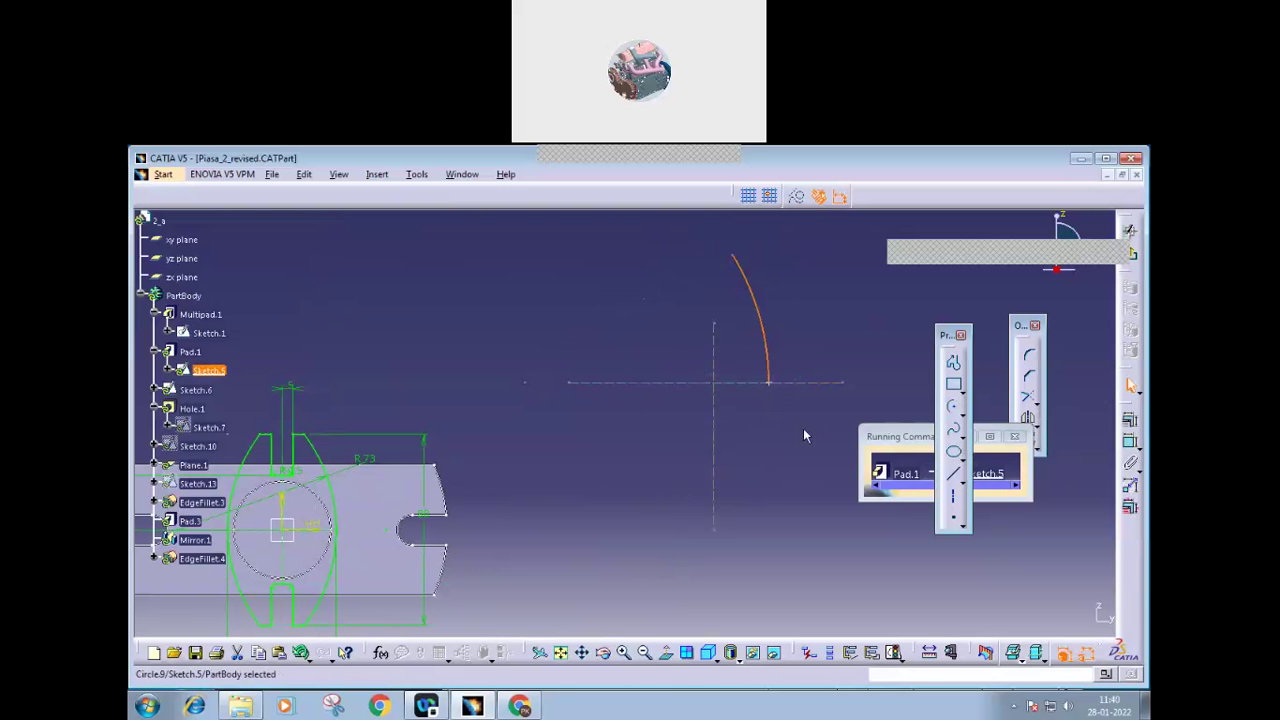
Step: Mirror the arc across the horizontal axis and check the result against the PDF drawing
{"action": "left_click", "coordinate": [769, 347]}
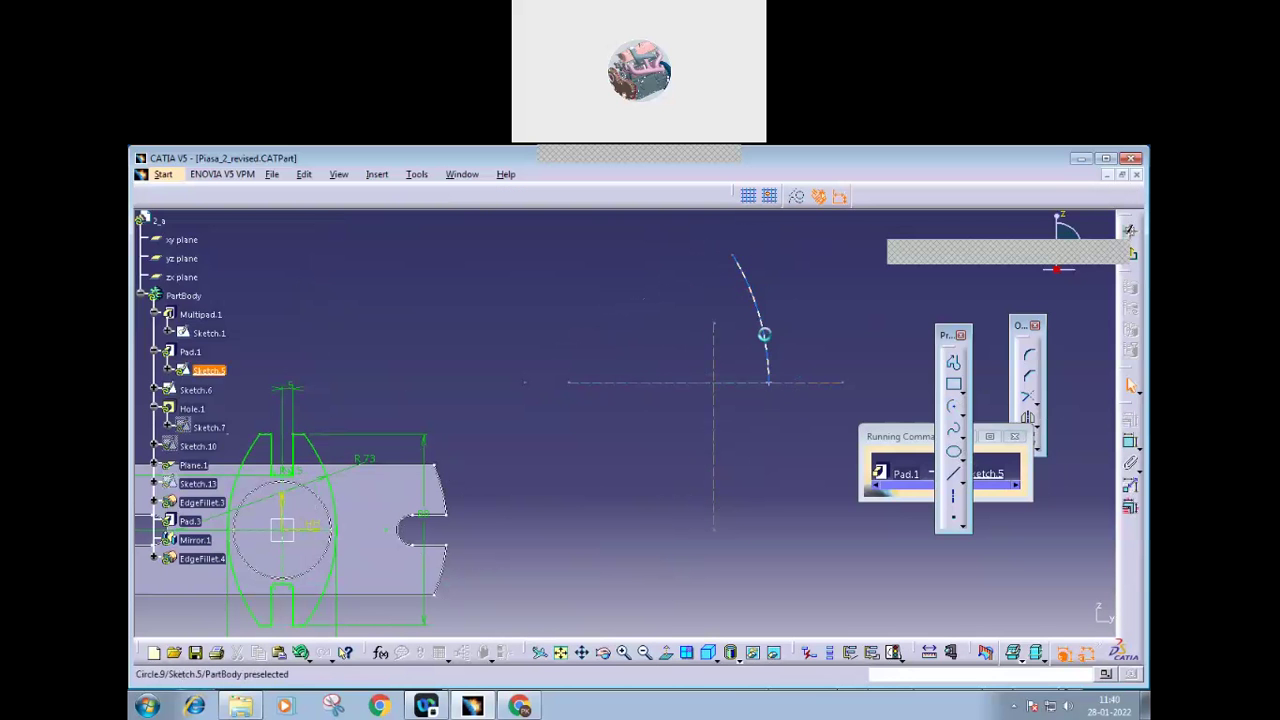
{"action": "left_click", "coordinate": [1031, 421]}
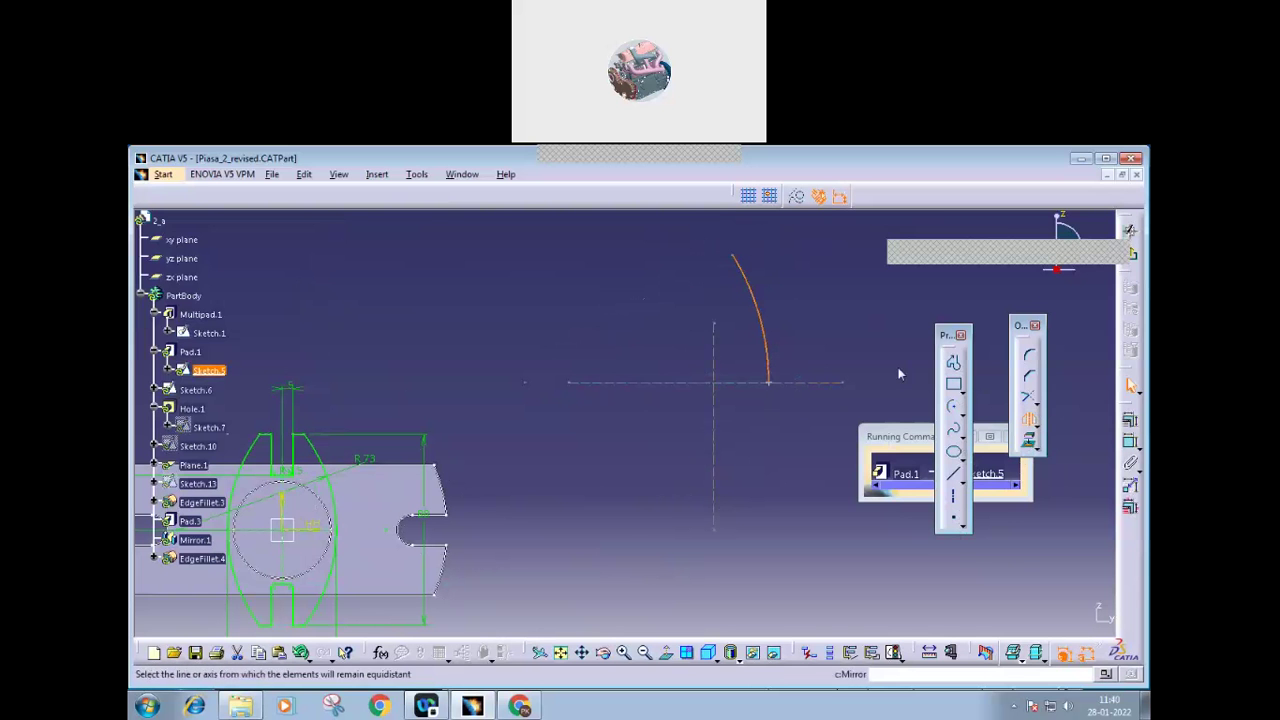
{"action": "left_click", "coordinate": [824, 391]}
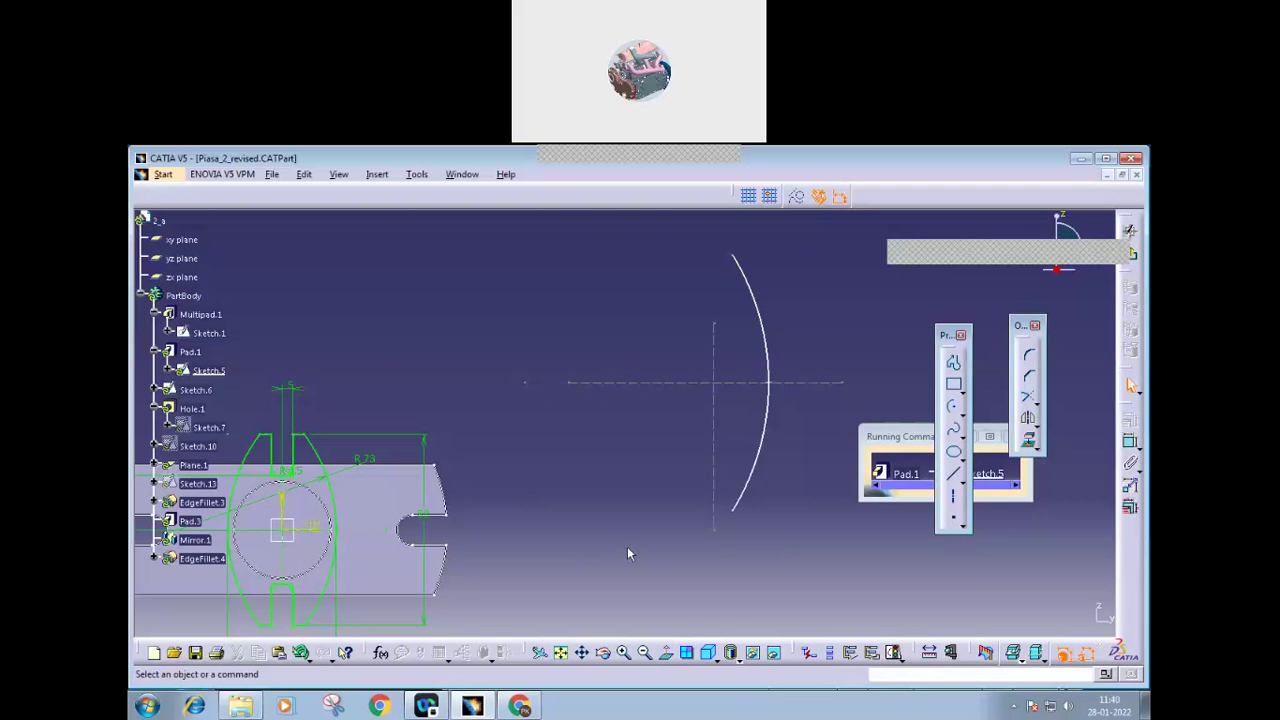
{"action": "left_click", "coordinate": [519, 706]}
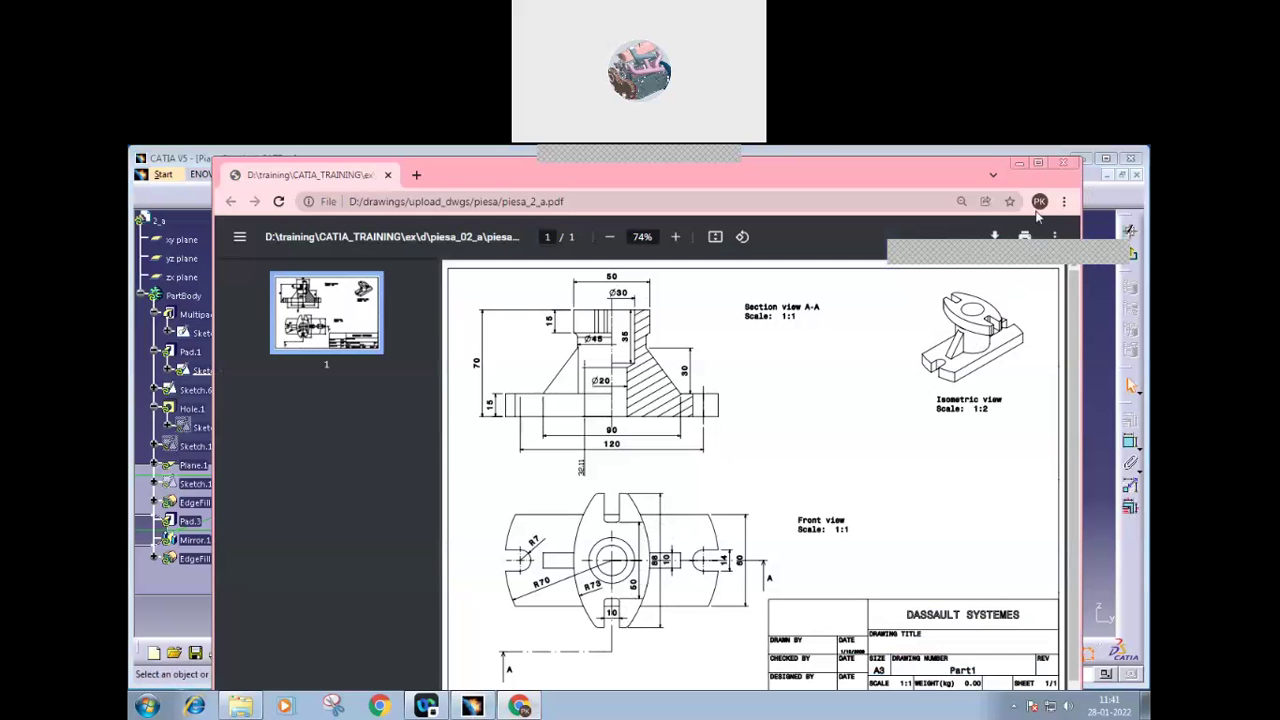
{"action": "left_click", "coordinate": [1020, 163]}
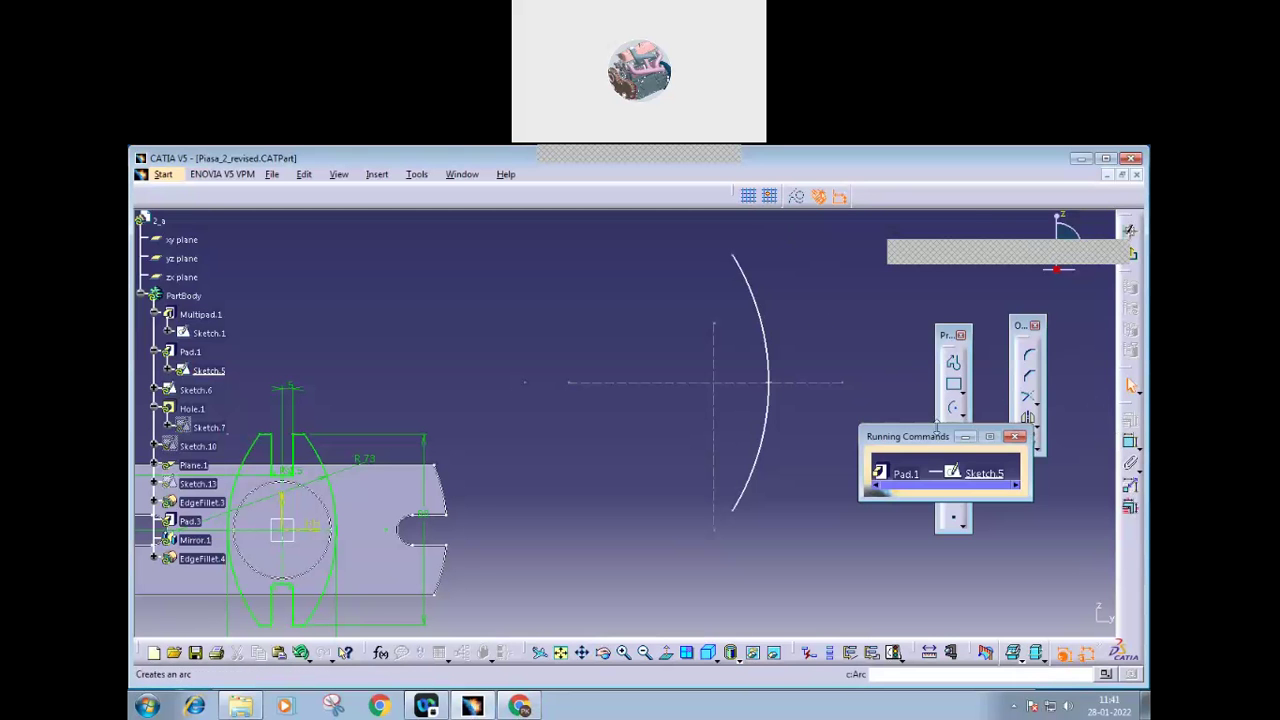
Step: Draw a horizontal line across the arc's lower part
{"action": "left_click_drag", "start_coordinate": [935, 437], "coordinate": [987, 573]}
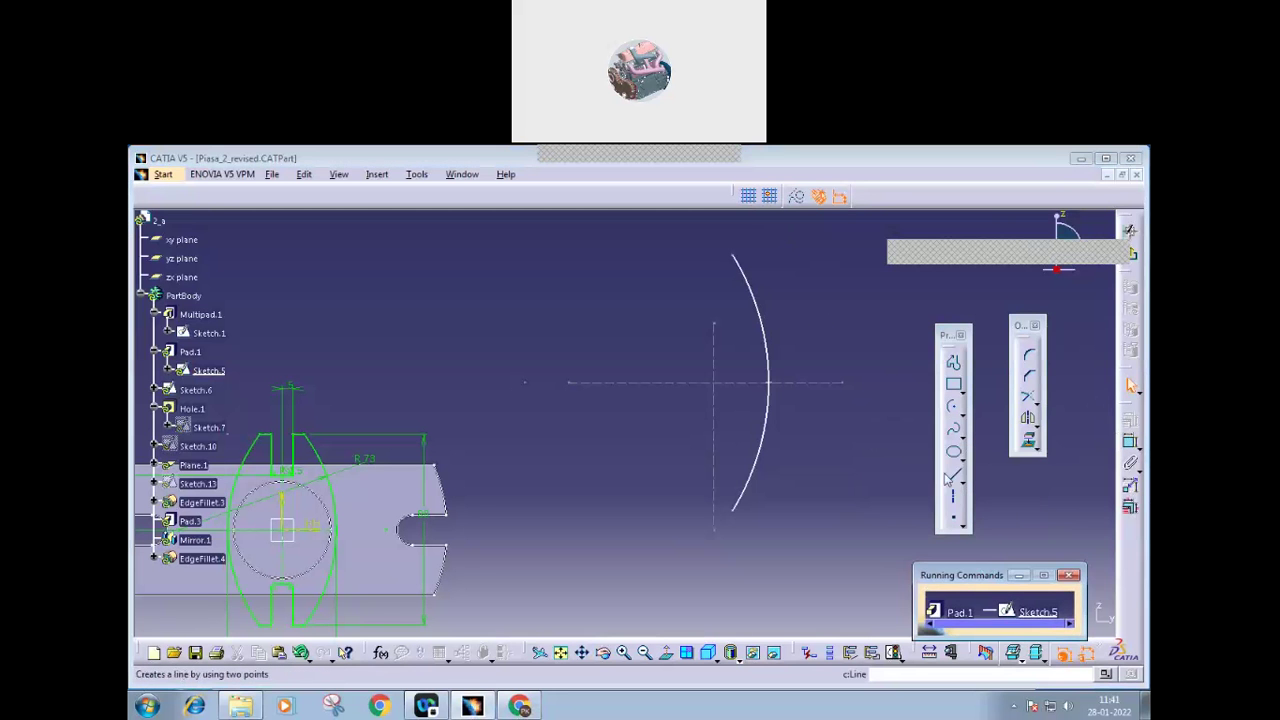
{"action": "left_click", "coordinate": [953, 474]}
{"action": "left_click", "coordinate": [623, 481]}
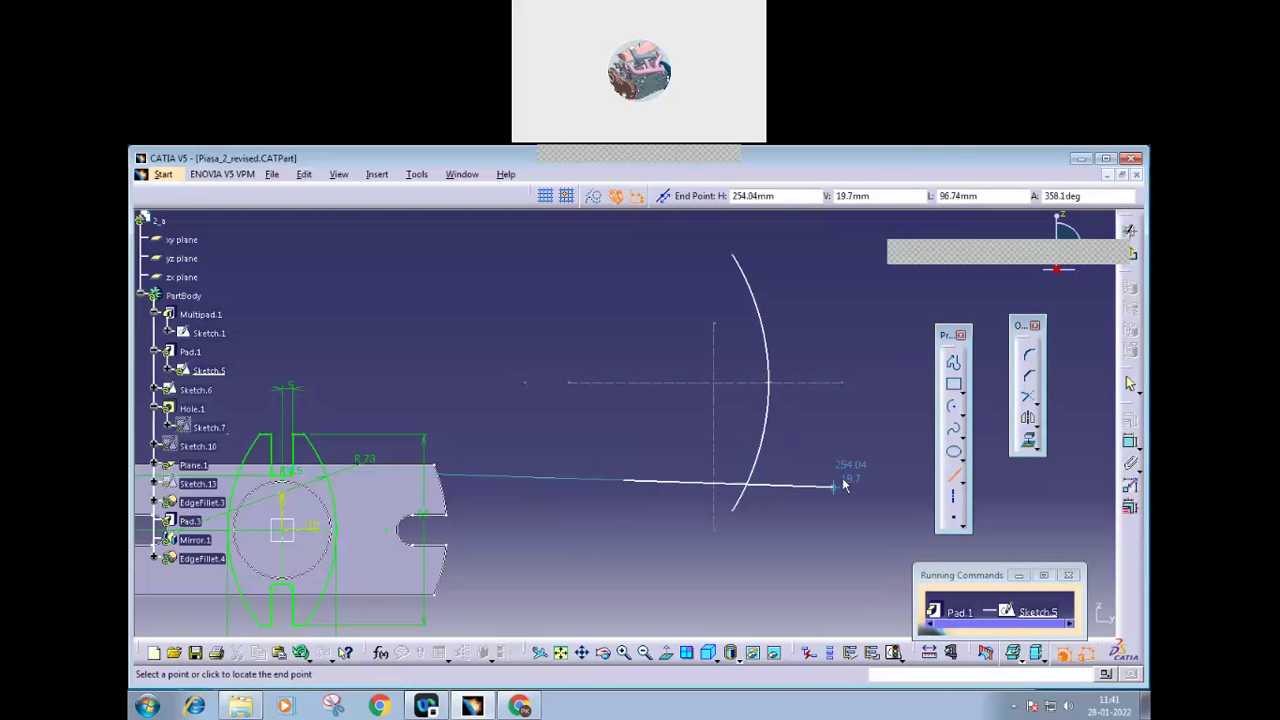
{"action": "left_click", "coordinate": [855, 483]}
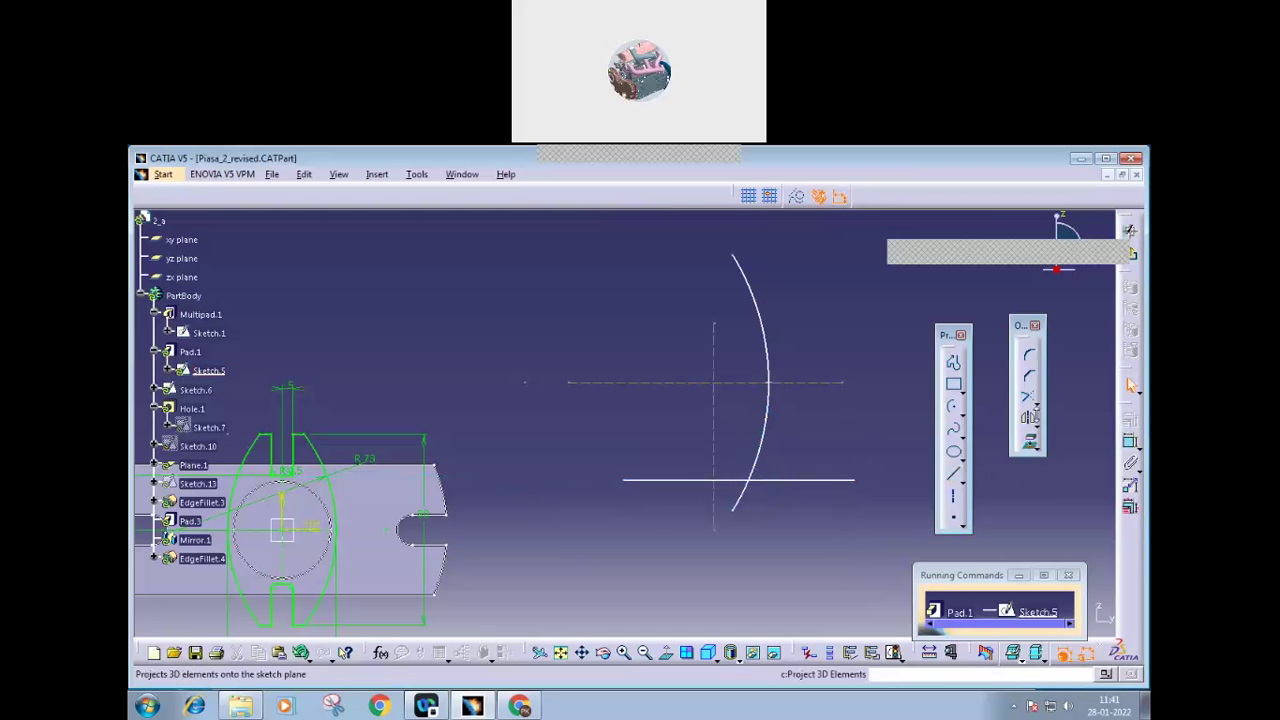
Step: Quick Trim away the arc below the line and the line's ends beyond the arc and axis
{"action": "left_click", "coordinate": [1037, 405]}
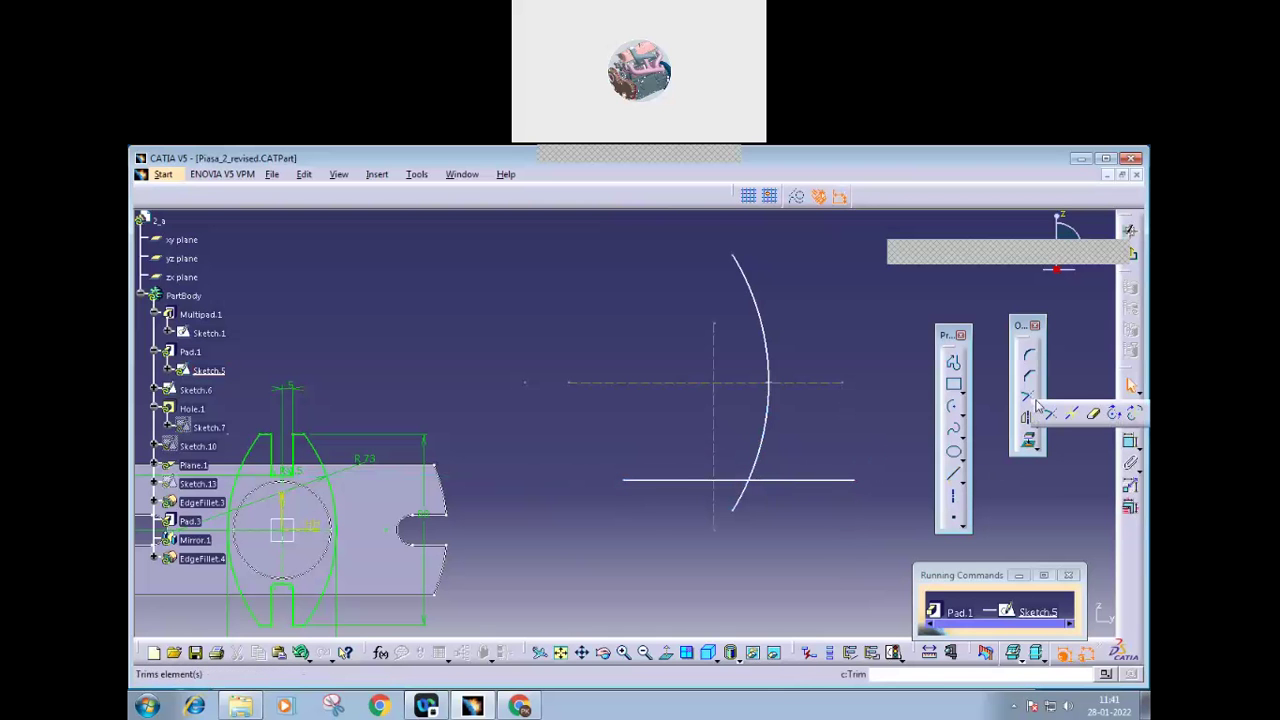
{"action": "left_click", "coordinate": [1093, 414]}
{"action": "left_click", "coordinate": [746, 500]}
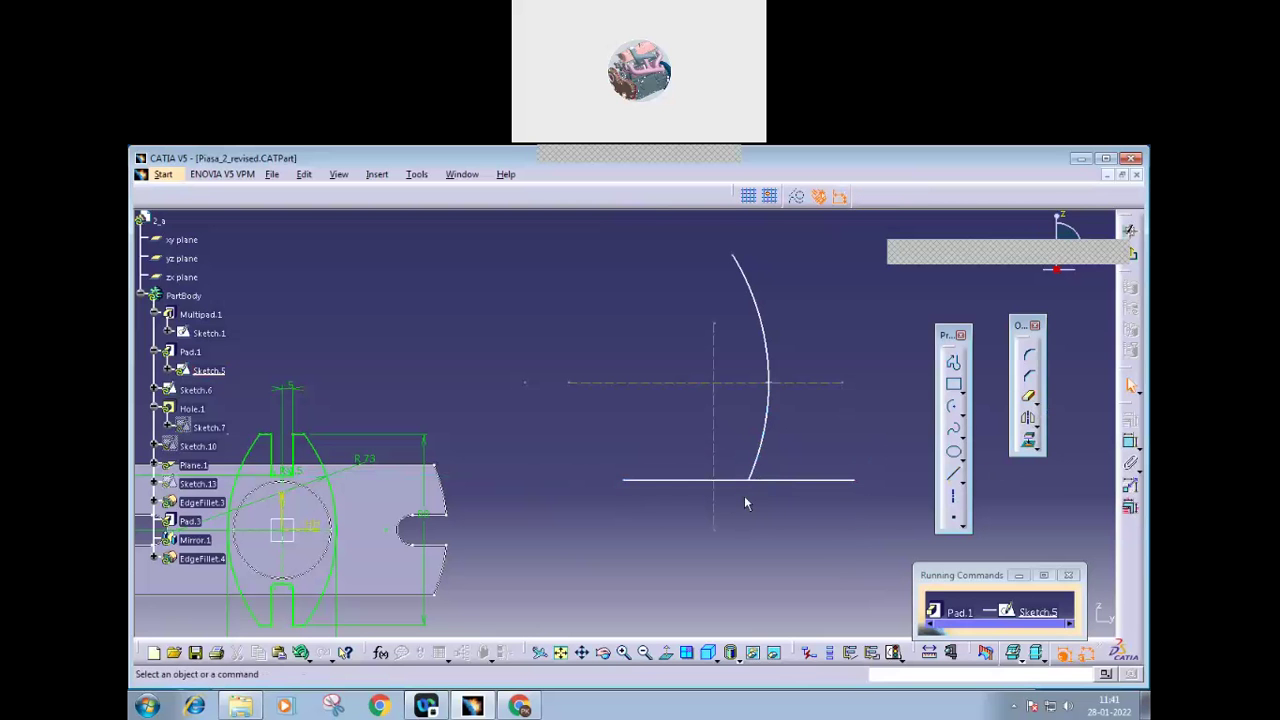
{"action": "left_click", "coordinate": [953, 406]}
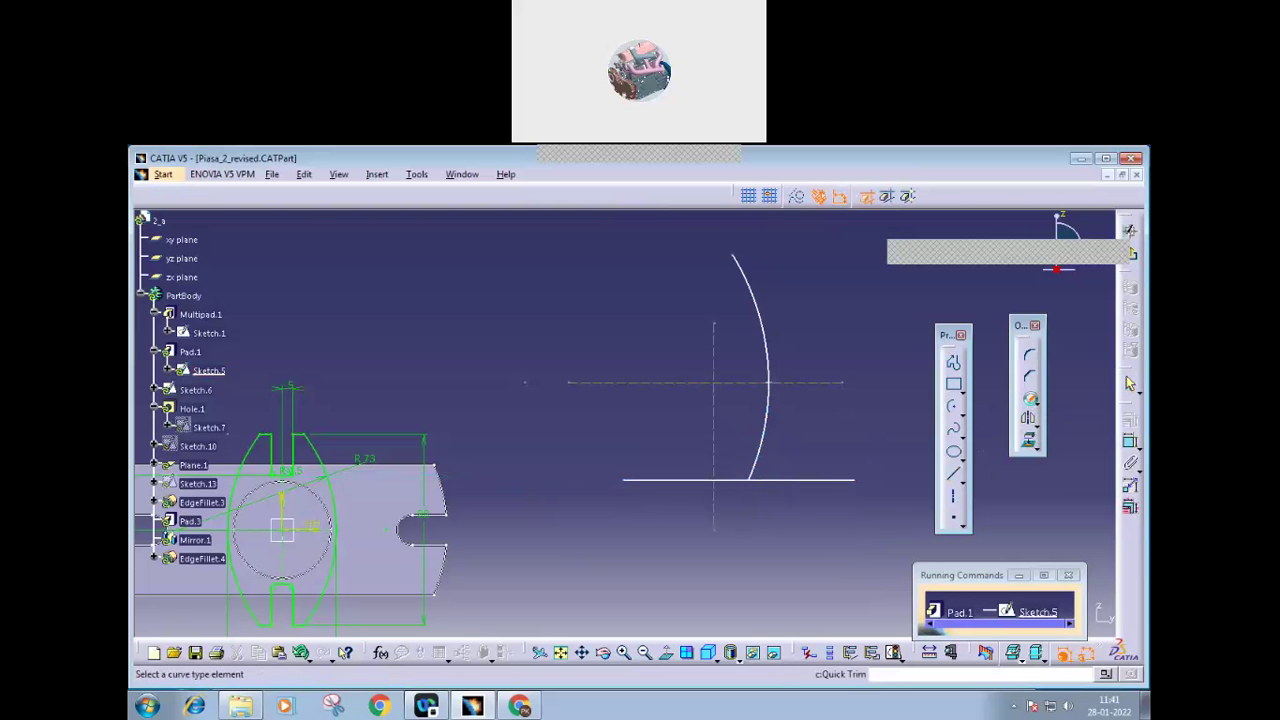
{"action": "left_click", "coordinate": [808, 480]}
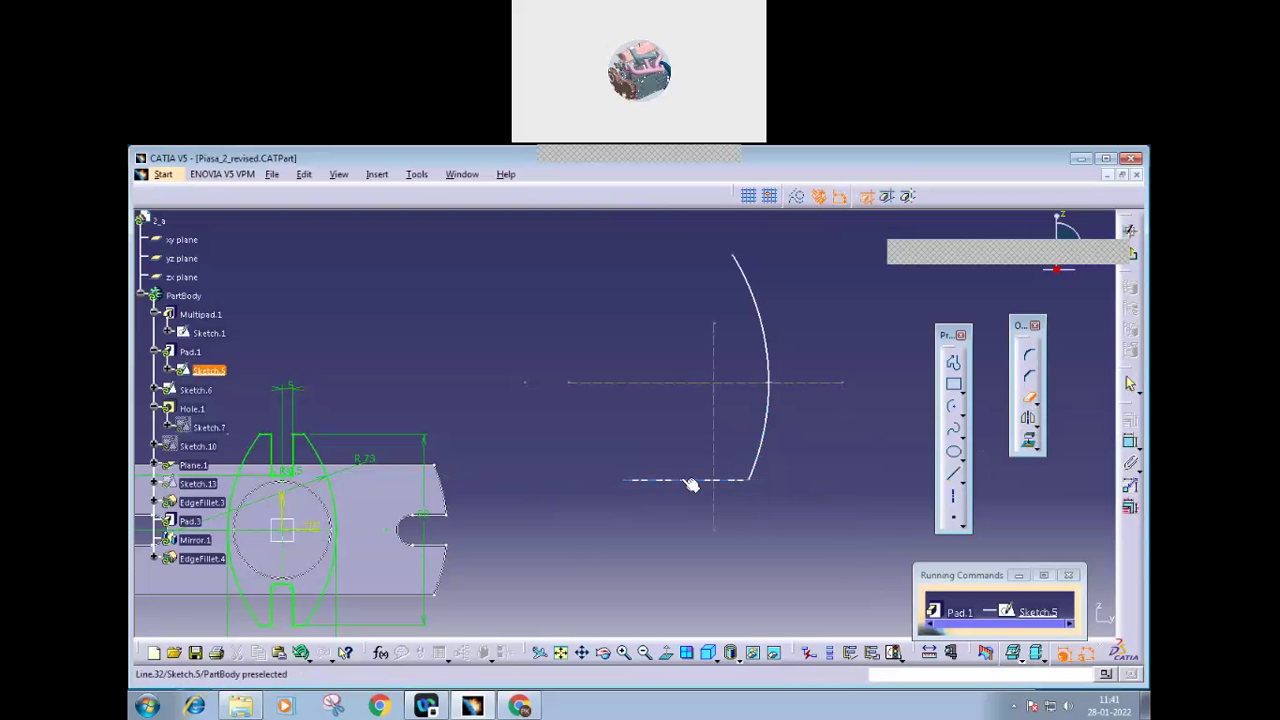
{"action": "left_click", "coordinate": [690, 481]}
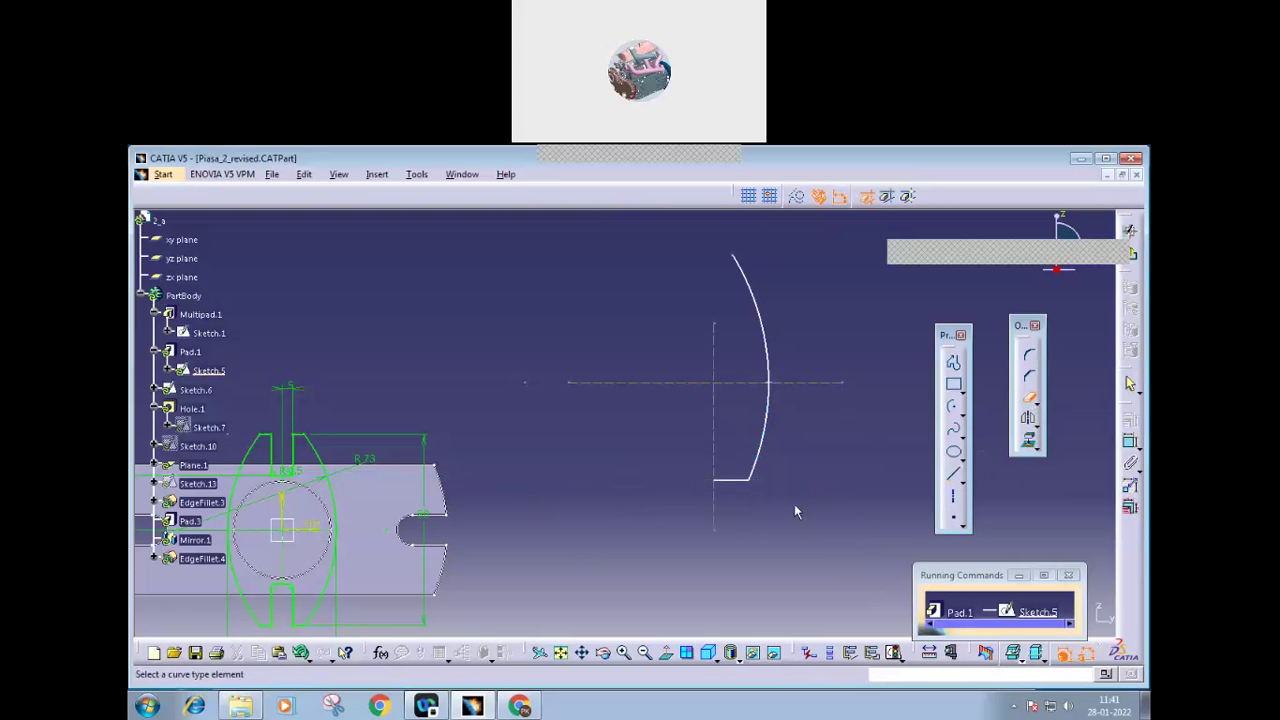
Step: Mirror the lower arc about the bottom line, then undo that wrong mirror with Edit > Undo
{"action": "left_click", "coordinate": [1030, 420]}
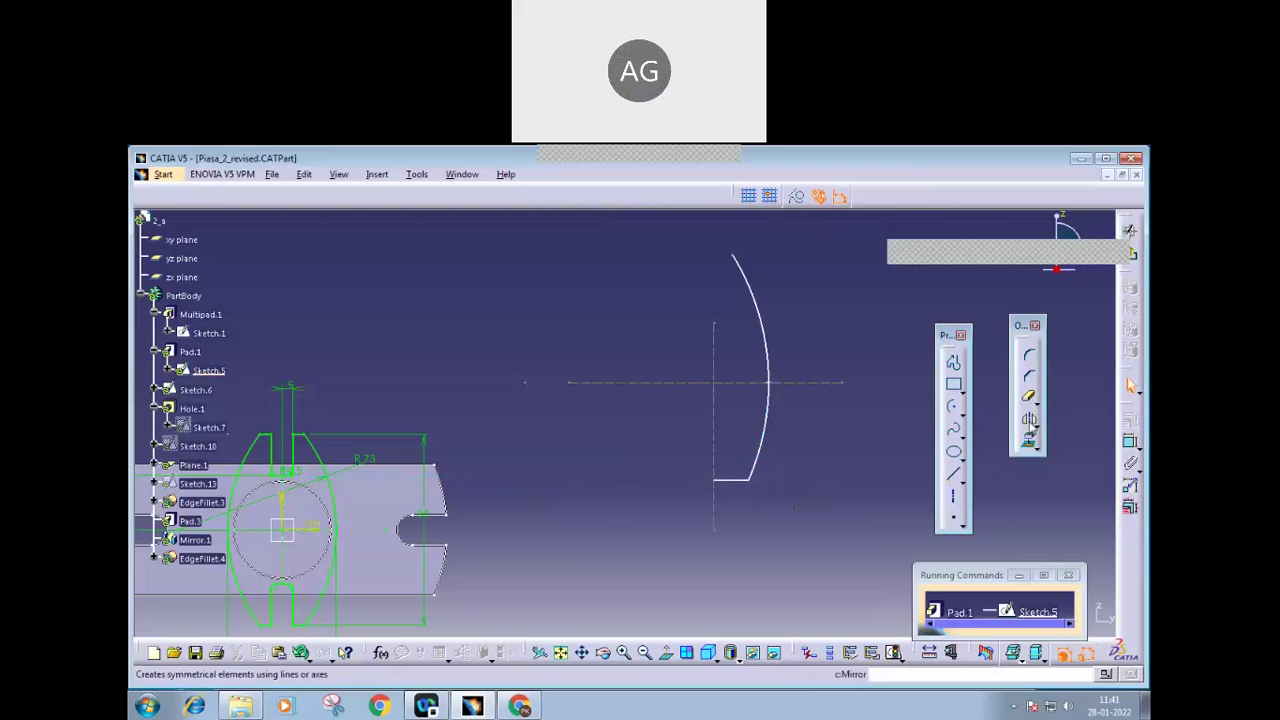
{"action": "left_click", "coordinate": [763, 437]}
{"action": "left_click", "coordinate": [738, 480]}
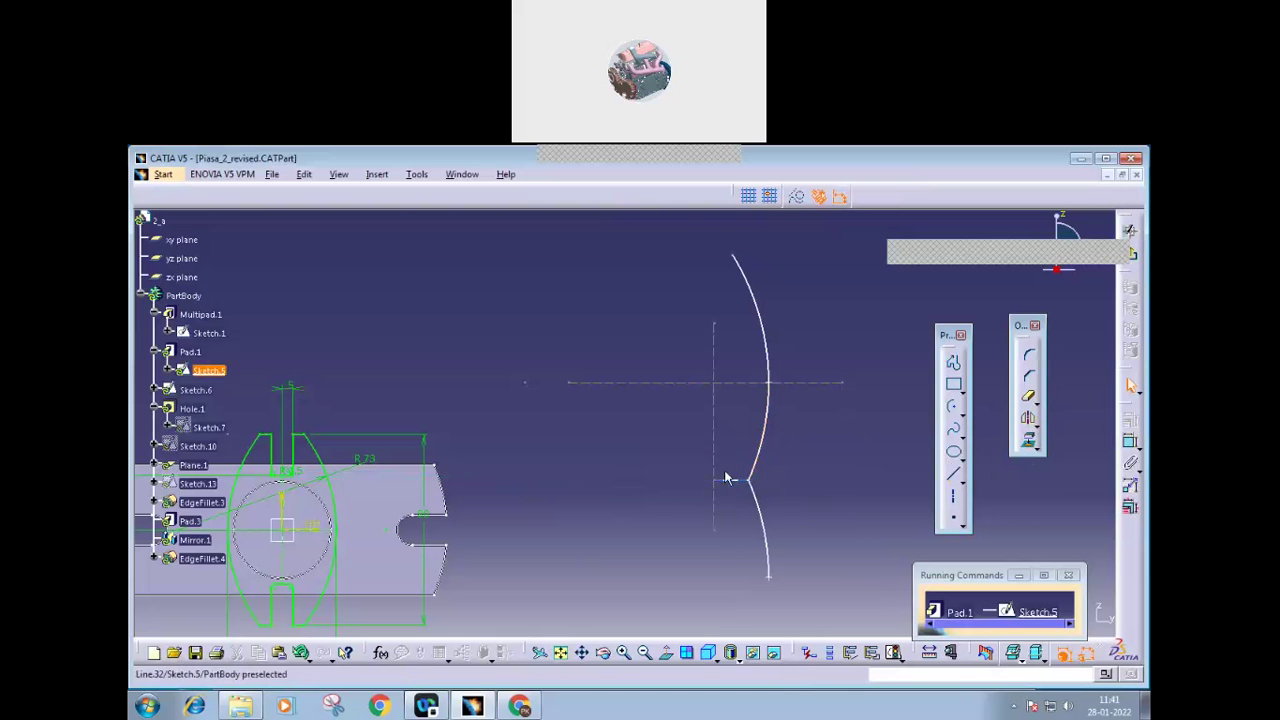
{"action": "left_click", "coordinate": [306, 178]}
{"action": "left_click", "coordinate": [316, 193]}
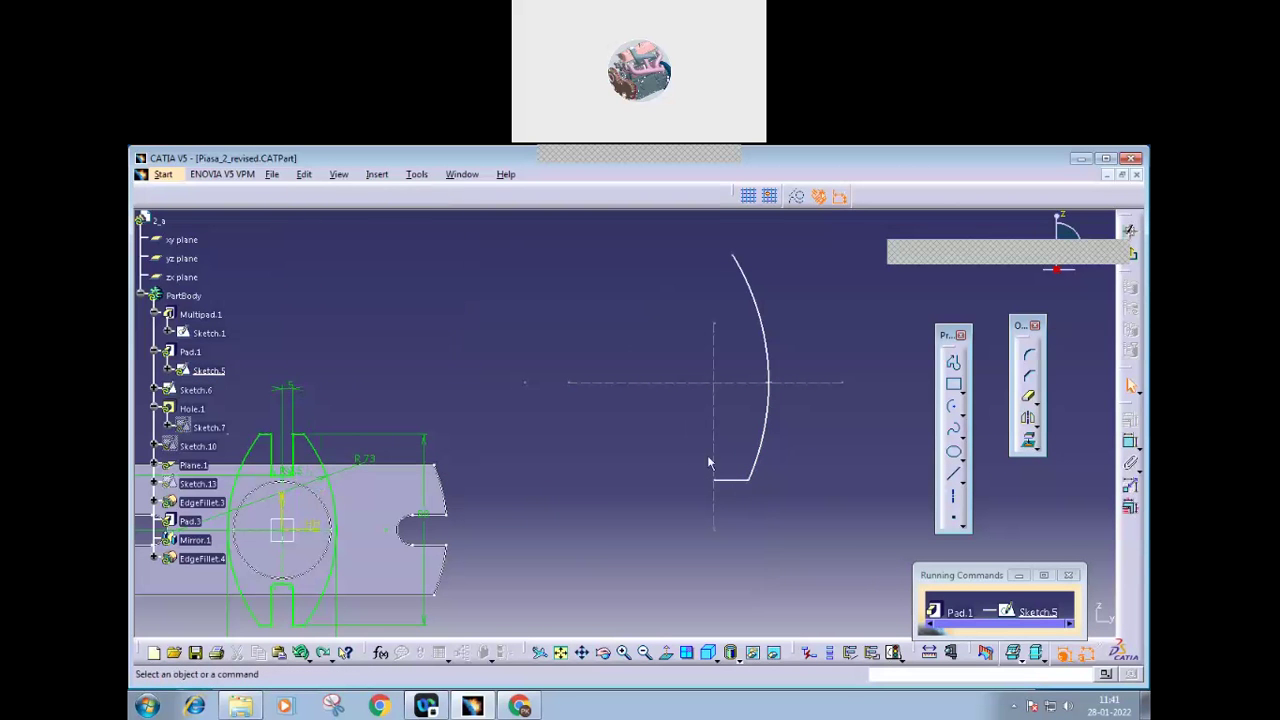
Step: Select the bottom line and both arcs and mirror them across the vertical axis
{"action": "left_click", "coordinate": [732, 481]}
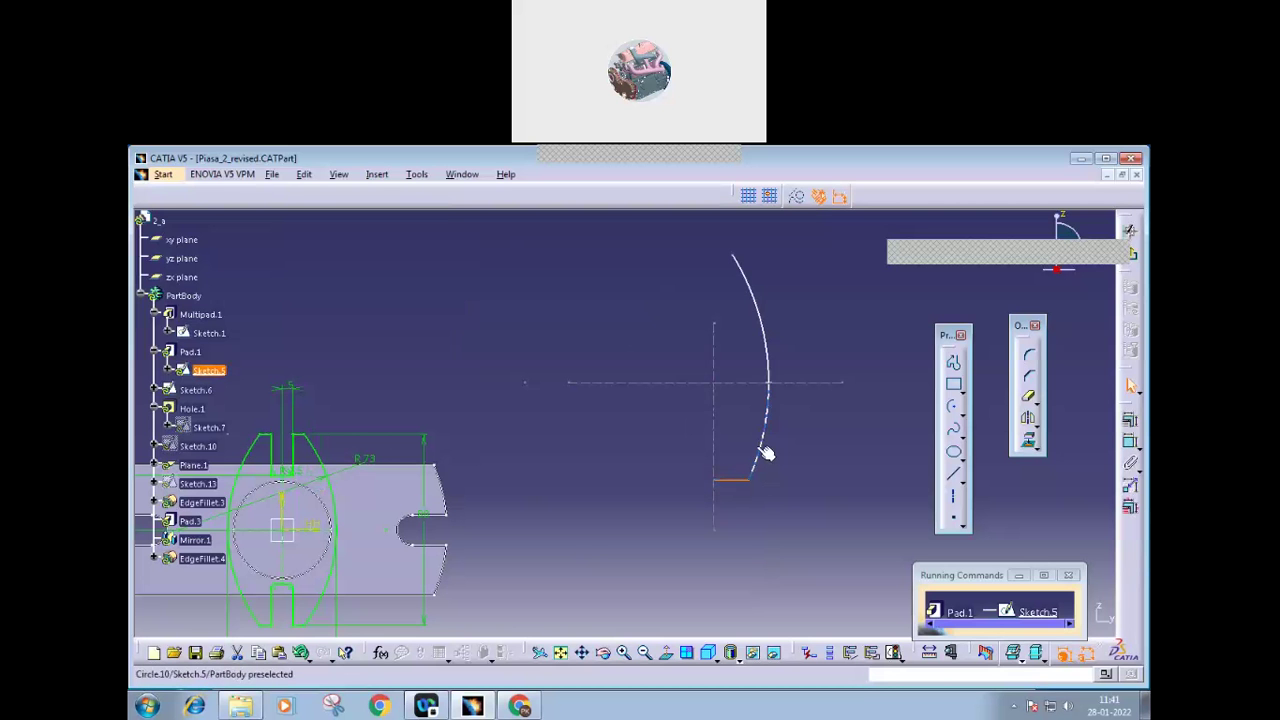
{"action": "left_click", "coordinate": [763, 448], "text": "ctrl"}
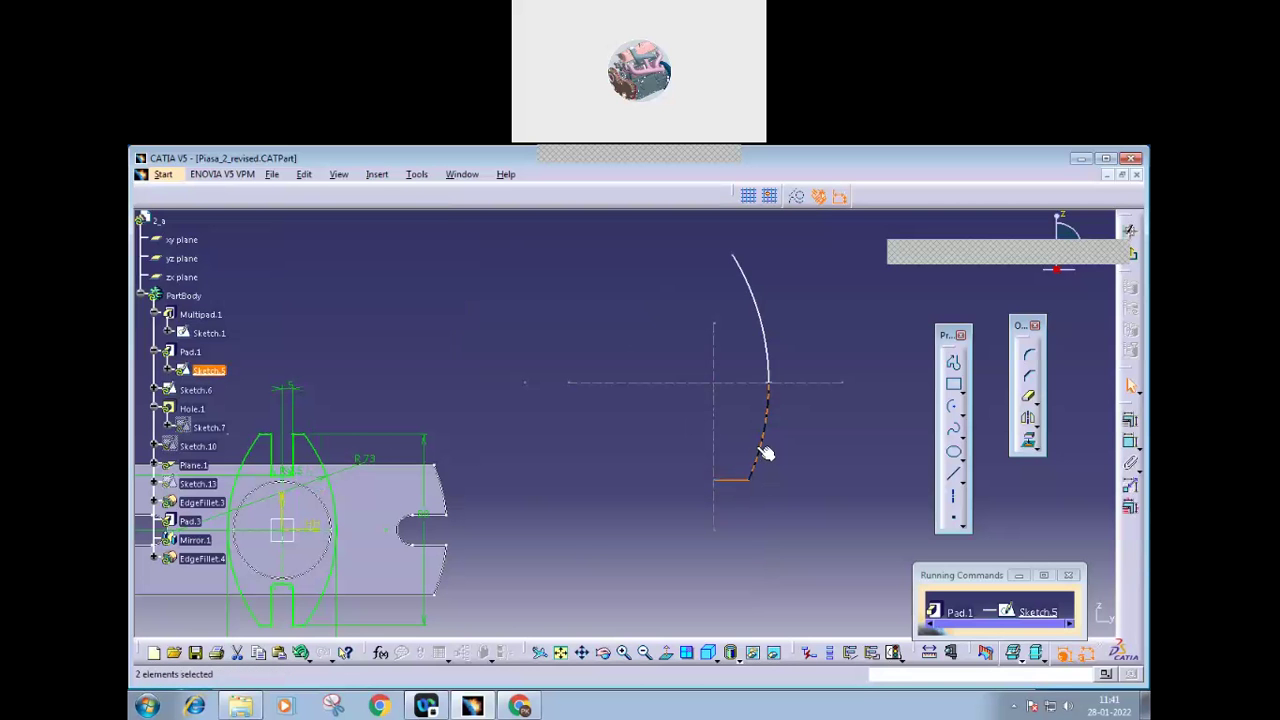
{"action": "left_click", "coordinate": [774, 343], "text": "ctrl"}
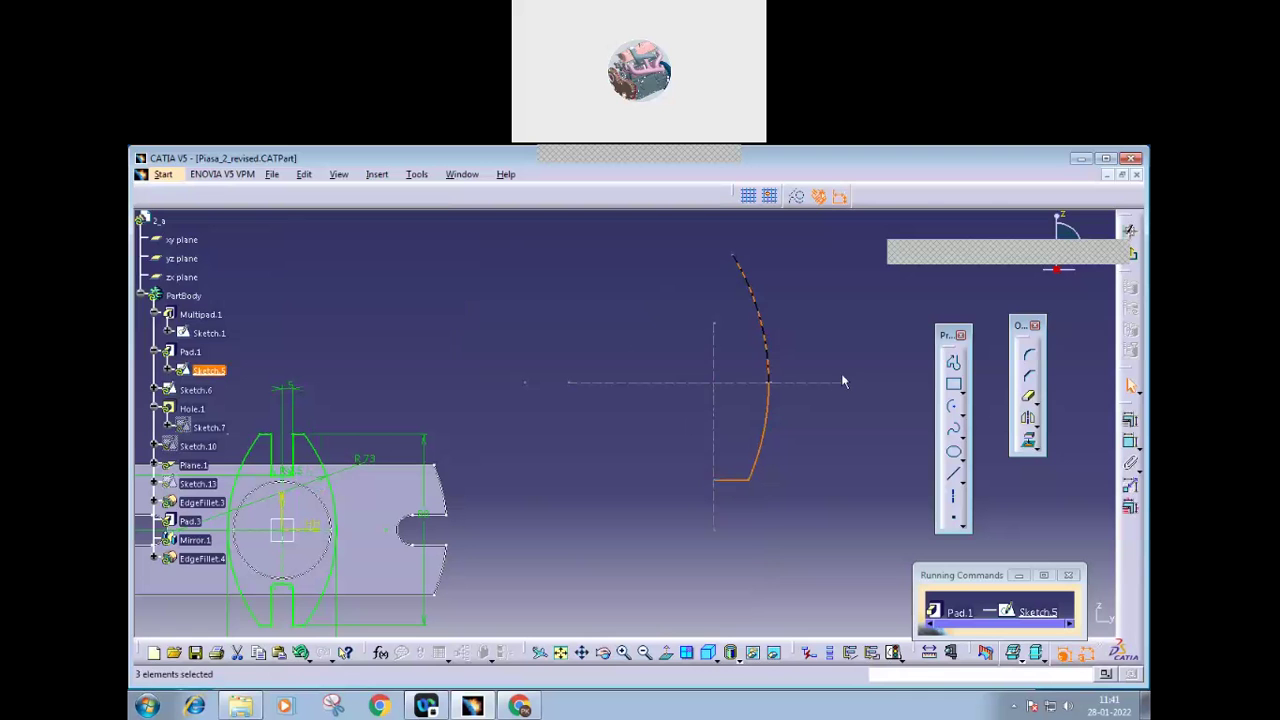
{"action": "left_click", "coordinate": [1028, 438]}
{"action": "left_click", "coordinate": [714, 402]}
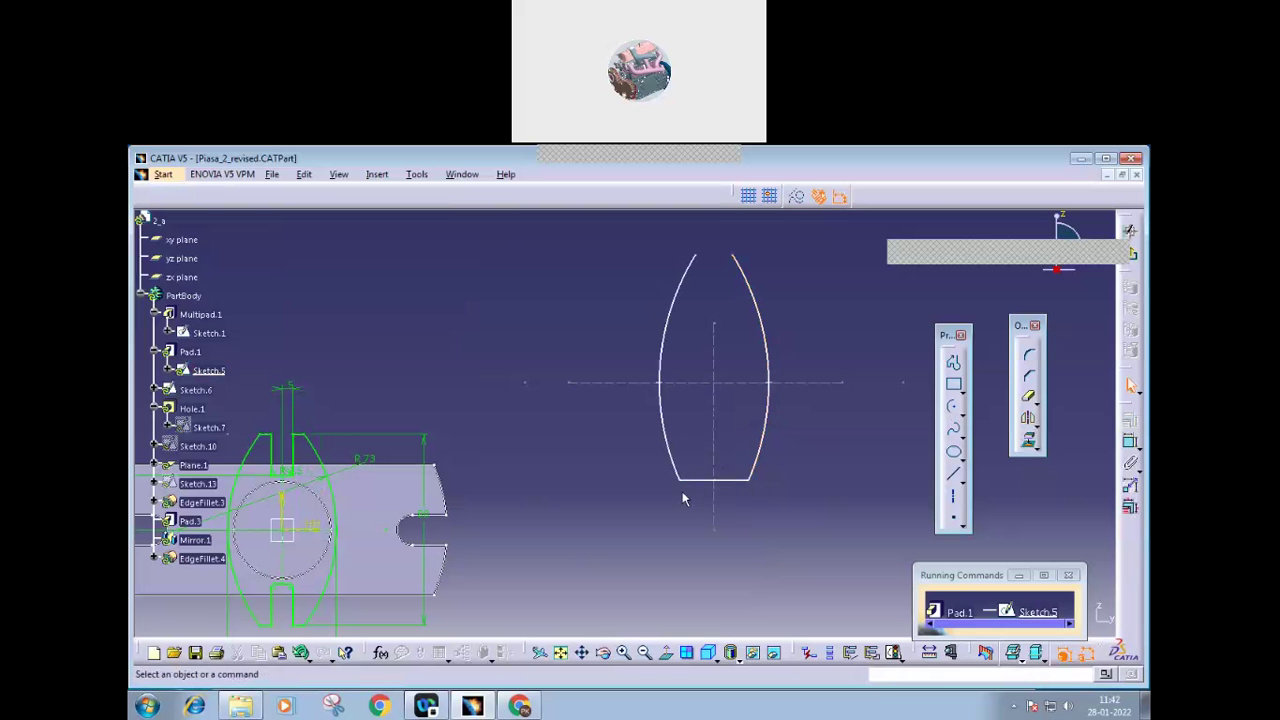
Step: Compare the sketch with the Chrome PDF drawing, then minimize CATIA
{"action": "left_click", "coordinate": [519, 706]}
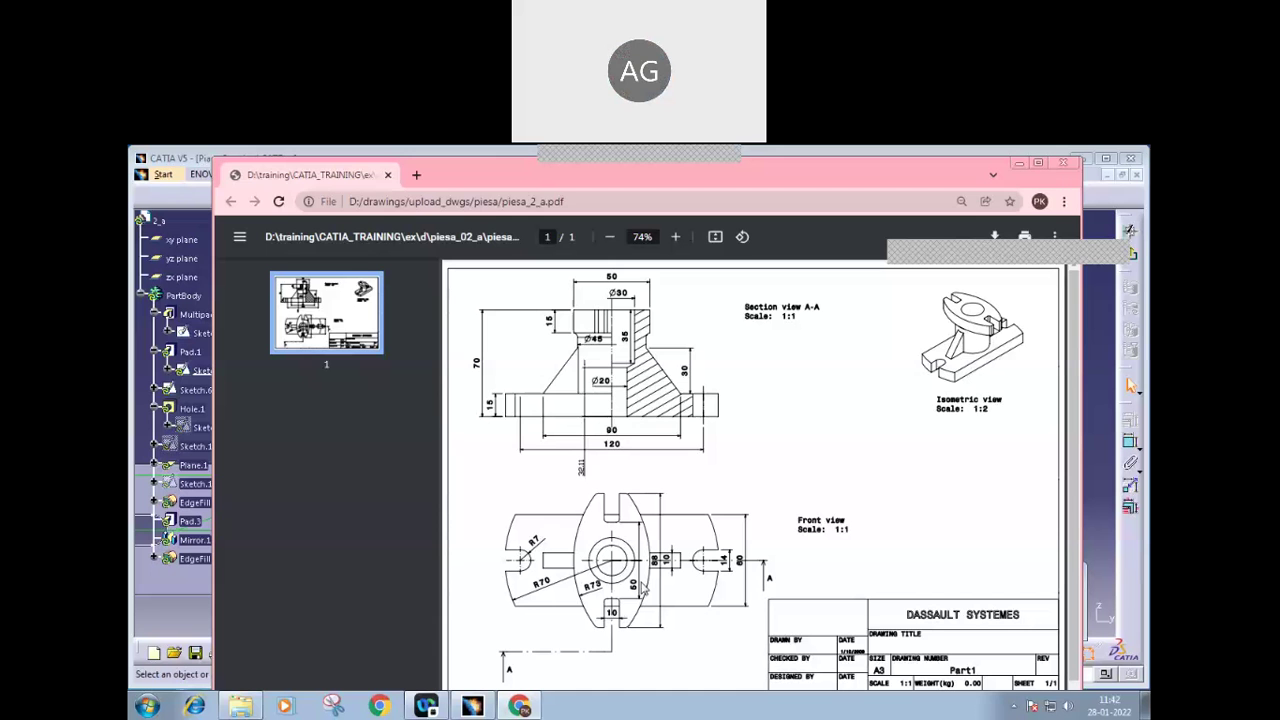
{"action": "left_click", "coordinate": [1019, 163]}
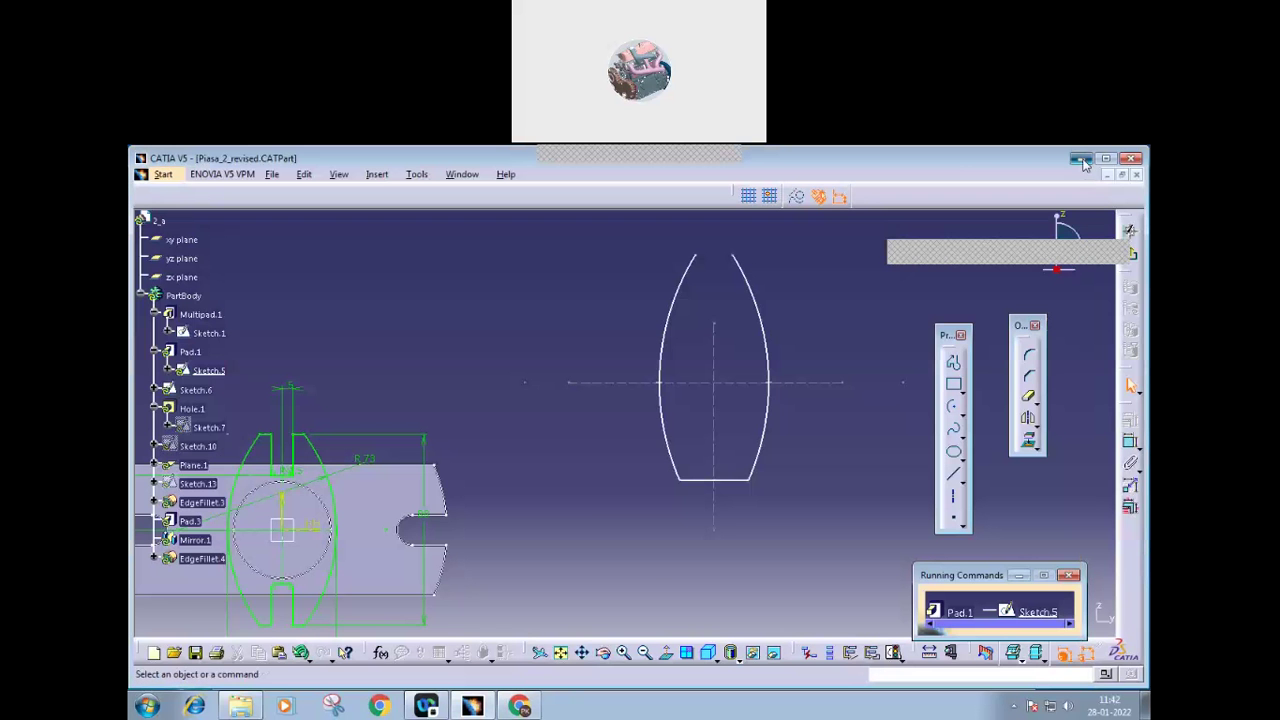
{"action": "left_click", "coordinate": [1081, 159]}
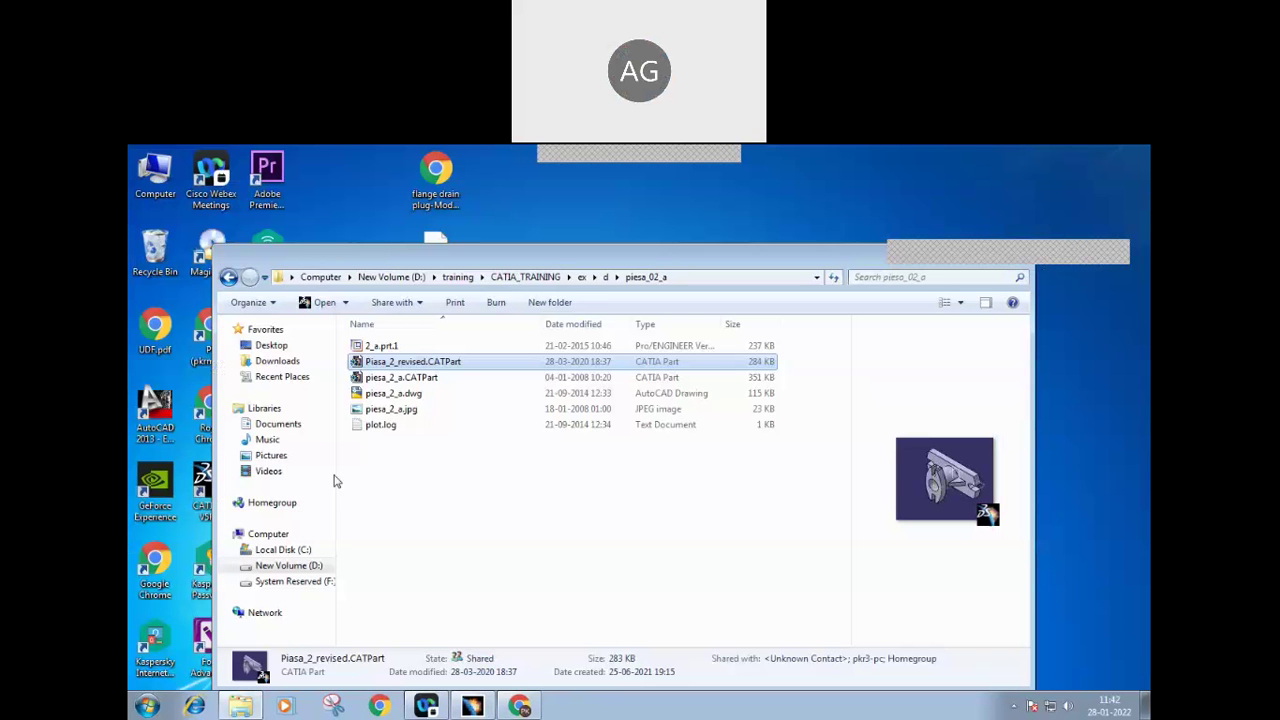
Step: Browse to New Volume (D:), look inside the doc folder, and return to the drive root
{"action": "left_click", "coordinate": [289, 566]}
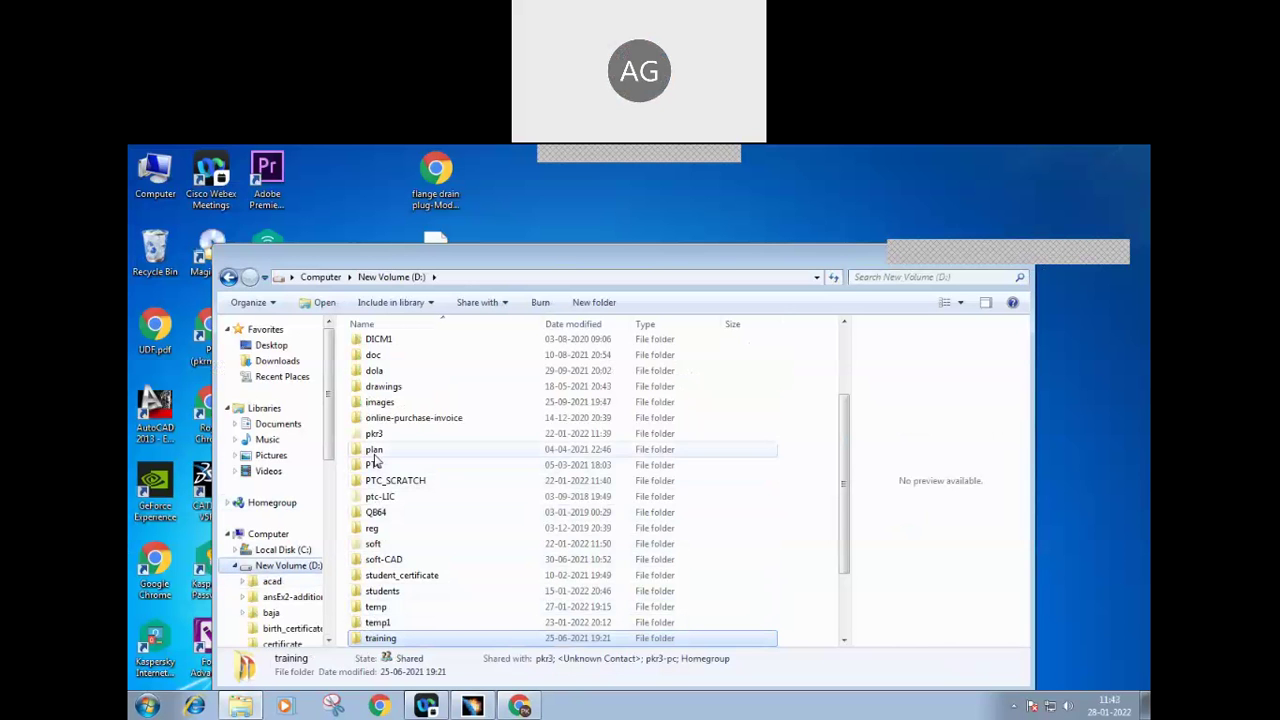
{"action": "left_click", "coordinate": [378, 358]}
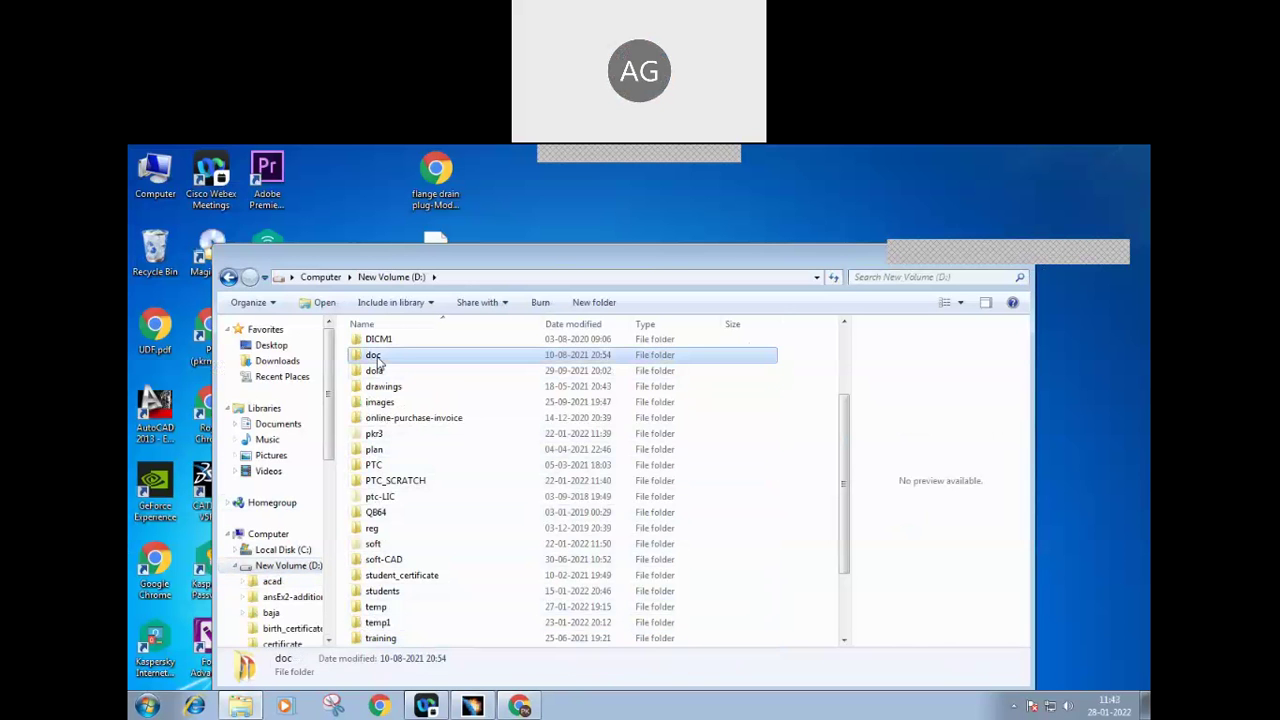
{"action": "double_click", "coordinate": [376, 357]}
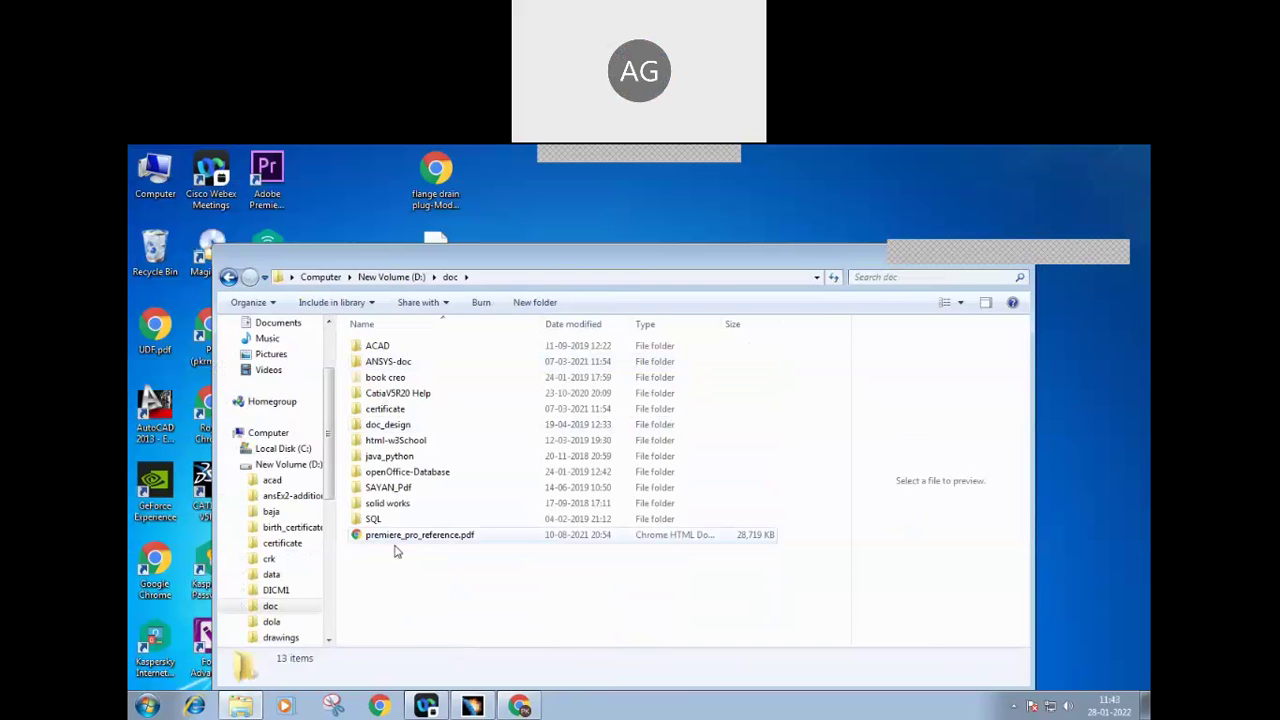
{"action": "left_click", "coordinate": [230, 280]}
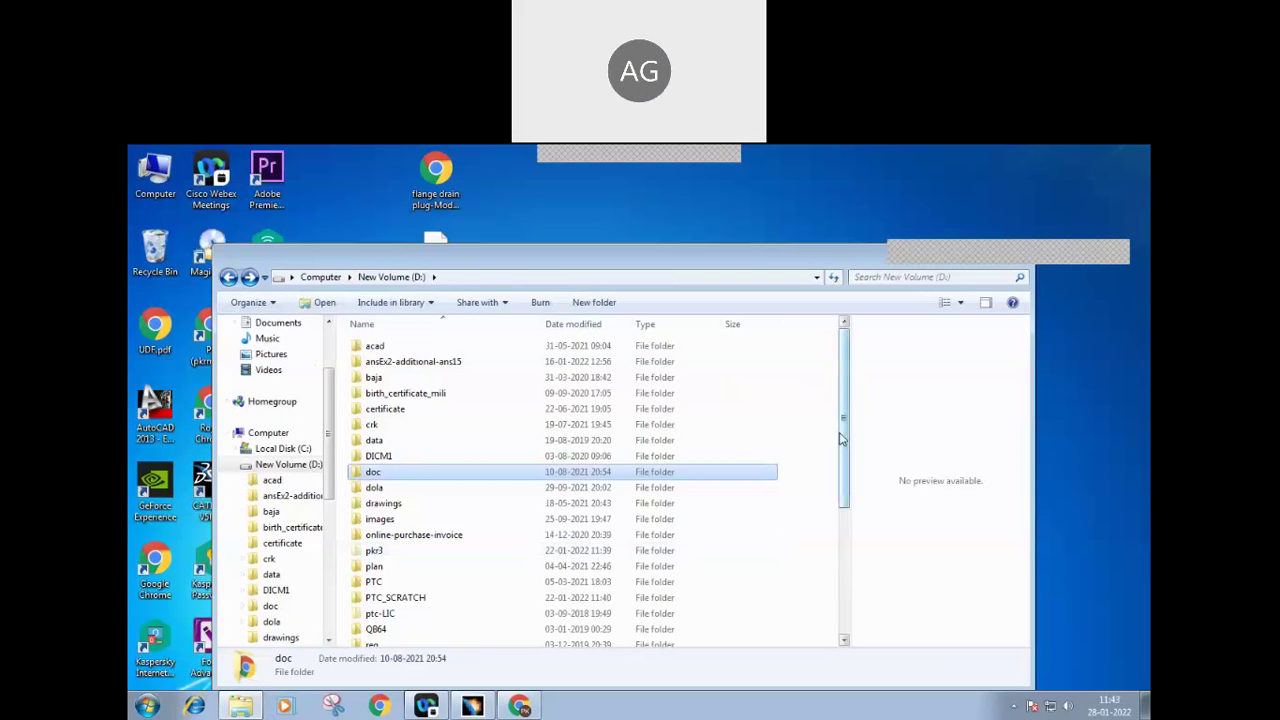
{"action": "mouse_move", "coordinate": [844, 450]}
{"action": "left_mouse_down"}
{"action": "mouse_move", "coordinate": [860, 505]}
{"action": "mouse_move", "coordinate": [854, 423]}
{"action": "left_mouse_up"}
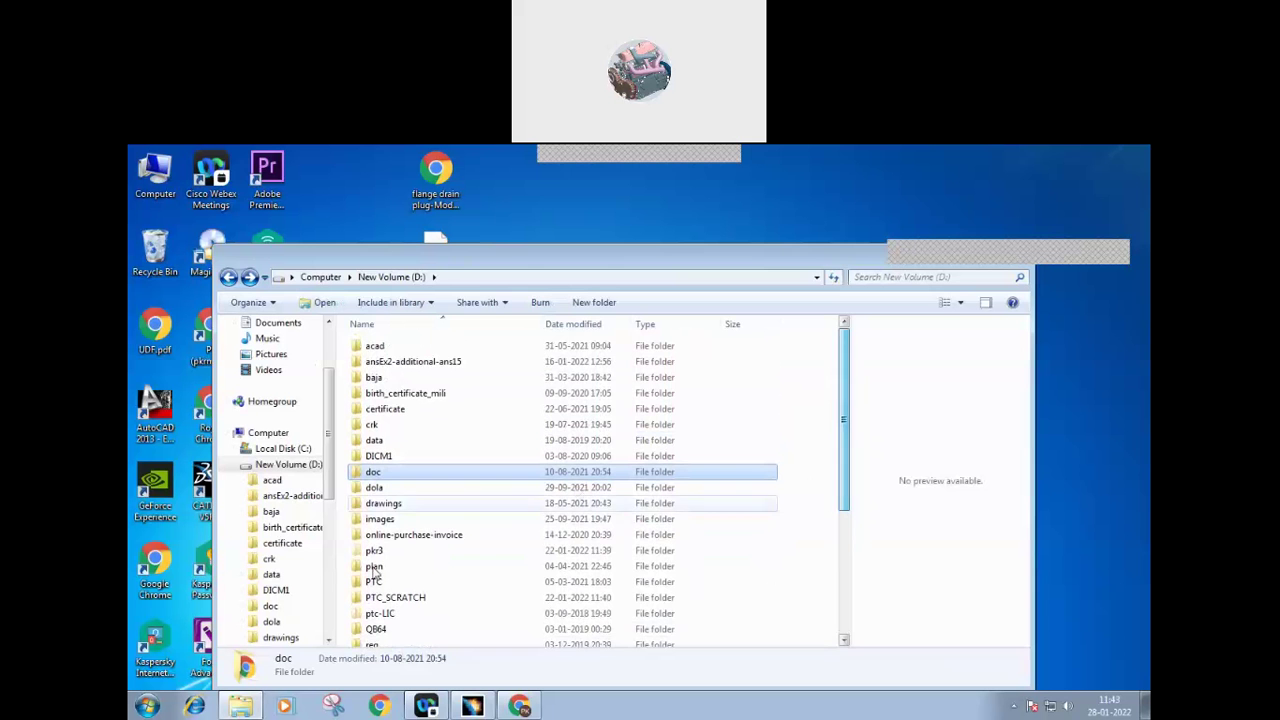
Step: Open data > models > works > job1 and open MYSCAN_20040611_0001.TIF
{"action": "double_click", "coordinate": [380, 442]}
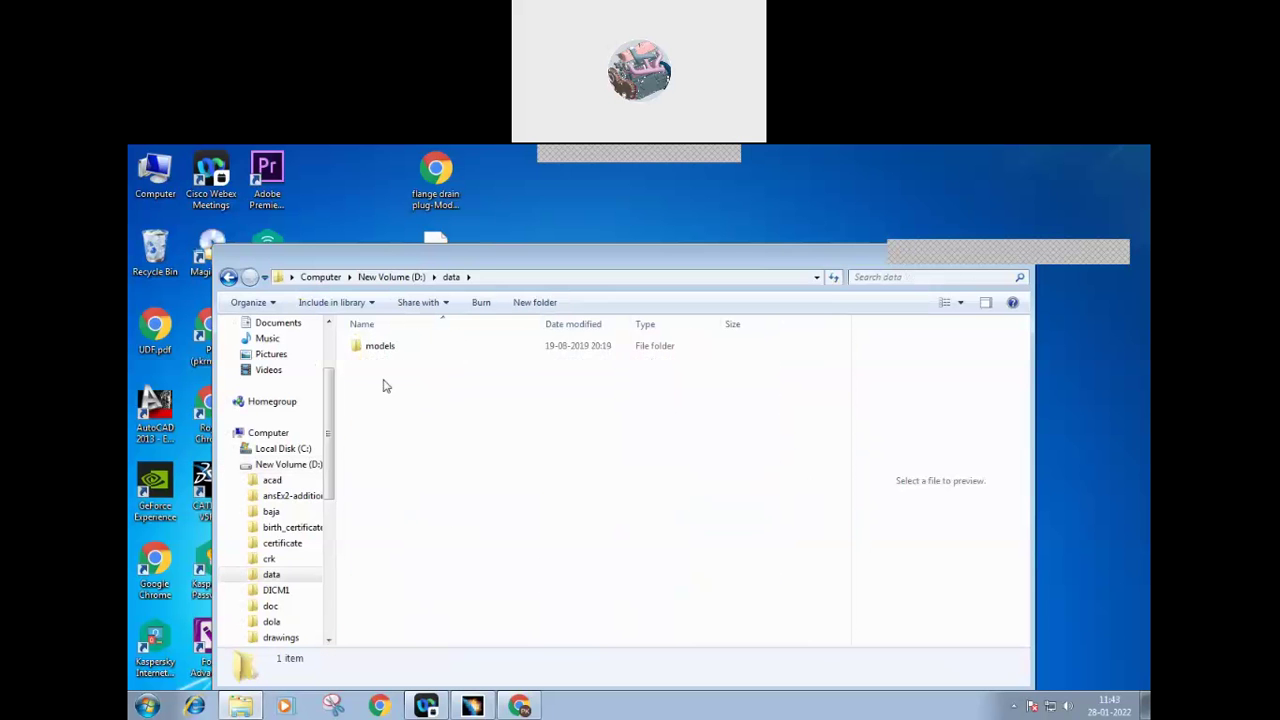
{"action": "double_click", "coordinate": [381, 346]}
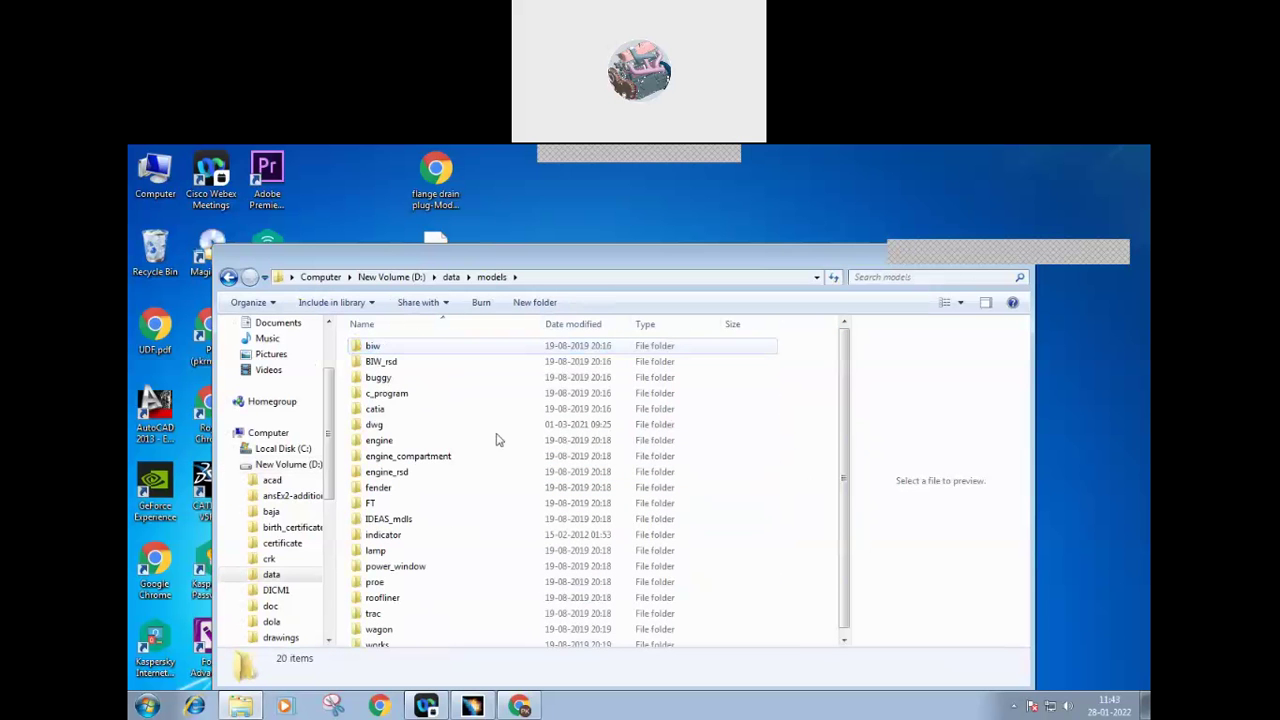
{"action": "double_click", "coordinate": [369, 646]}
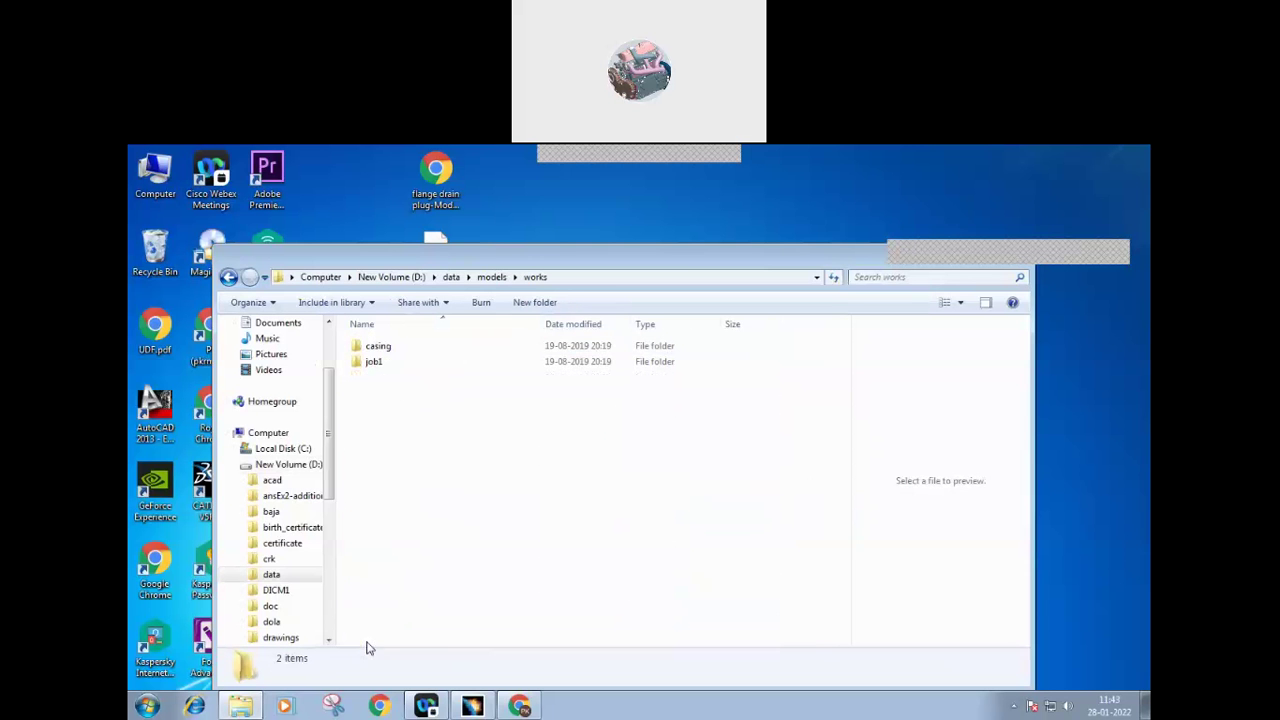
{"action": "double_click", "coordinate": [373, 364]}
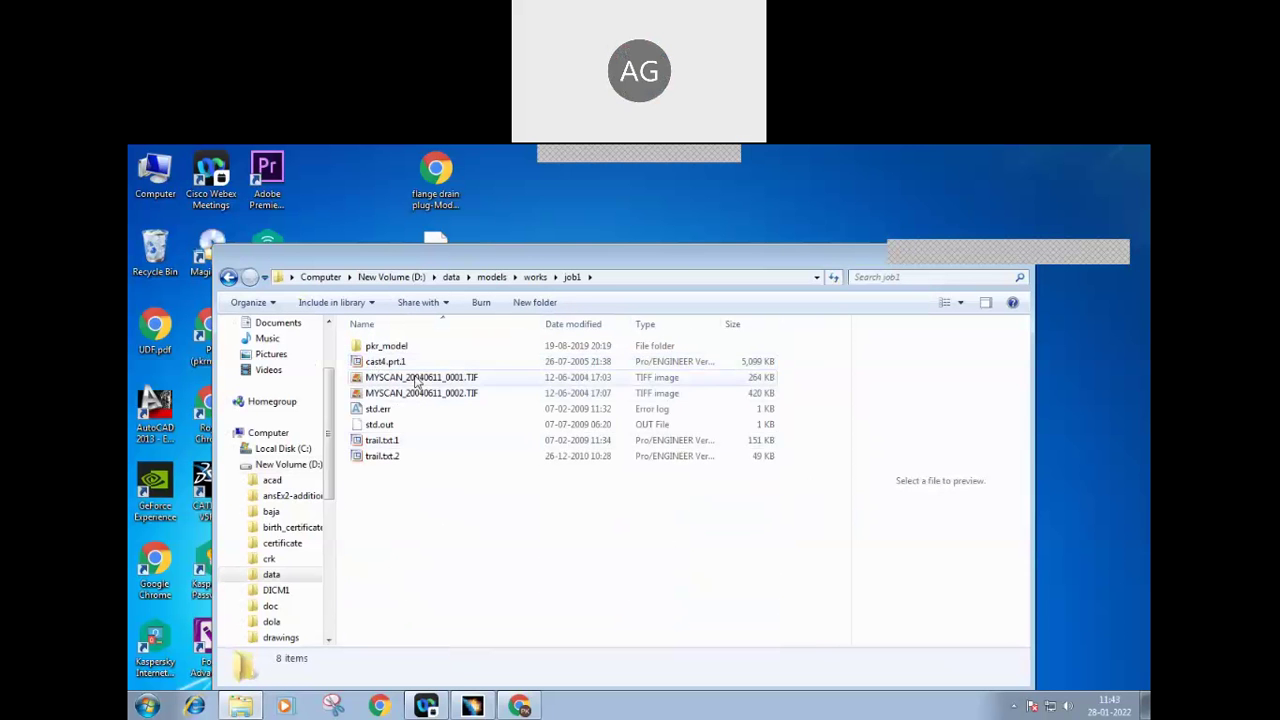
{"action": "double_click", "coordinate": [418, 379]}
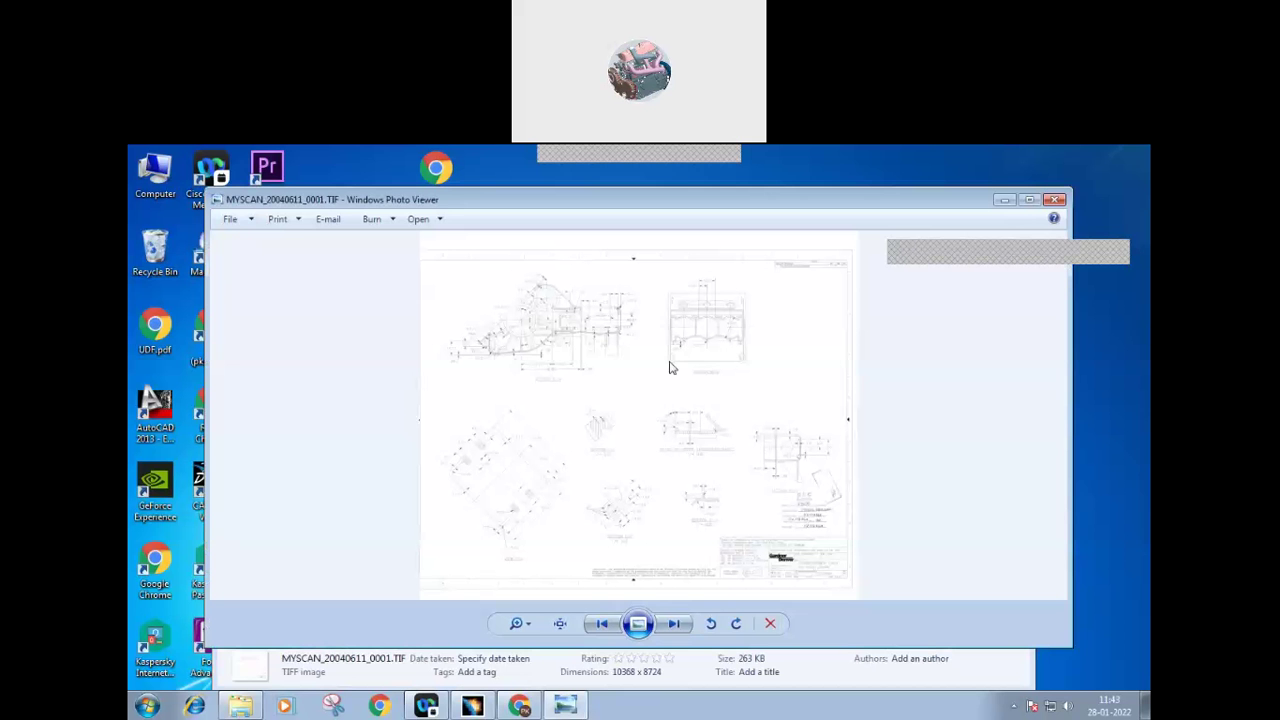
Step: Switch to MYSCAN_20040611_0002.TIF and zoom and pan to its circular middle view
{"action": "left_click", "coordinate": [1057, 201]}
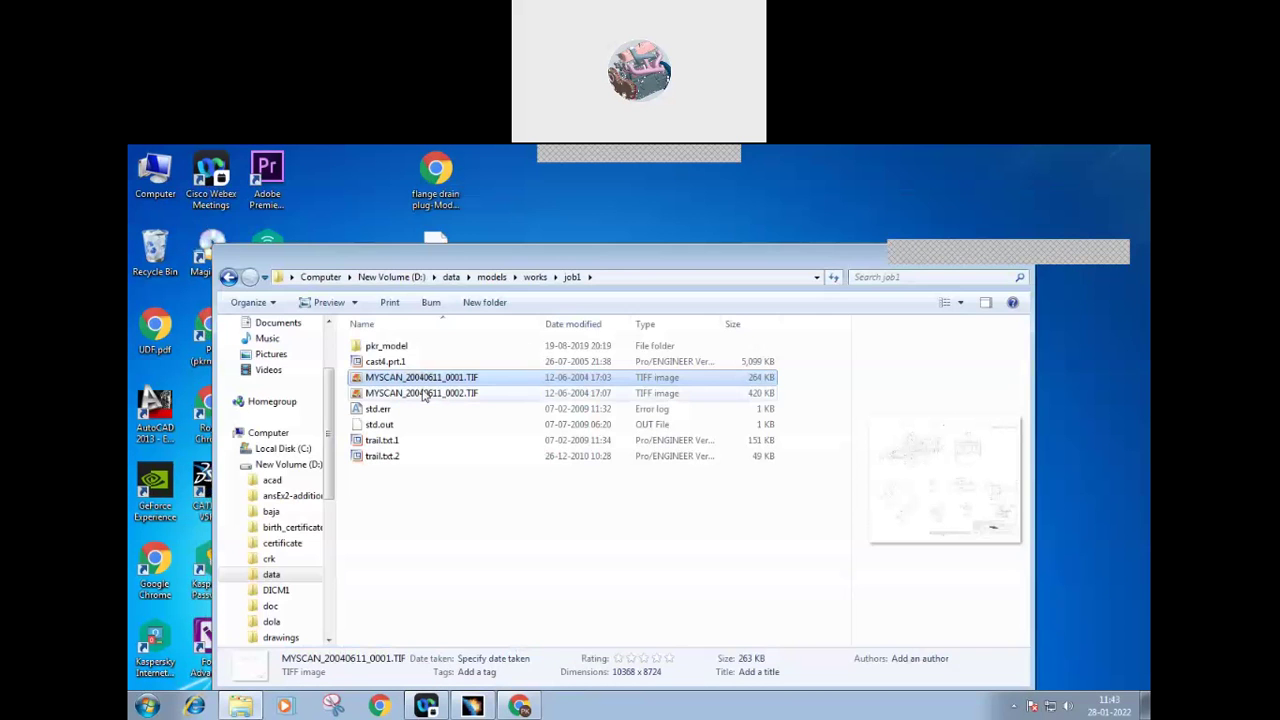
{"action": "double_click", "coordinate": [424, 394]}
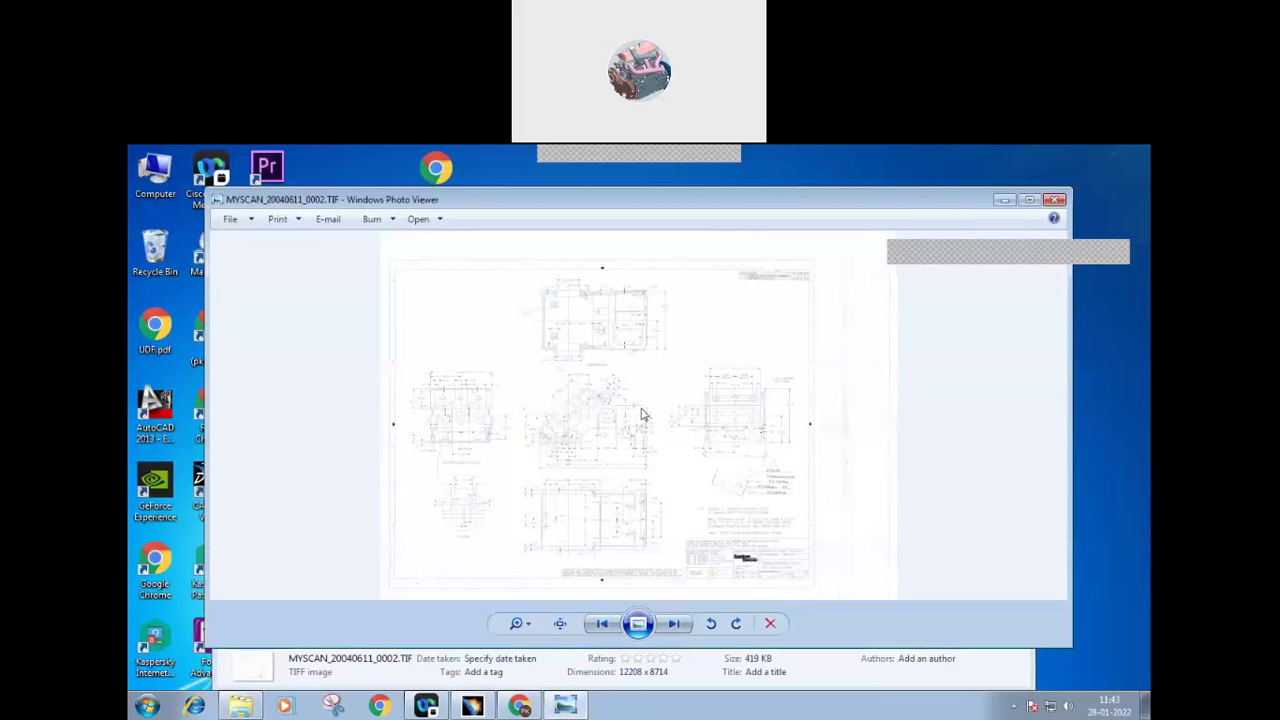
{"action": "left_click", "coordinate": [528, 628]}
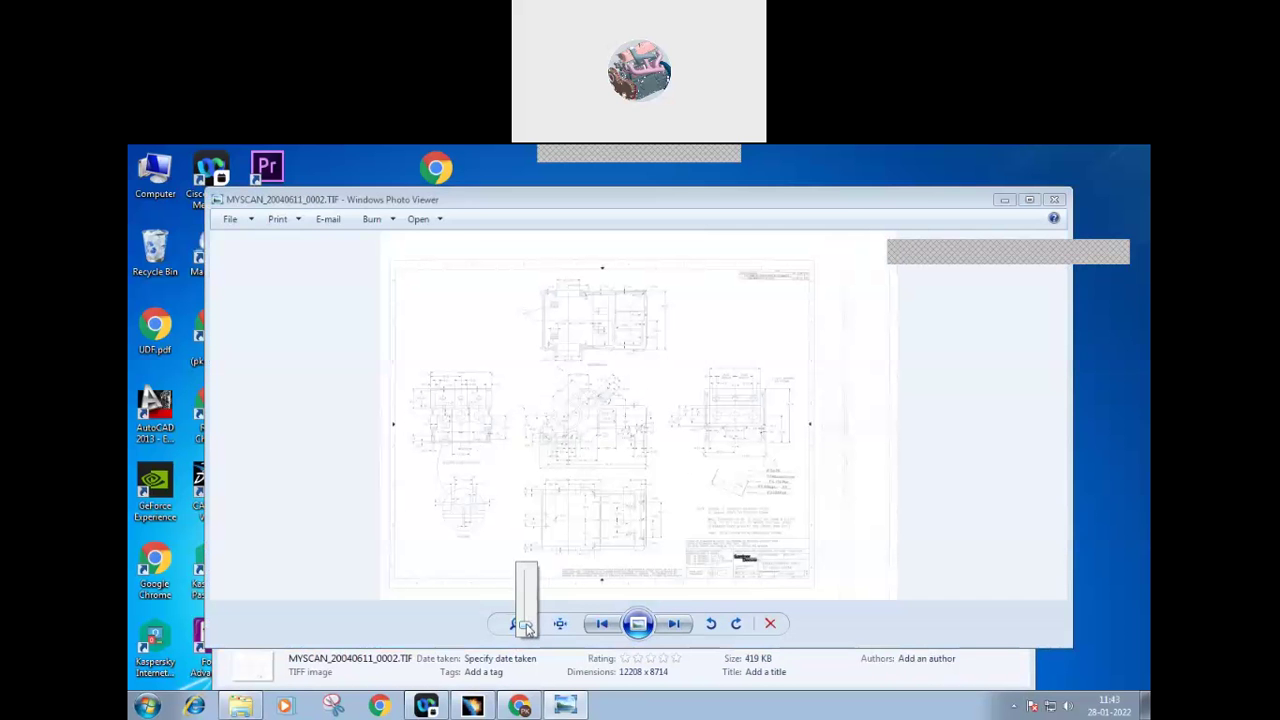
{"action": "left_click_drag", "start_coordinate": [527, 630], "coordinate": [526, 608]}
{"action": "mouse_move", "coordinate": [645, 470]}
{"action": "left_mouse_down"}
{"action": "mouse_move", "coordinate": [705, 294]}
{"action": "mouse_move", "coordinate": [738, 570]}
{"action": "left_mouse_up"}
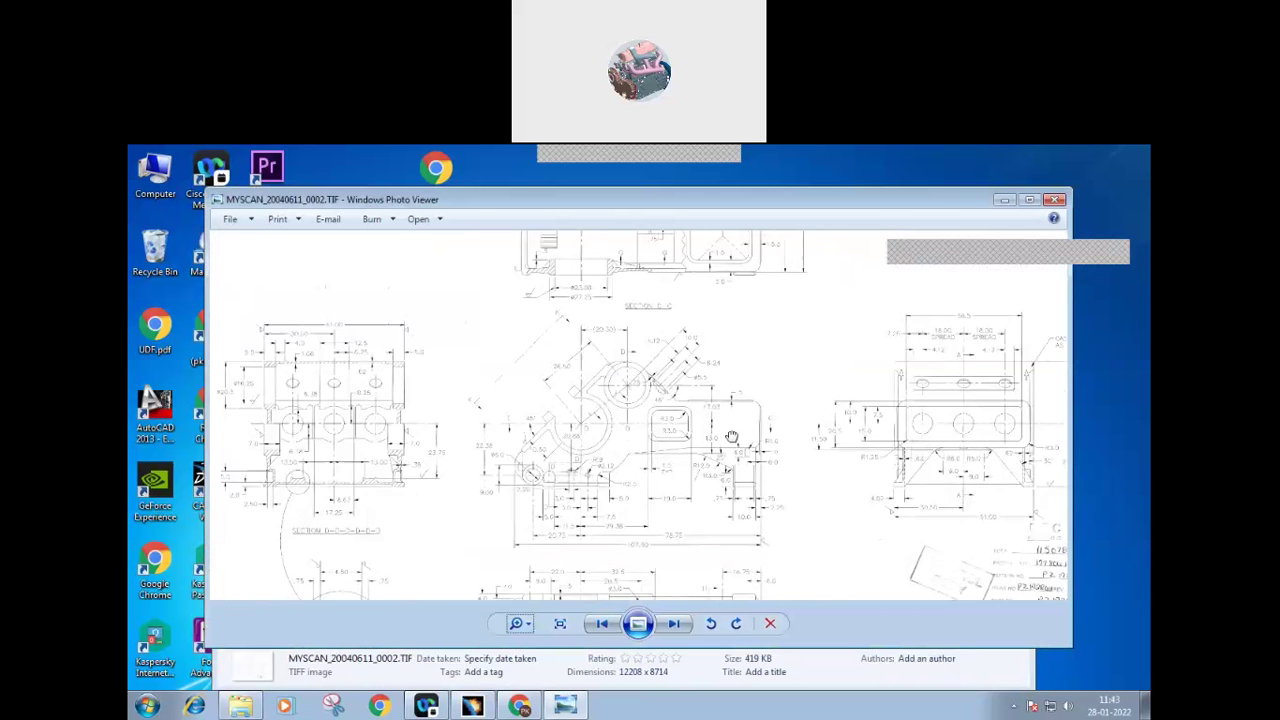
{"action": "left_click_drag", "start_coordinate": [738, 570], "coordinate": [770, 400]}
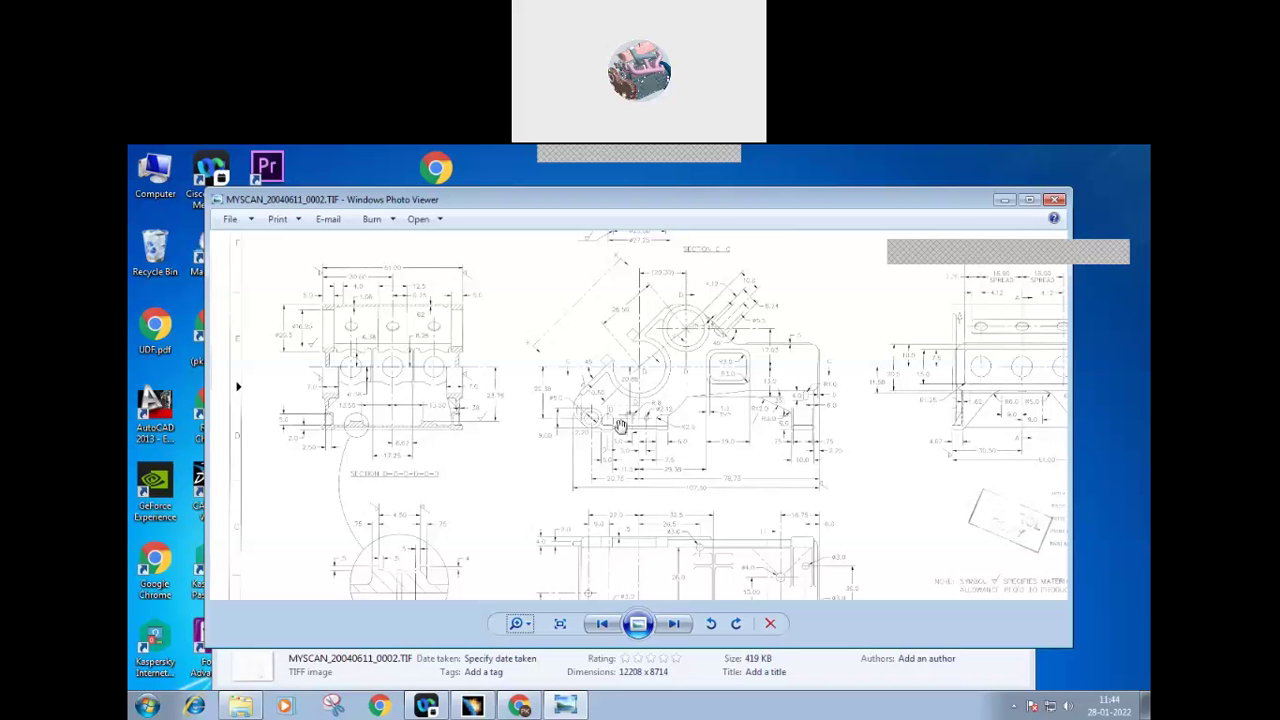
Step: Close 0002, reopen MYSCAN_20040611_0001.TIF briefly, then close the viewer
{"action": "left_click", "coordinate": [1057, 201]}
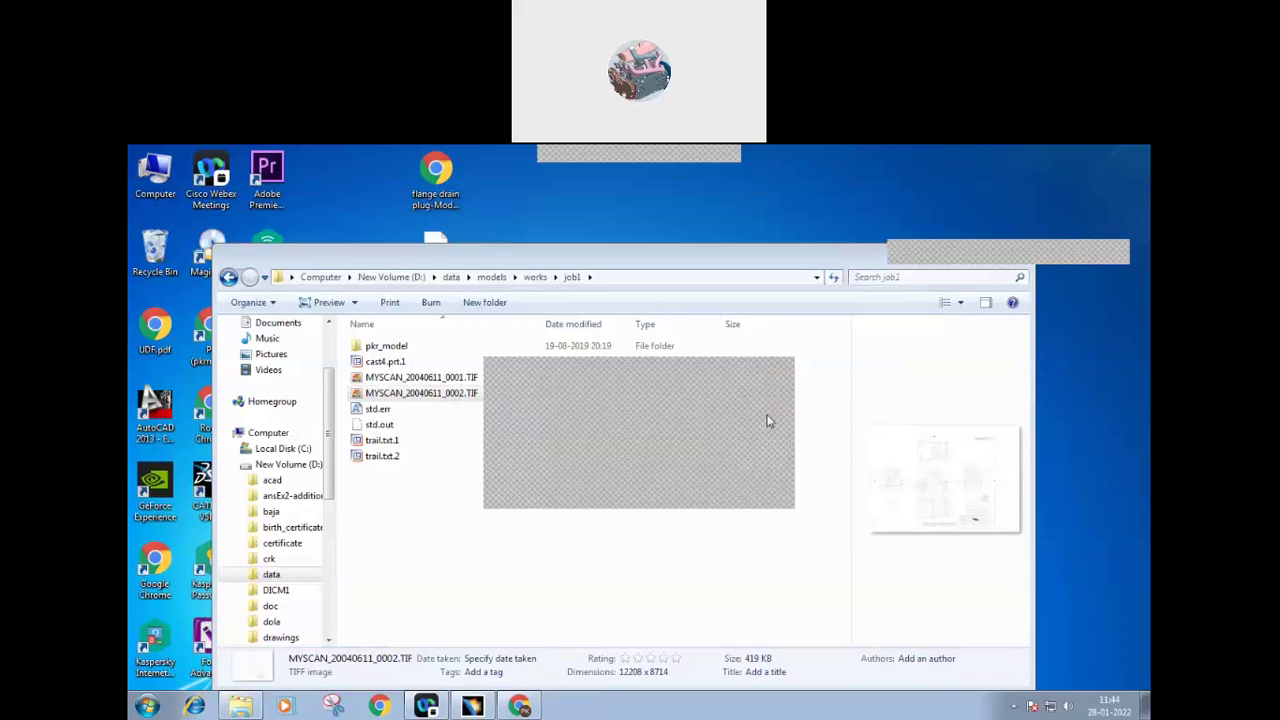
{"action": "double_click", "coordinate": [434, 380]}
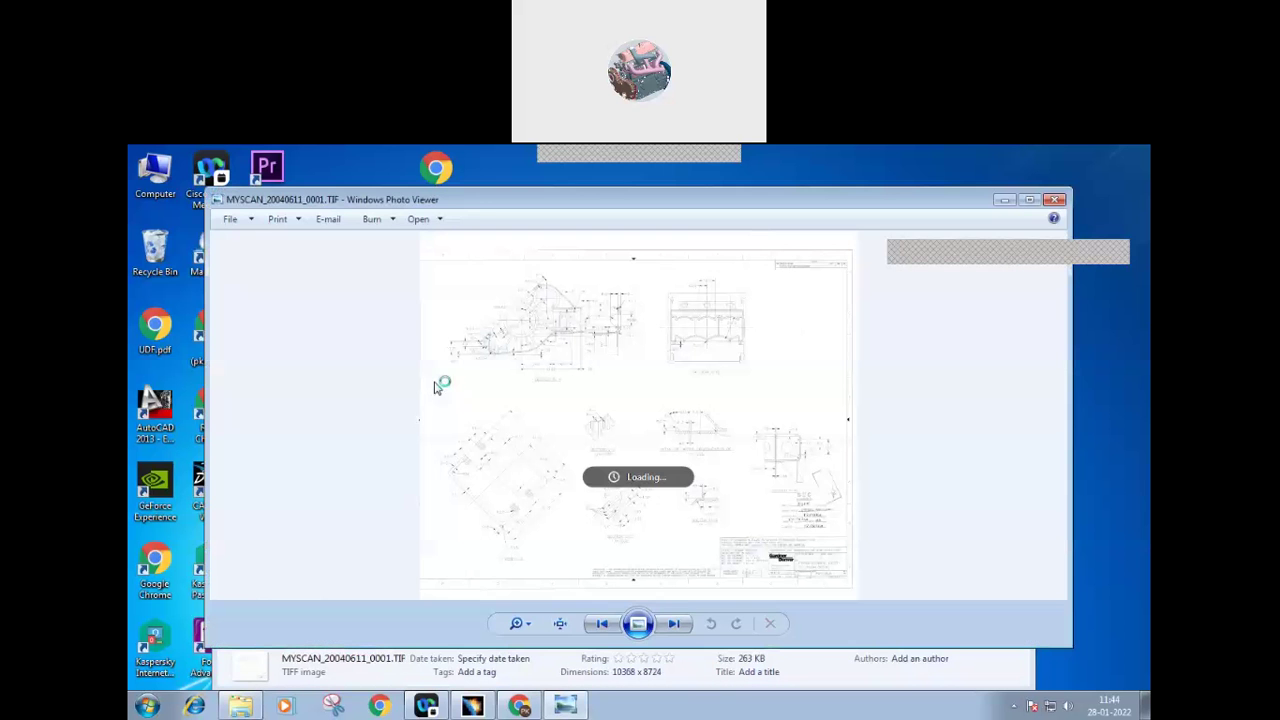
{"action": "left_click", "coordinate": [1055, 201]}
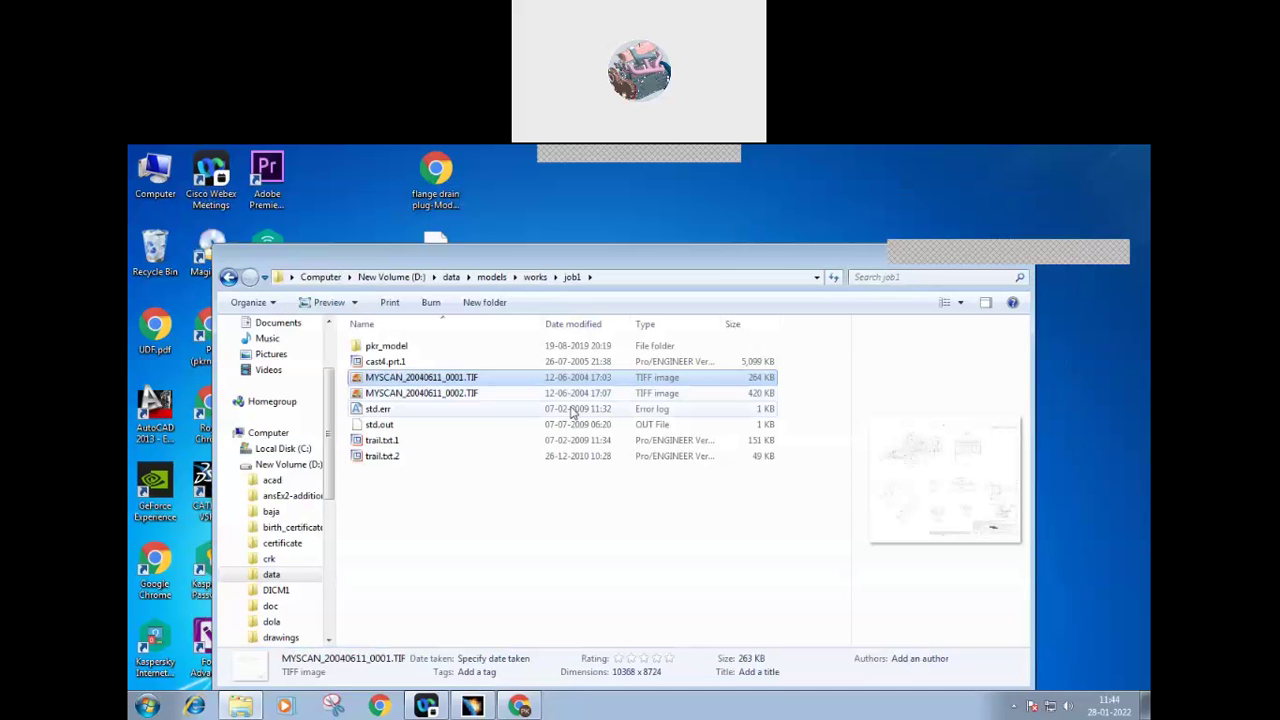
Step: Look into pkr_model, go back to job1, and close the Explorer window
{"action": "double_click", "coordinate": [391, 347]}
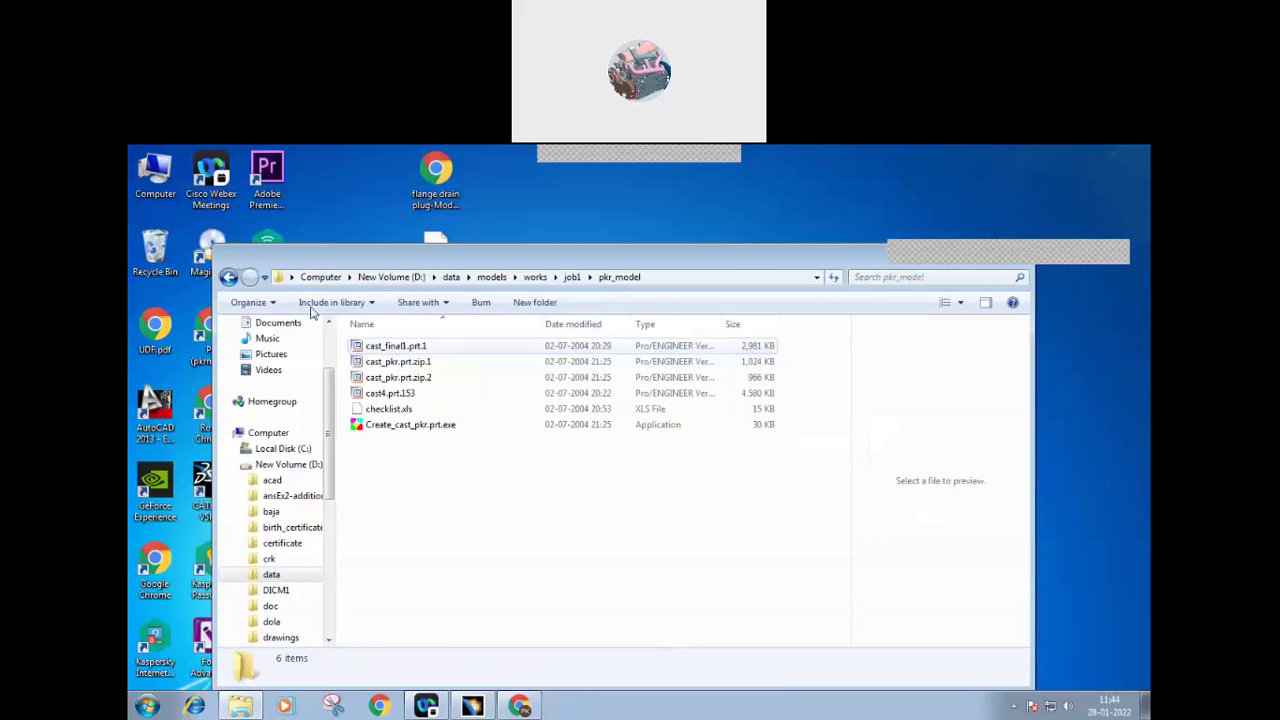
{"action": "left_click", "coordinate": [232, 279]}
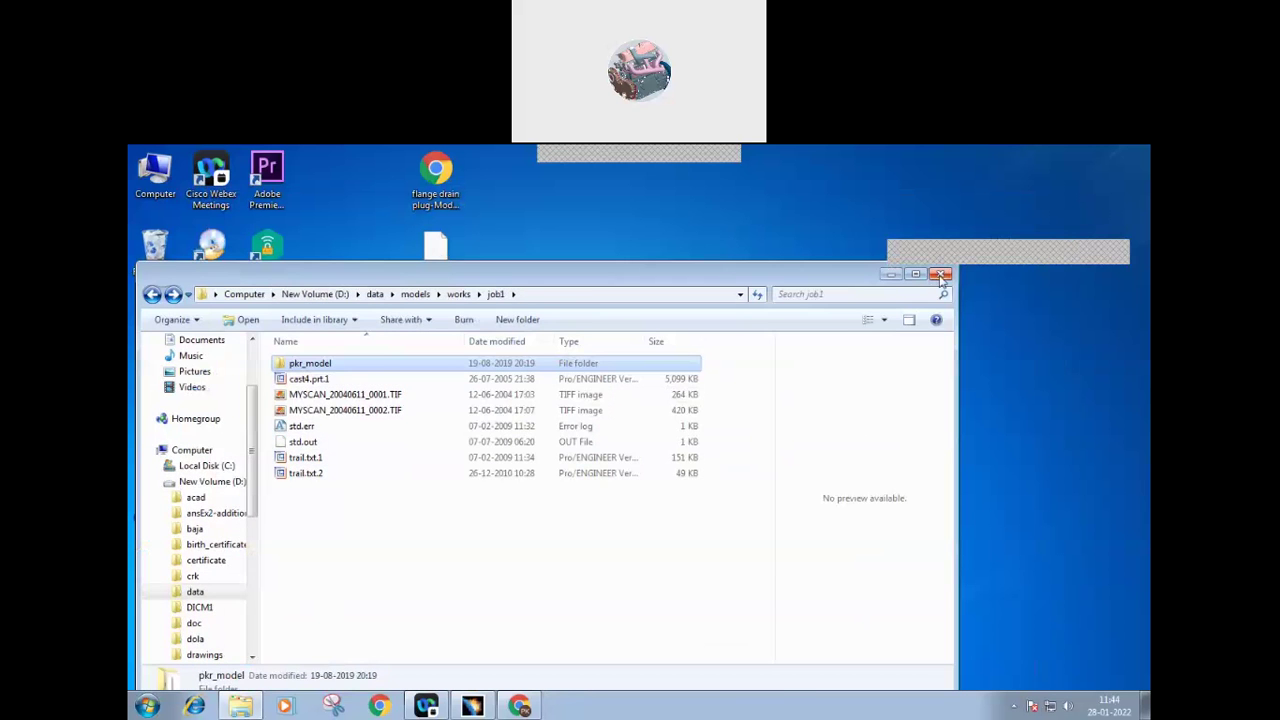
{"action": "left_click", "coordinate": [942, 274]}
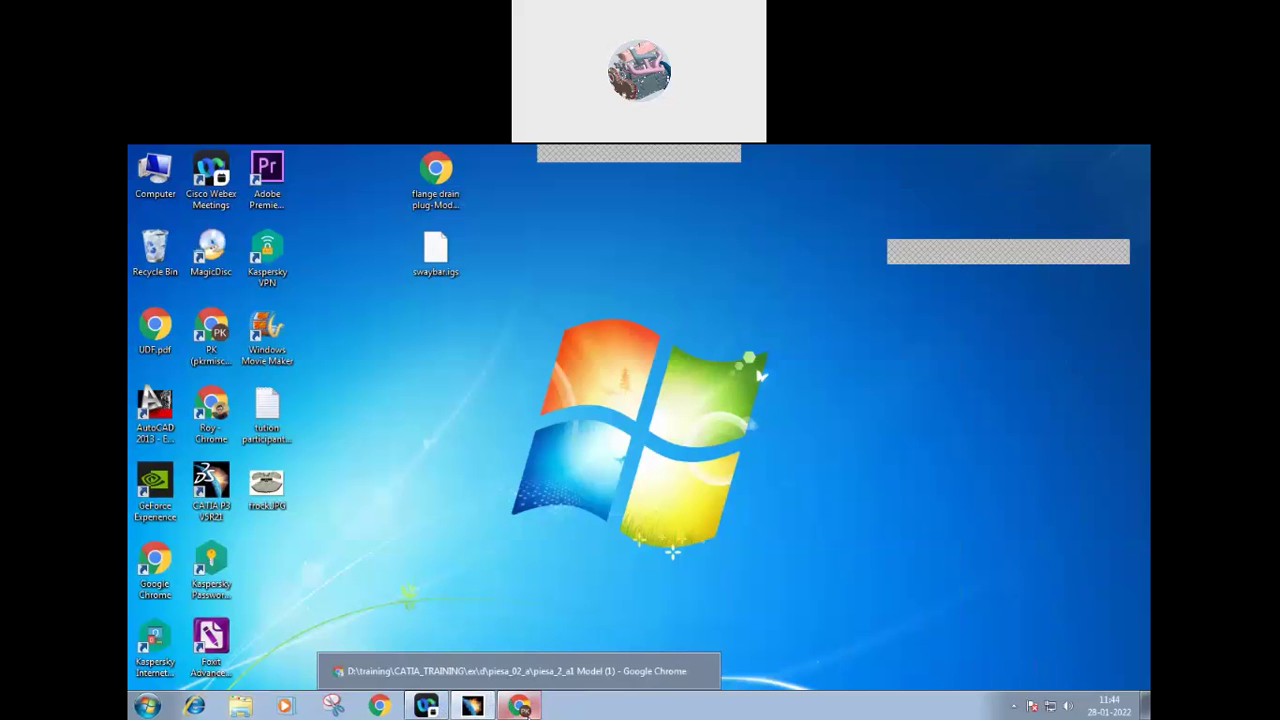
{"action": "left_click", "coordinate": [476, 706]}
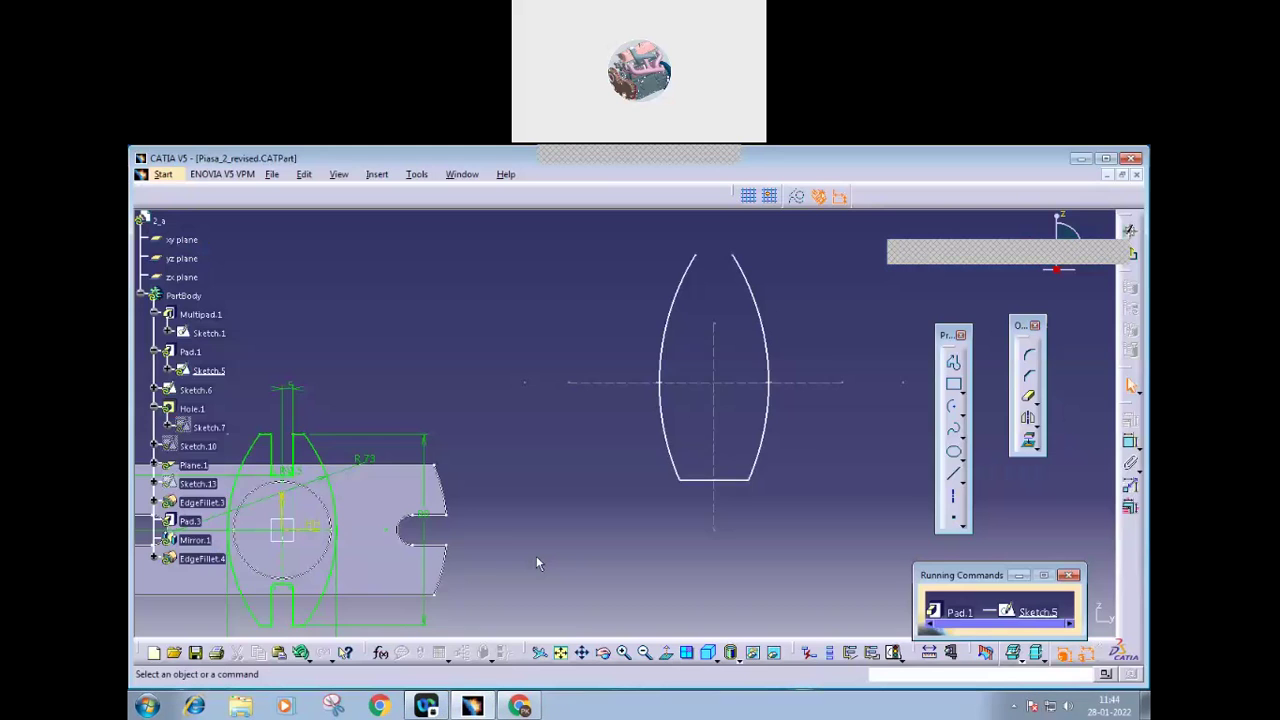
{"action": "middle_click_drag", "start_coordinate": [536, 556], "coordinate": [633, 543]}
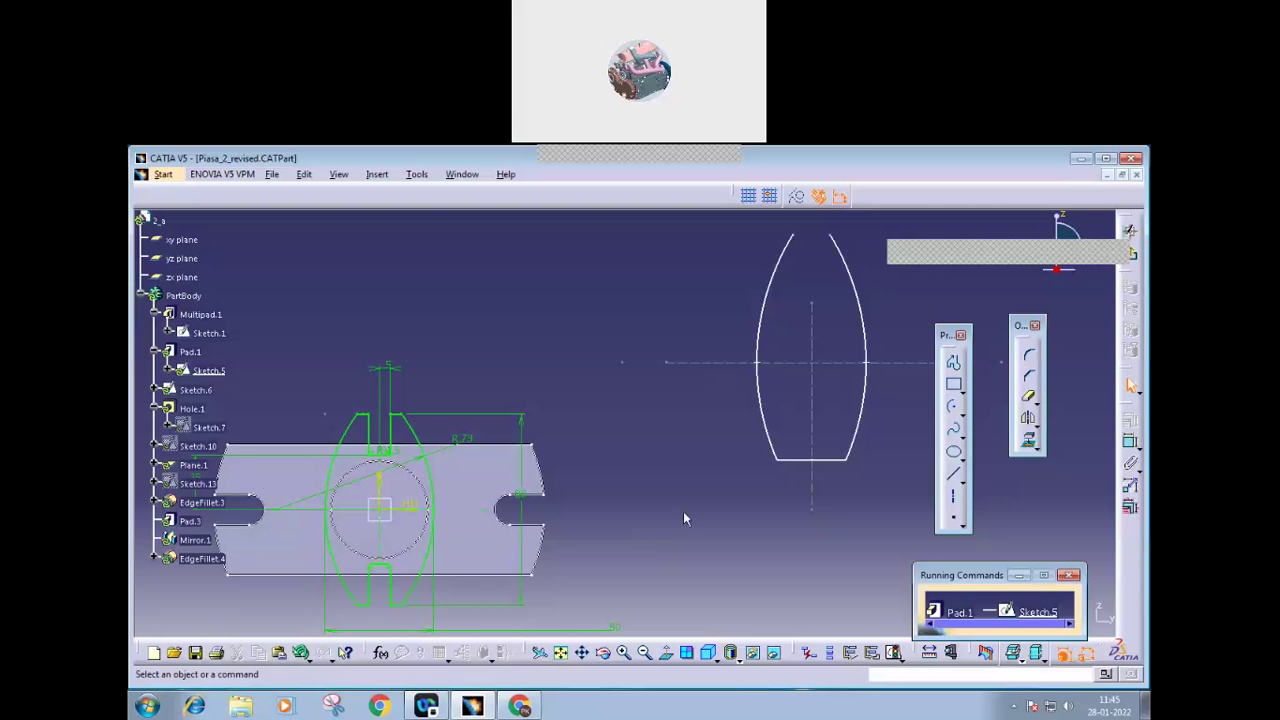
{"action": "mouse_move", "coordinate": [694, 529]}
{"action": "middle_mouse_down"}
{"action": "mouse_move", "coordinate": [747, 483]}
{"action": "mouse_move", "coordinate": [699, 487]}
{"action": "mouse_move", "coordinate": [703, 506]}
{"action": "middle_mouse_up"}
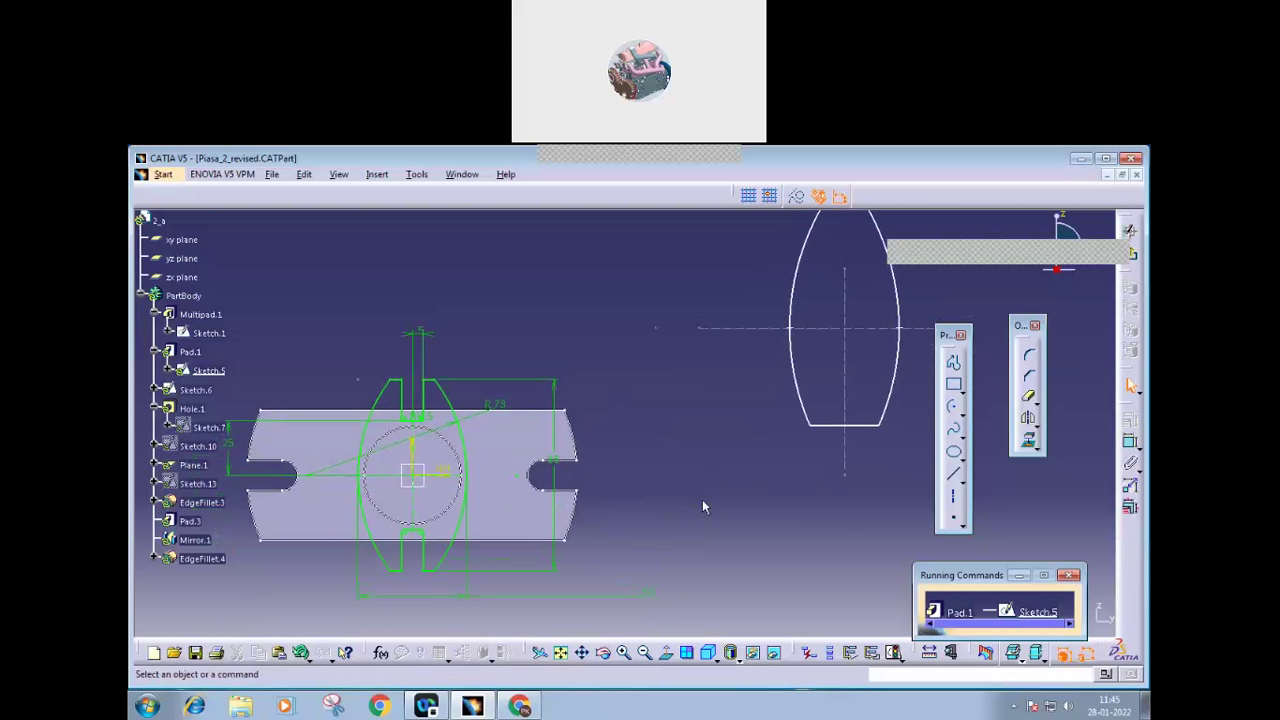
{"action": "middle_click_drag", "start_coordinate": [702, 507], "coordinate": [718, 501]}
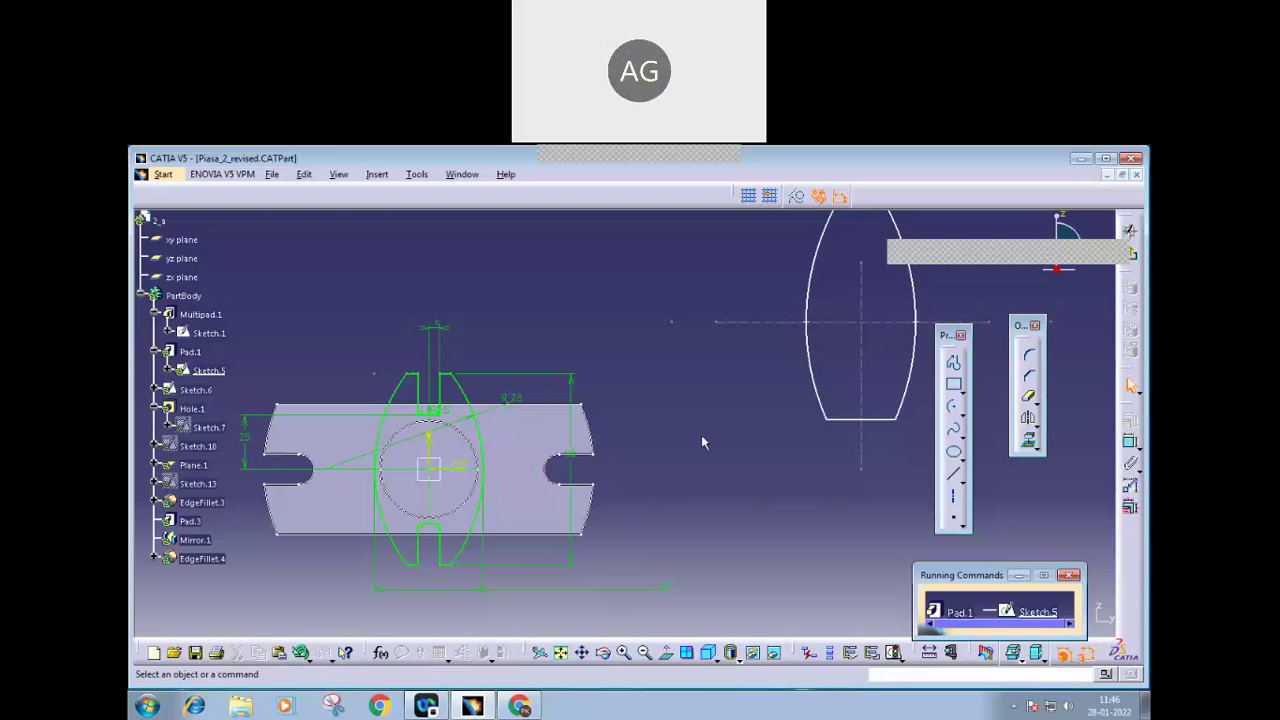
{"action": "middle_click_drag", "start_coordinate": [702, 442], "coordinate": [712, 475]}
{"action": "middle_click_drag", "start_coordinate": [725, 465], "coordinate": [760, 463]}
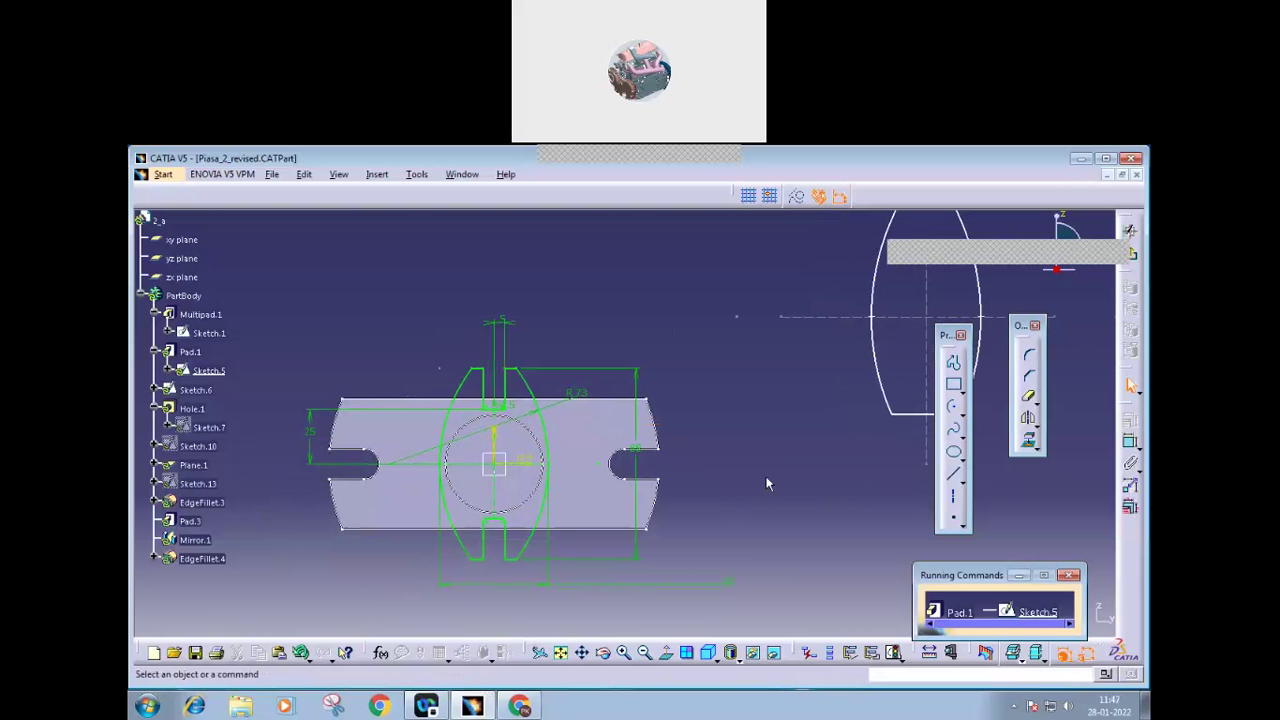
{"action": "mouse_move", "coordinate": [766, 484]}
{"action": "middle_mouse_down"}
{"action": "mouse_move", "coordinate": [791, 476]}
{"action": "mouse_move", "coordinate": [815, 493]}
{"action": "middle_mouse_up"}
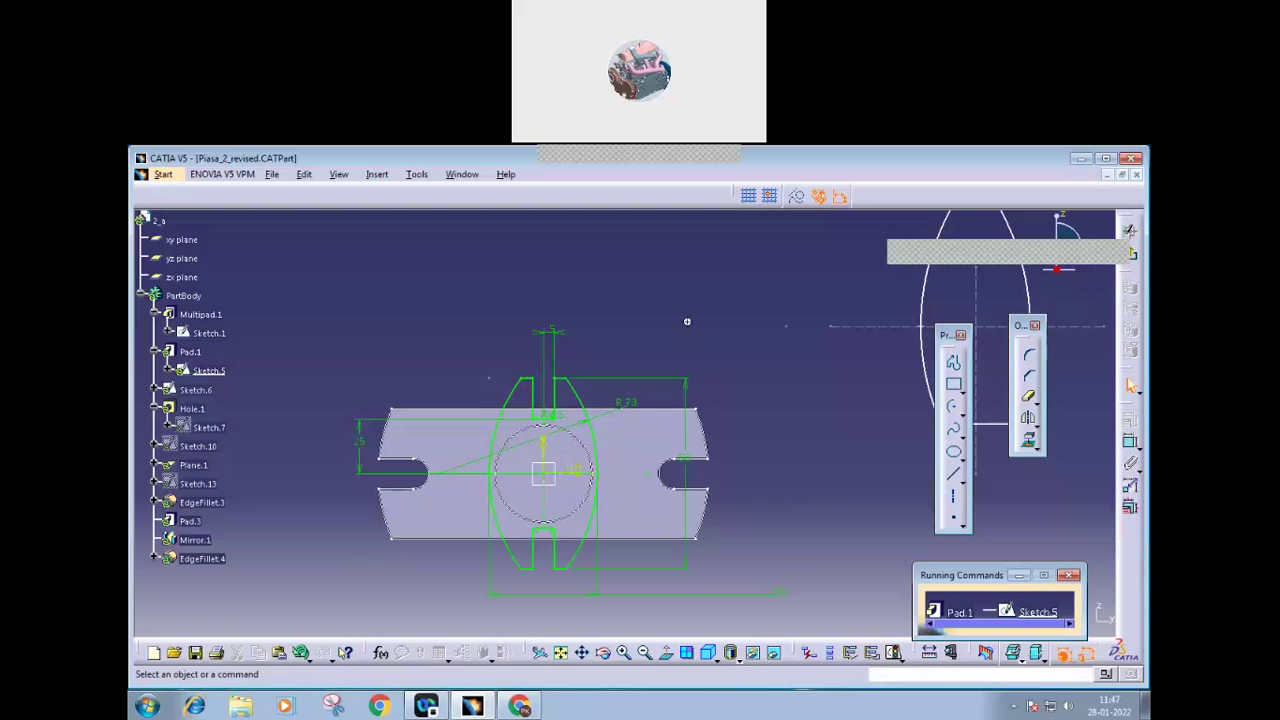
{"action": "mouse_move", "coordinate": [688, 327]}
{"action": "middle_mouse_down"}
{"action": "mouse_move", "coordinate": [695, 350]}
{"action": "mouse_move", "coordinate": [676, 300]}
{"action": "middle_mouse_up"}
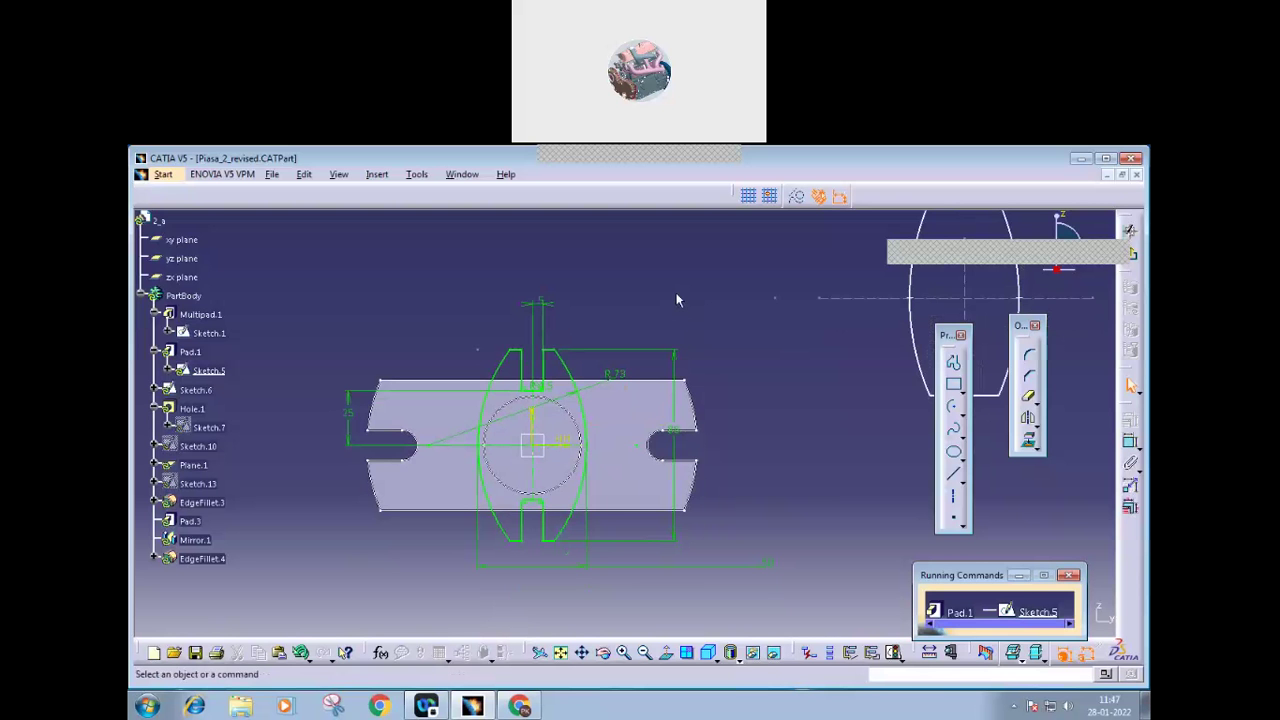
{"action": "middle_click_drag", "start_coordinate": [680, 306], "coordinate": [681, 314]}
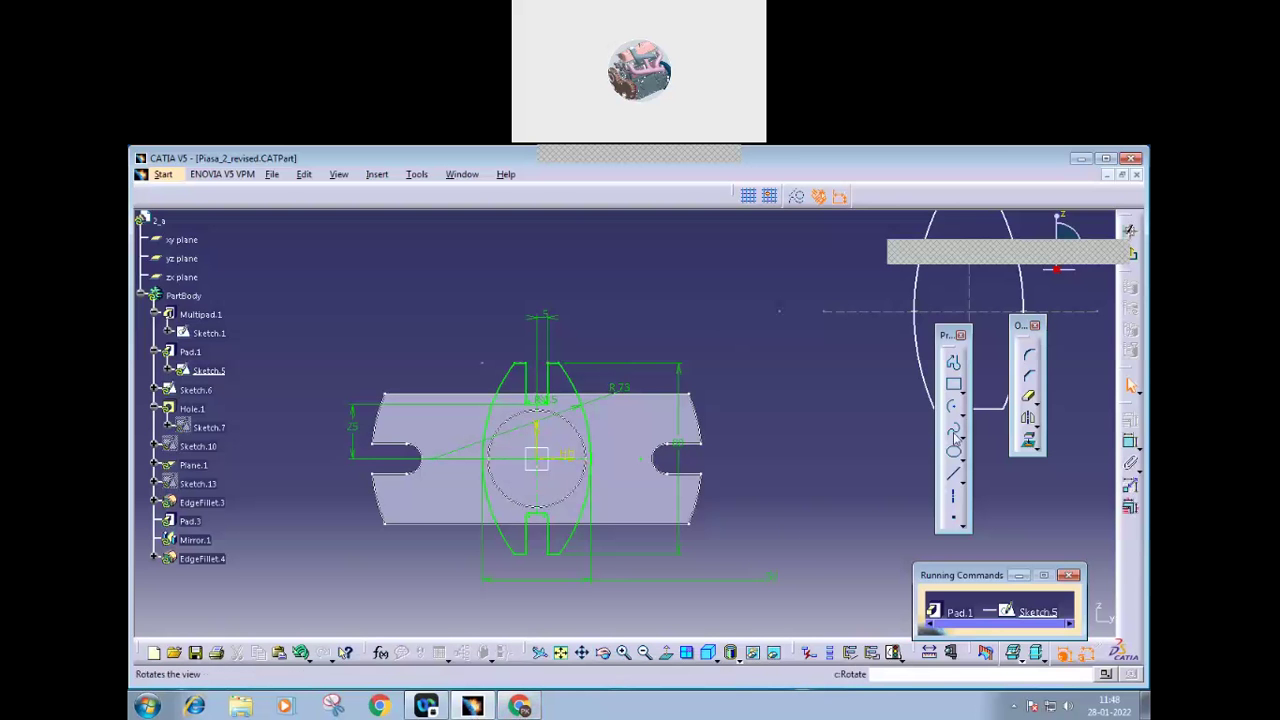
Step: Minimize CATIA and bring up piesa_2_a.pdf in Chrome from the taskbar
{"action": "left_click", "coordinate": [1081, 160]}
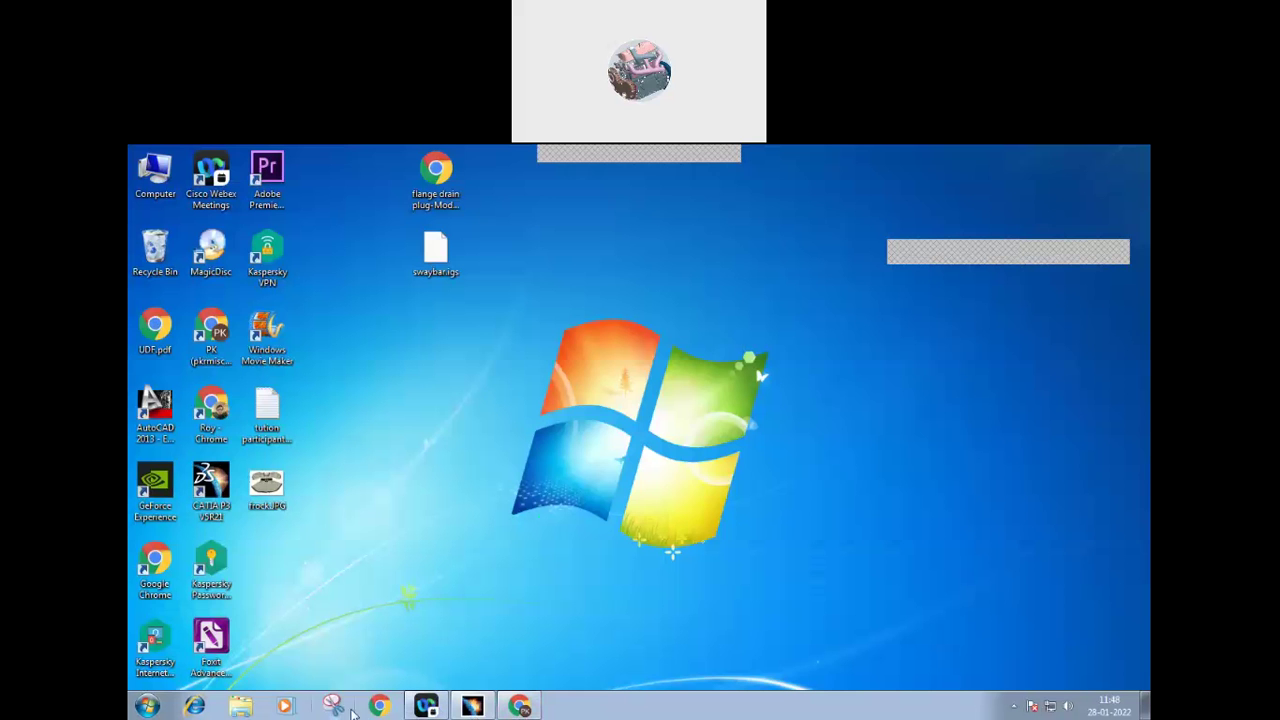
{"action": "left_click", "coordinate": [517, 708]}
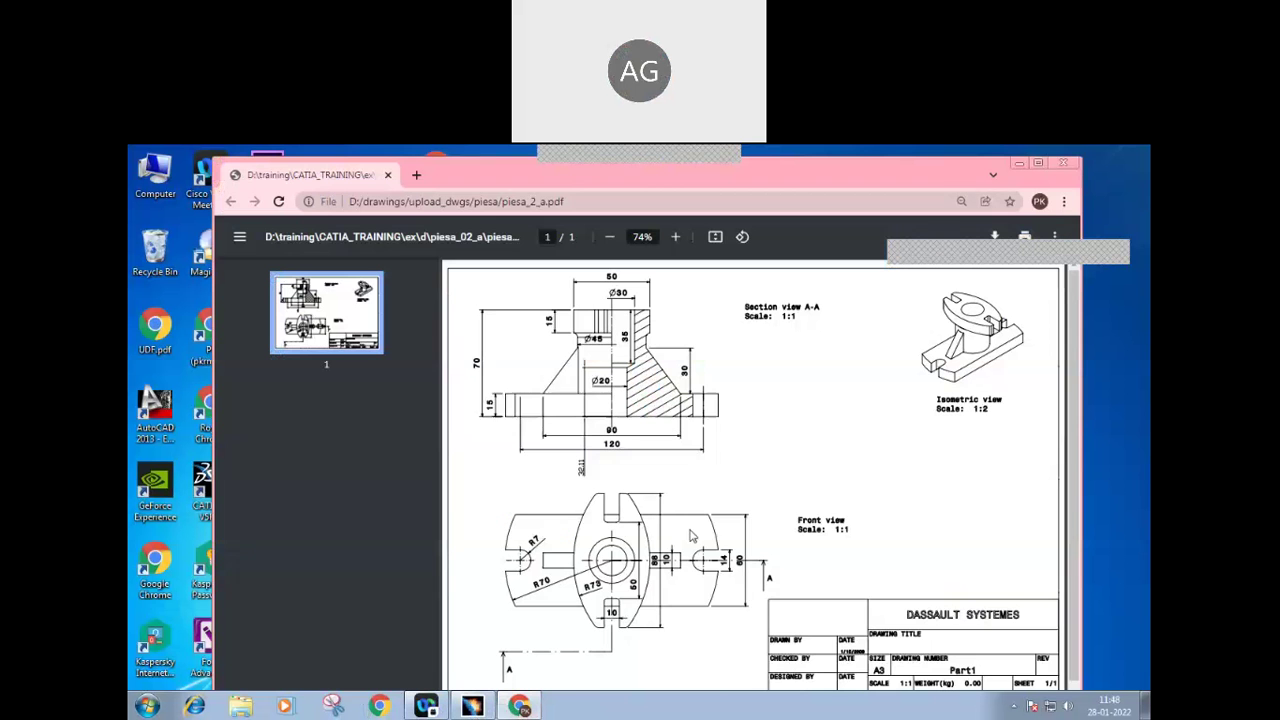